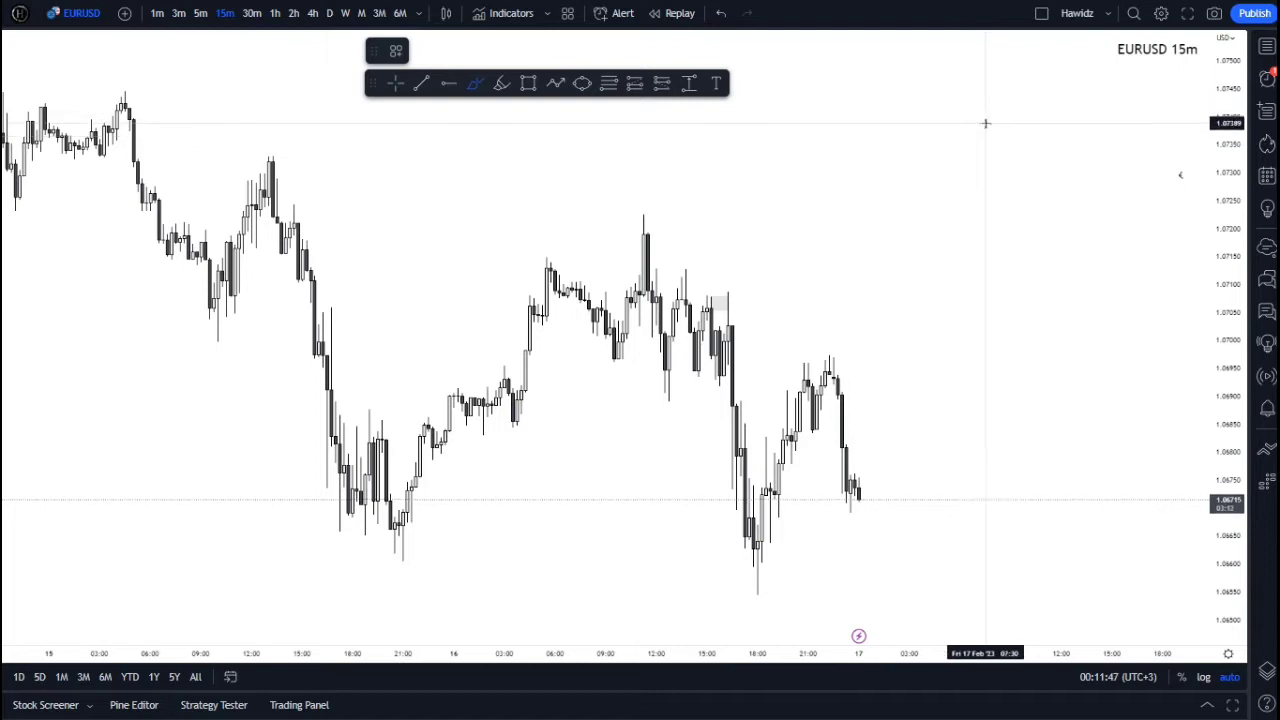
- Handwrite two large letters S in the empty chart area after the last candles and underline each with an arrow
mouse_move(987, 123)
left_mouse_down()
mouse_move(1001, 155)
mouse_move(969, 169)
left_mouse_up()
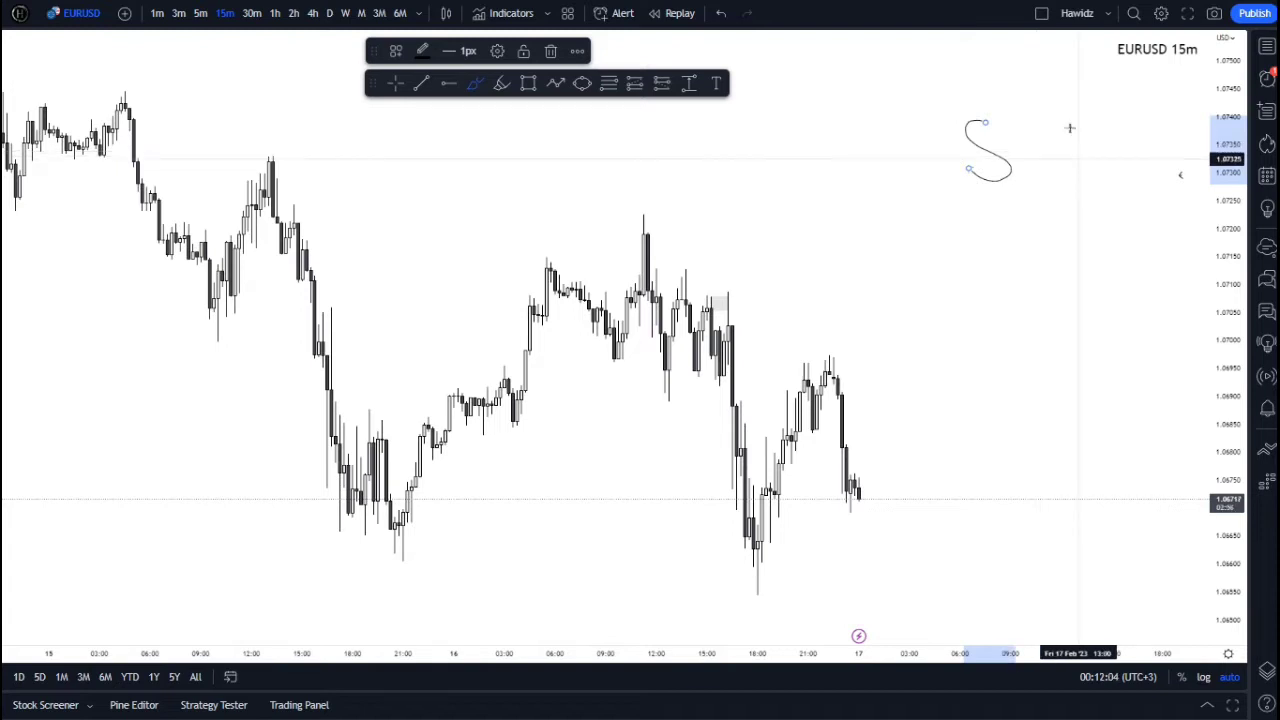
mouse_move(1059, 120)
left_mouse_down()
mouse_move(1071, 171)
mouse_move(1038, 181)
mouse_move(1058, 206)
mouse_move(1095, 201)
left_mouse_up()
left_click_drag(981, 201, 1015, 199)
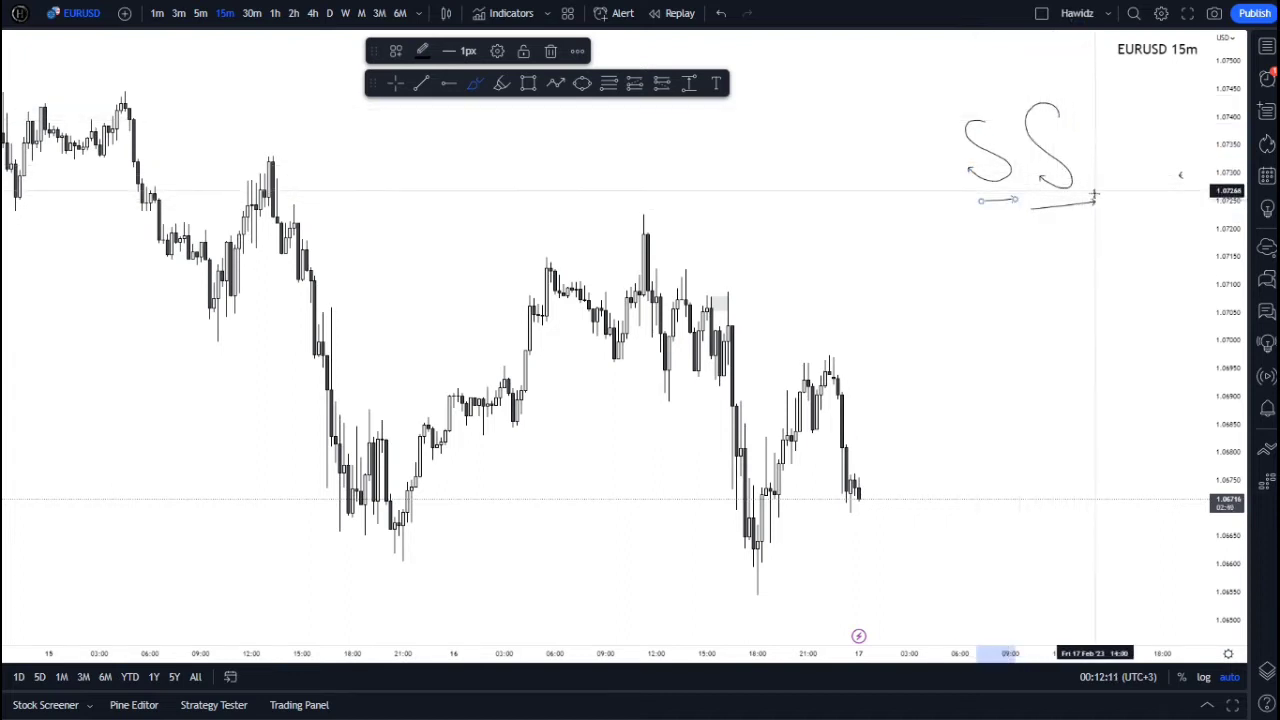
- Sketch a zigzag rising to a circled peak and falling below the letters, with a straight arrow above it and curved arrows on both sides
mouse_move(968, 307)
left_mouse_down()
mouse_move(1000, 286)
mouse_move(1000, 243)
mouse_move(1049, 297)
mouse_move(1053, 341)
mouse_move(1069, 337)
mouse_move(1047, 348)
left_mouse_up()
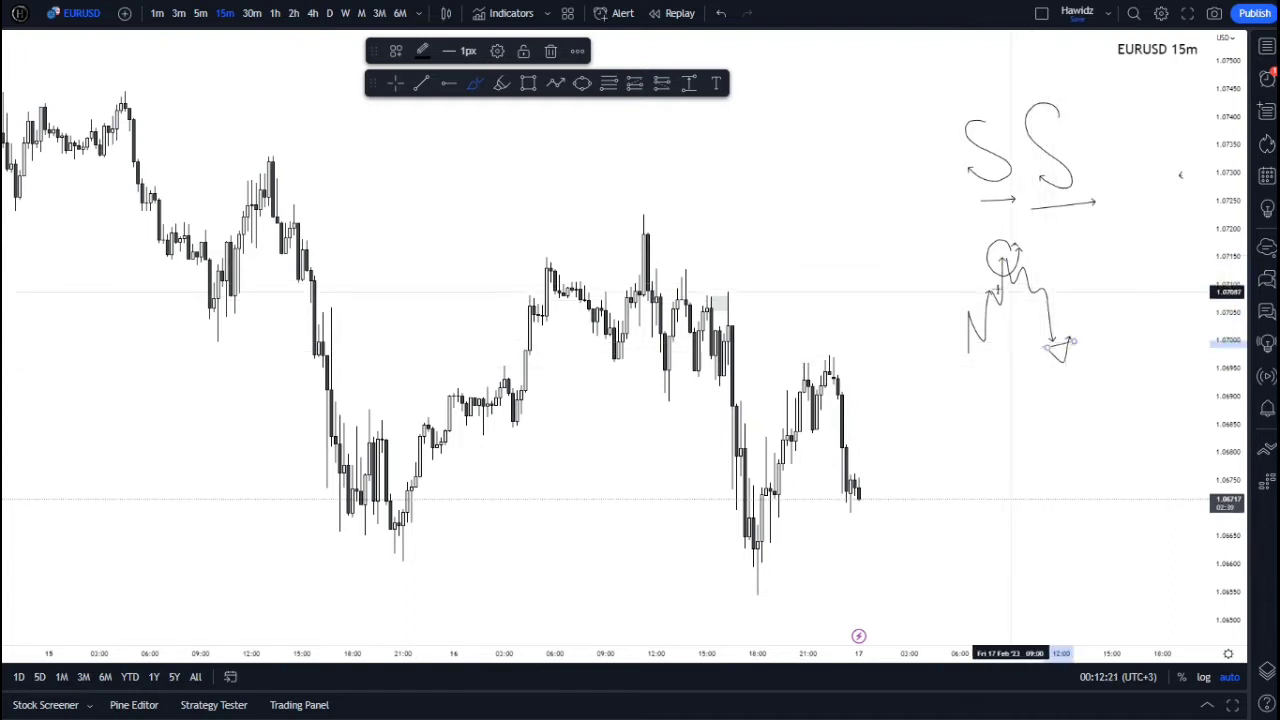
left_click_drag(965, 238, 1012, 237)
mouse_move(944, 281)
left_mouse_down()
mouse_move(950, 365)
mouse_move(968, 383)
left_mouse_up()
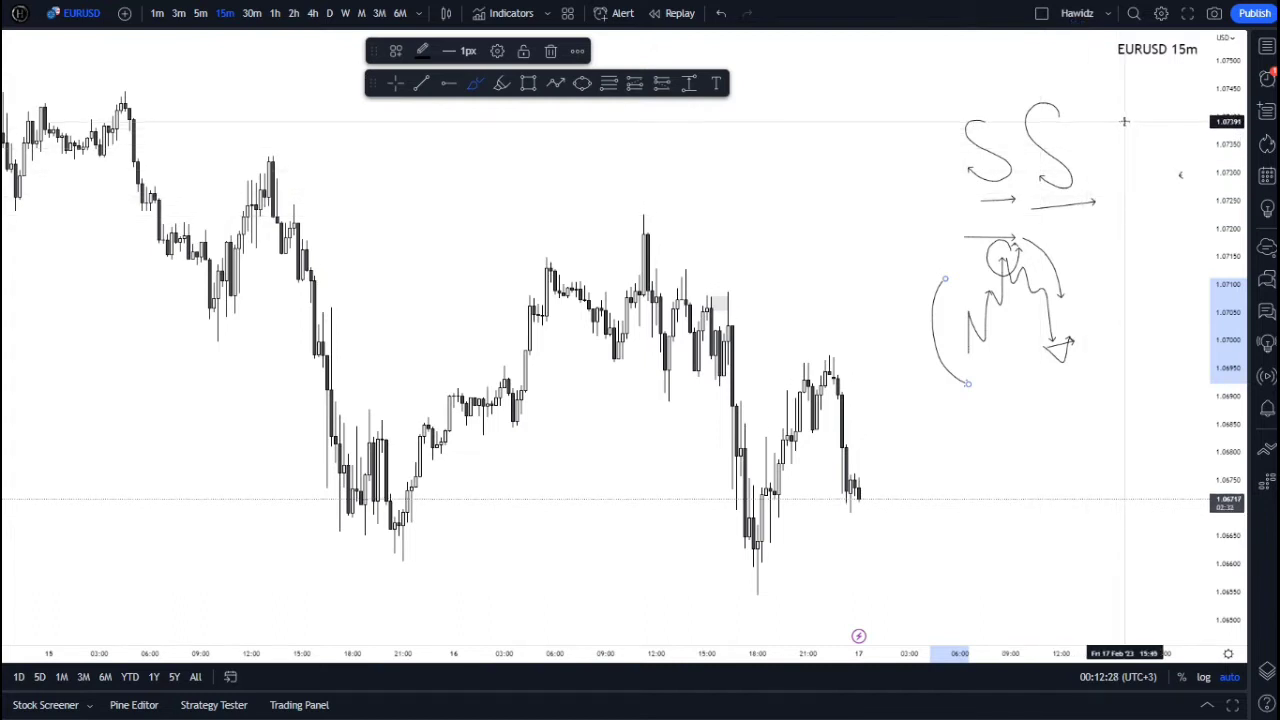
- Handwrite a letter C beside the two S letters and add short arrows under it, above all three letters and beside each
mouse_move(1119, 117)
left_mouse_down()
mouse_move(1107, 150)
mouse_move(1145, 160)
mouse_move(1146, 191)
left_mouse_up()
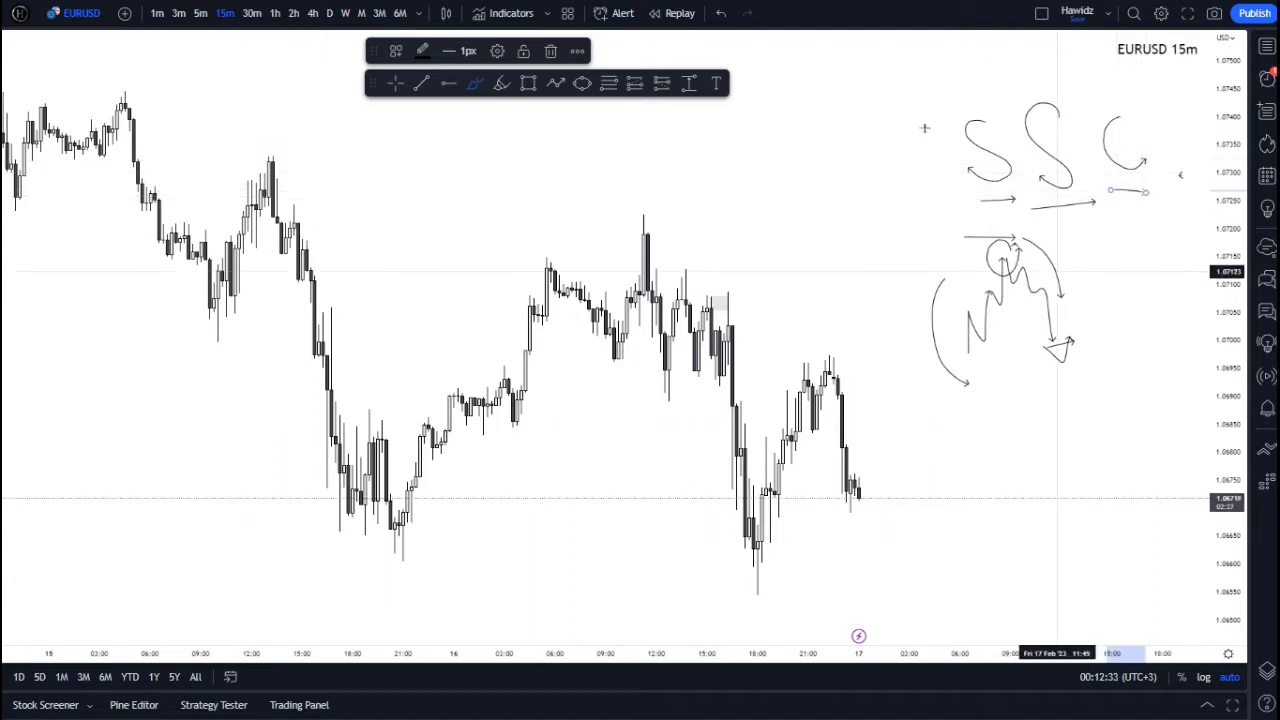
left_click_drag(934, 92, 1048, 86)
left_click_drag(952, 157, 918, 157)
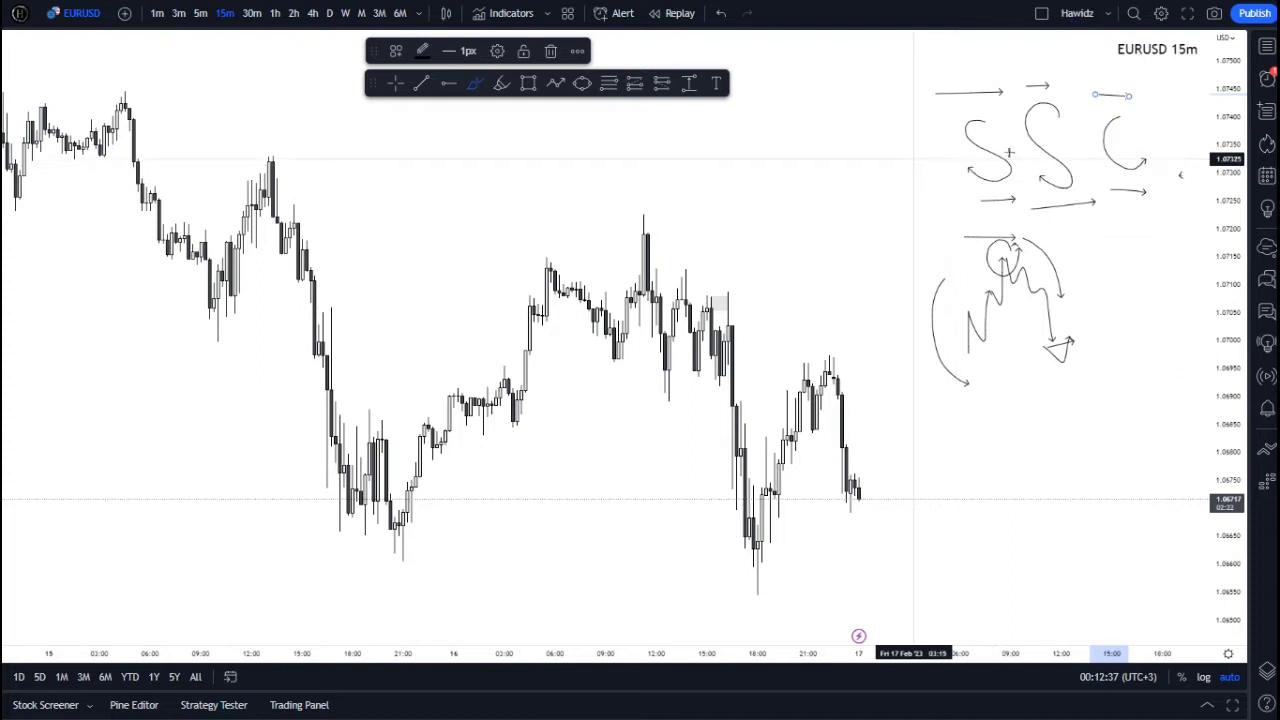
left_click_drag(1077, 151, 1112, 151)
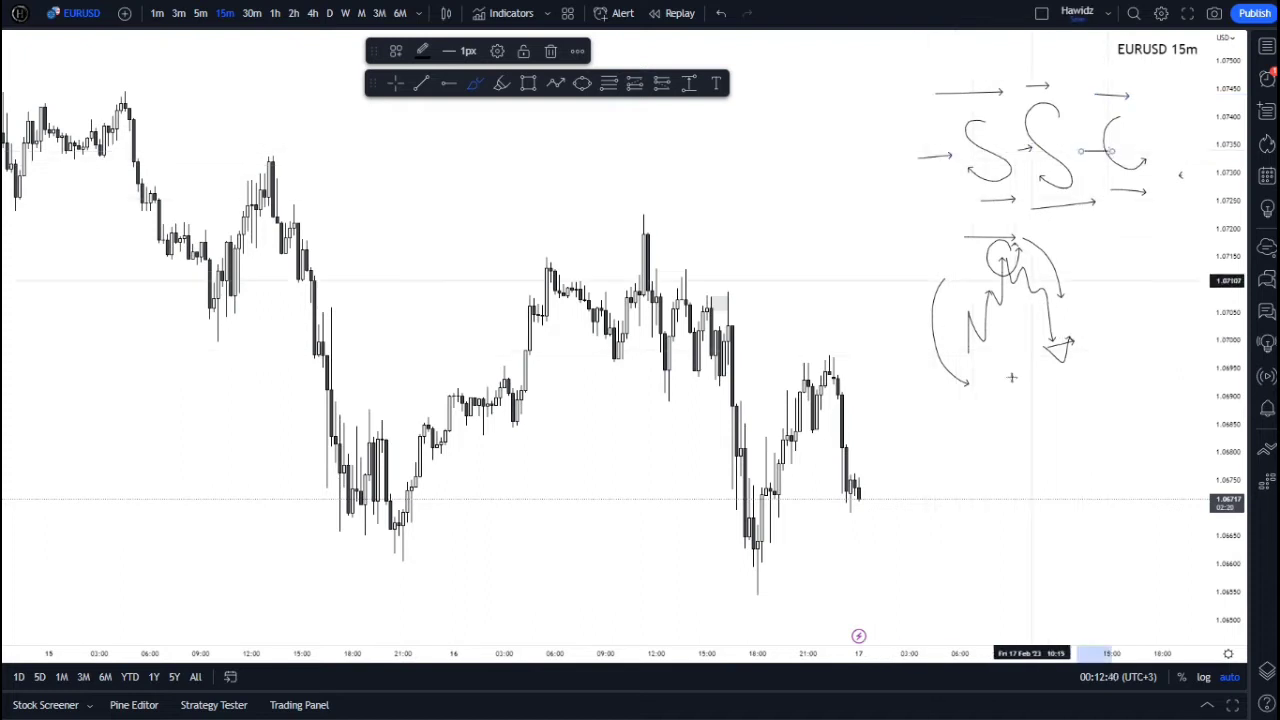
- Sketch a V-shaped price swing below the zigzag, with arrows at its high and low, a boxed and circled retest area and a drop from it
mouse_move(1058, 511)
left_mouse_down()
mouse_move(1082, 415)
mouse_move(1095, 438)
left_mouse_up()
left_click_drag(1015, 406, 1099, 404)
left_click_drag(1128, 451, 1065, 401)
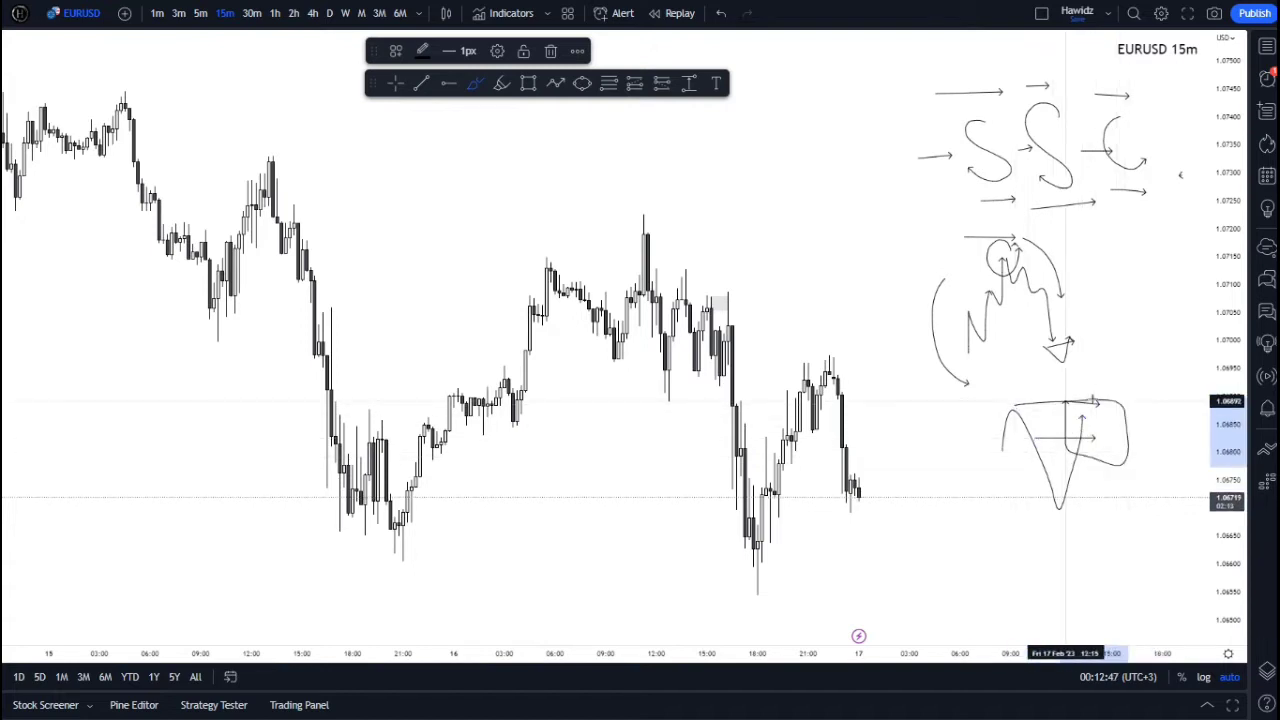
left_click_drag(1081, 413, 1125, 427)
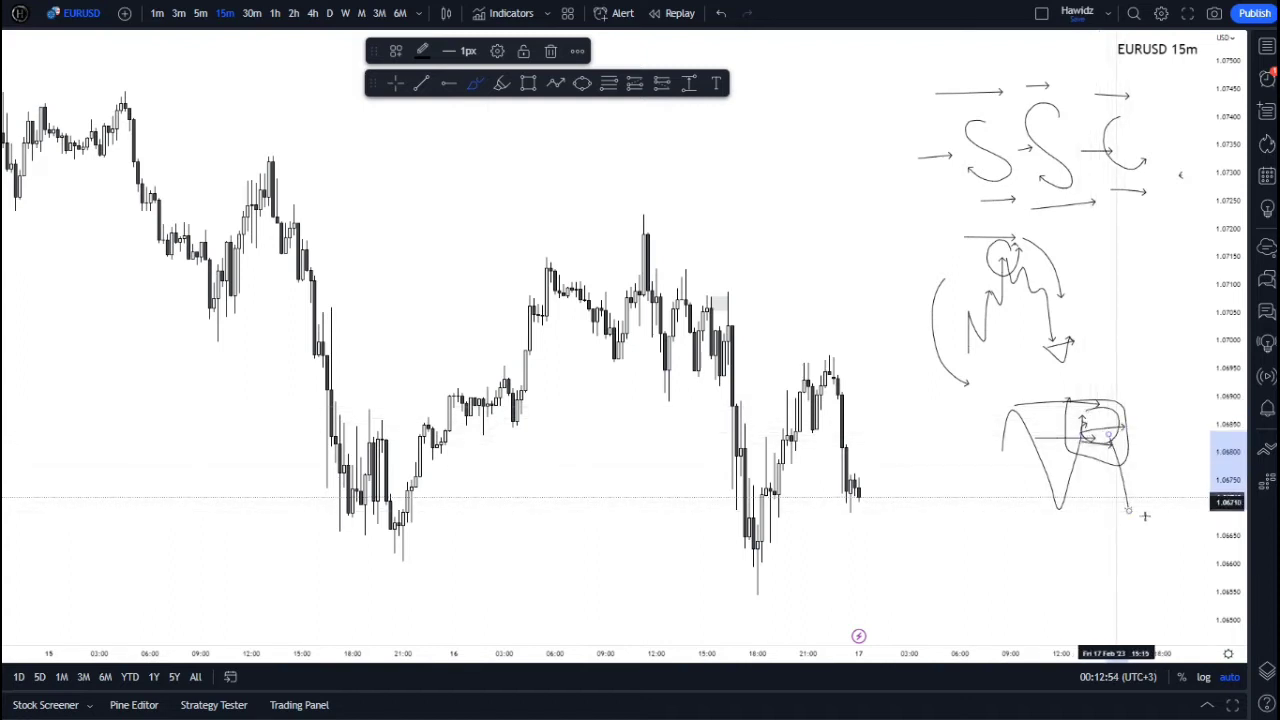
left_click_drag(1120, 507, 1149, 513)
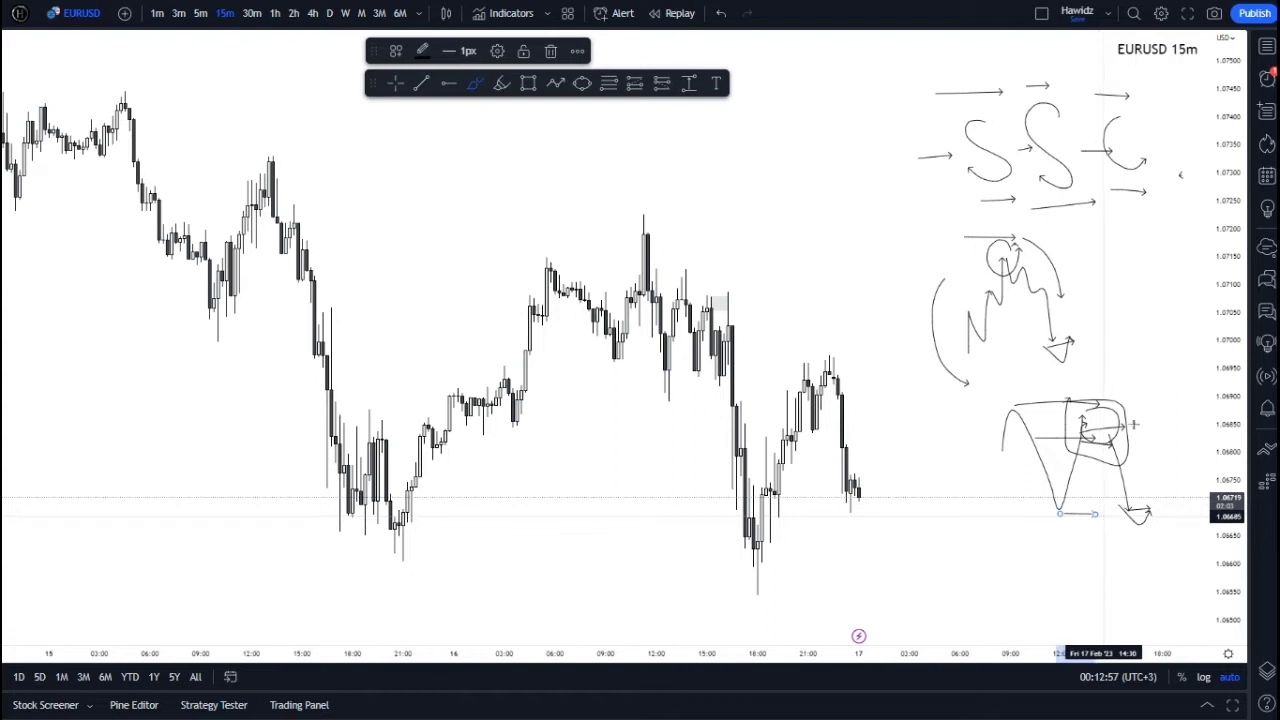
left_click_drag(1128, 426, 1087, 461)
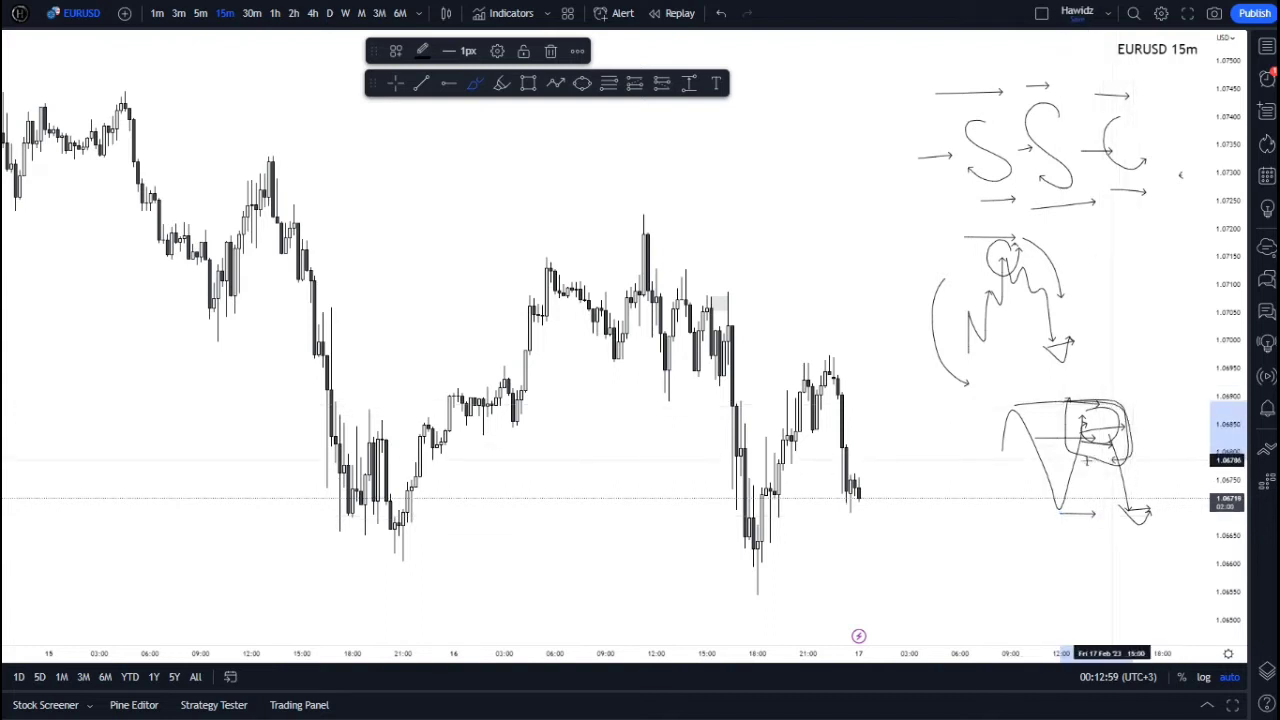
mouse_move(1074, 401)
left_mouse_down()
mouse_move(1121, 398)
mouse_move(1083, 466)
mouse_move(1074, 400)
left_mouse_up()
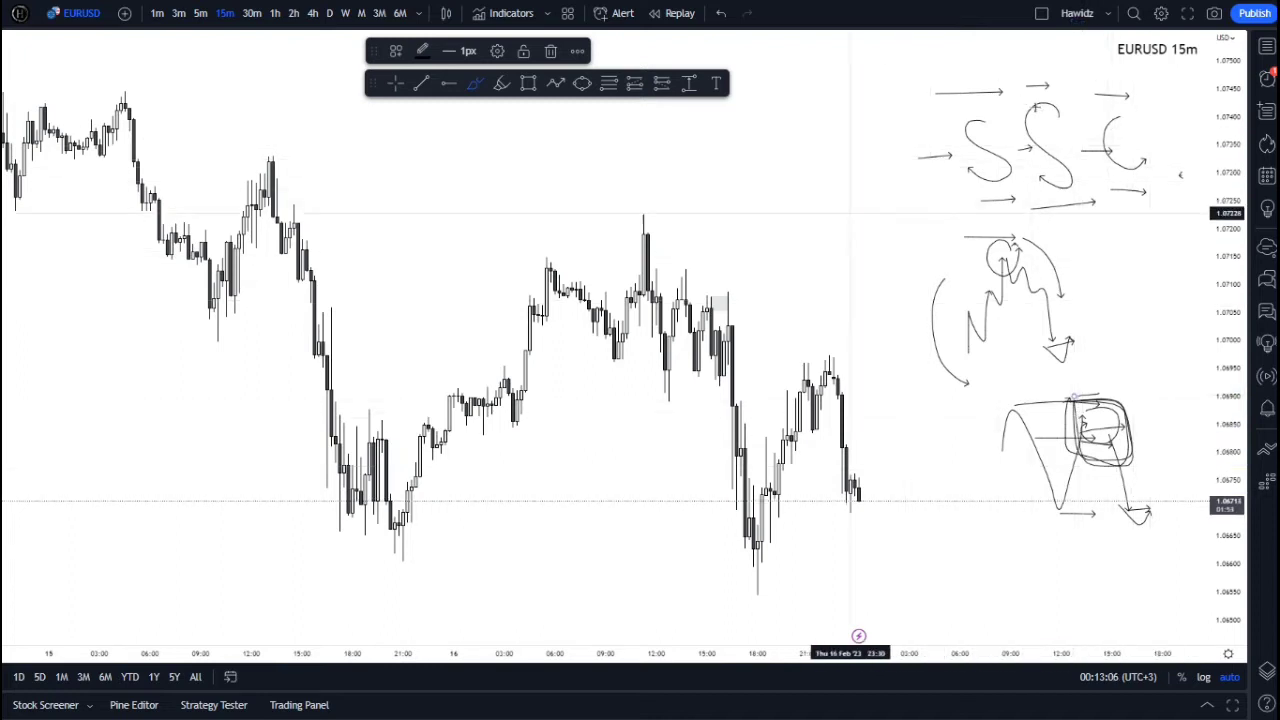
- Select all the freehand sketches beside the candles and delete them together
key("Escape")
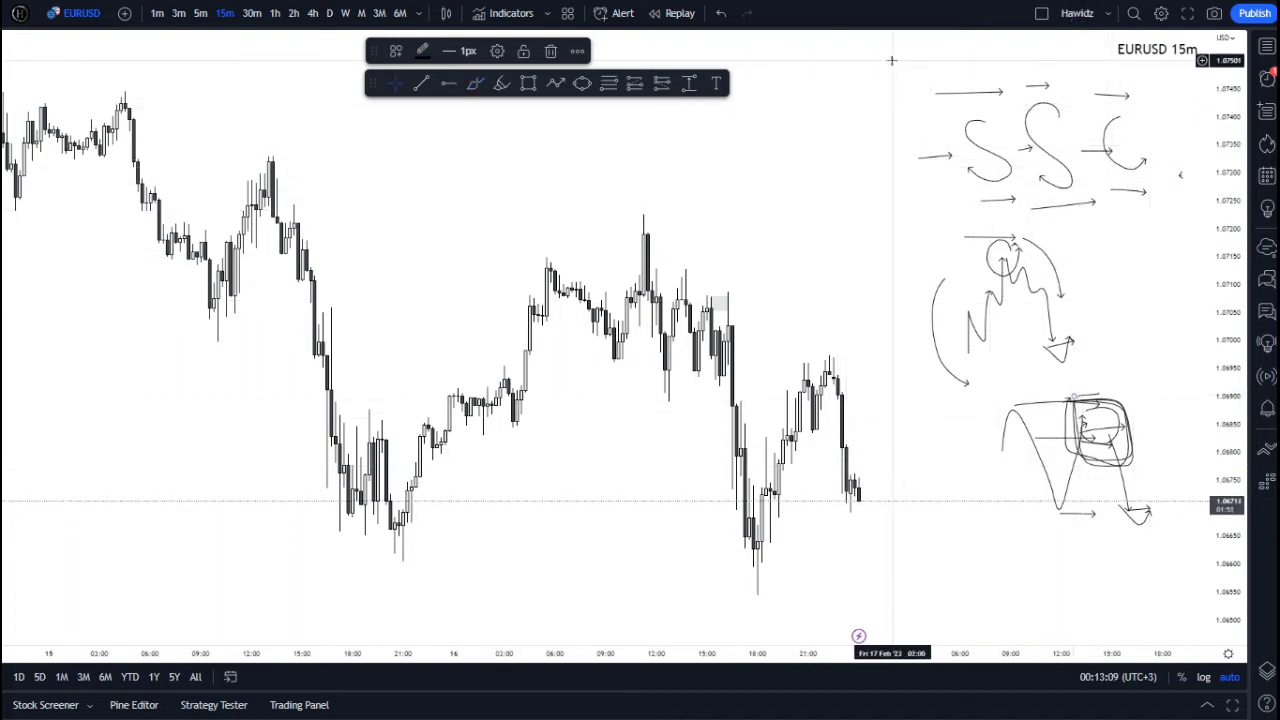
mouse_move(895, 62)
left_mouse_down()
mouse_move(934, 108)
mouse_move(1177, 566)
left_mouse_up()
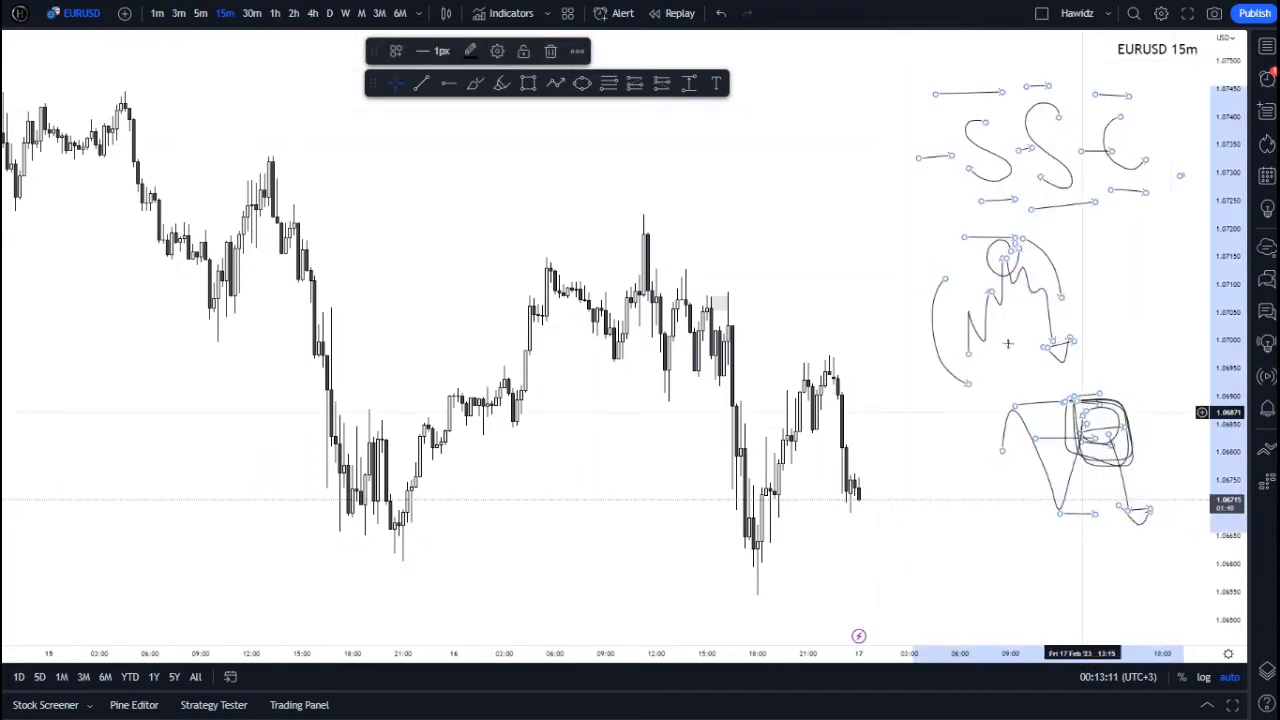
key("Delete")
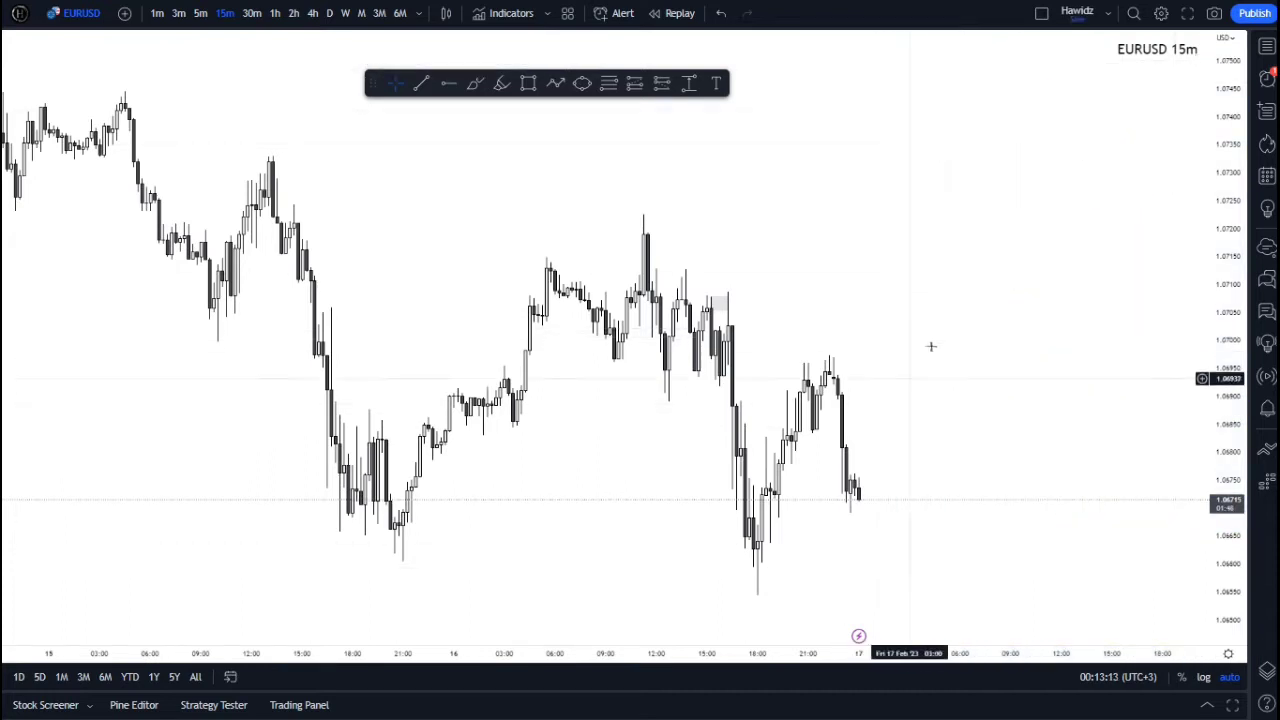
- Examine the EURUSD 15-minute price swings from early February to 17 February
scroll(932, 345, "down", 2)
left_click_drag(563, 229, 714, 207)
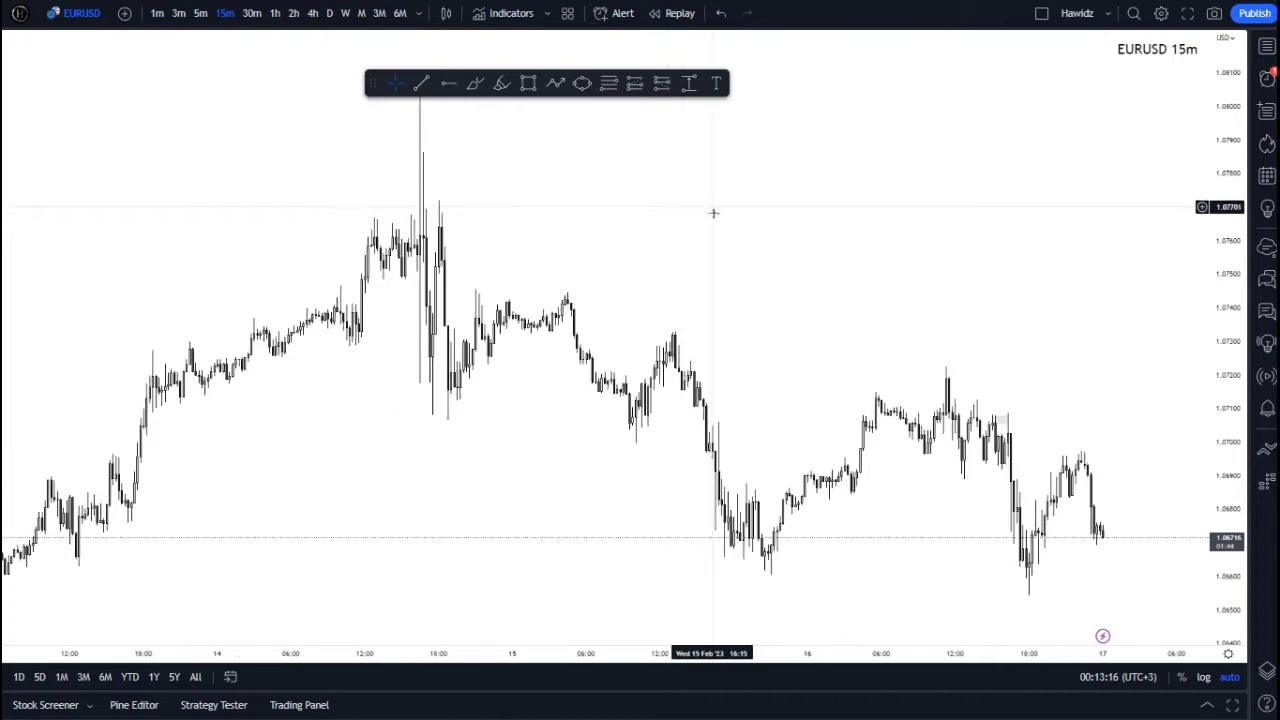
scroll(737, 293, "down", 3)
scroll(738, 293, "down", 2)
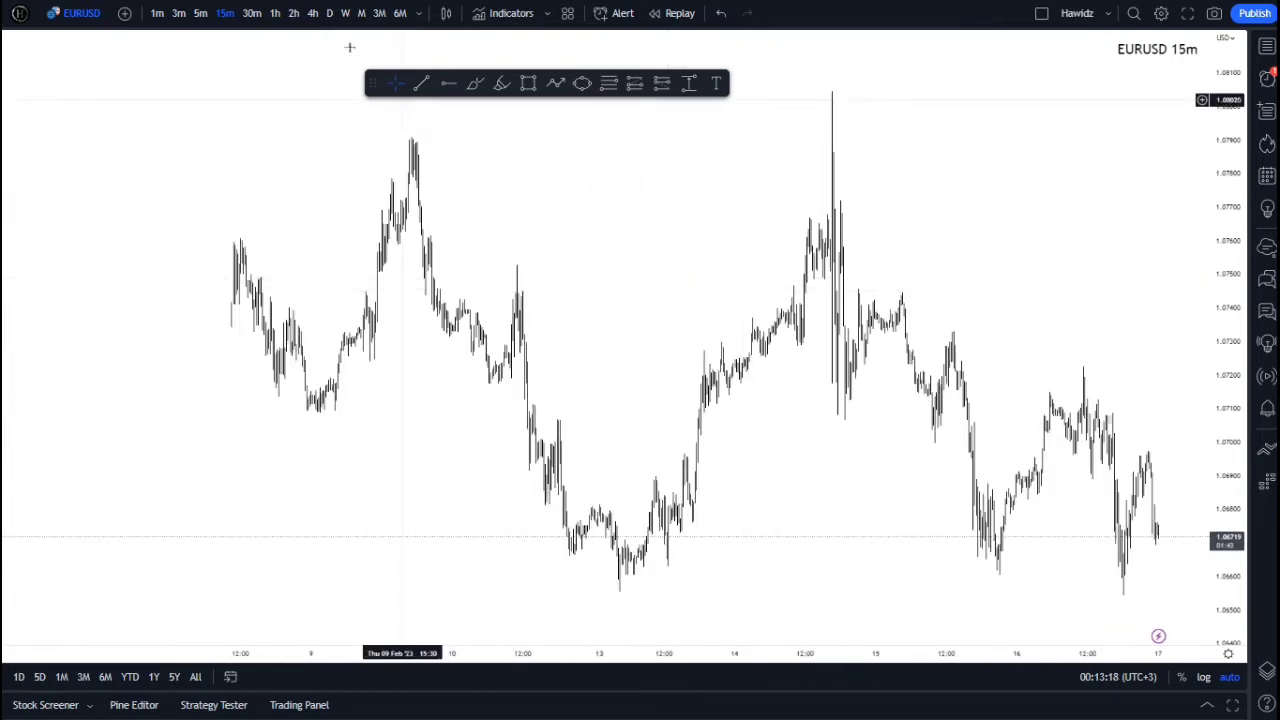
scroll(605, 350, "down", 2)
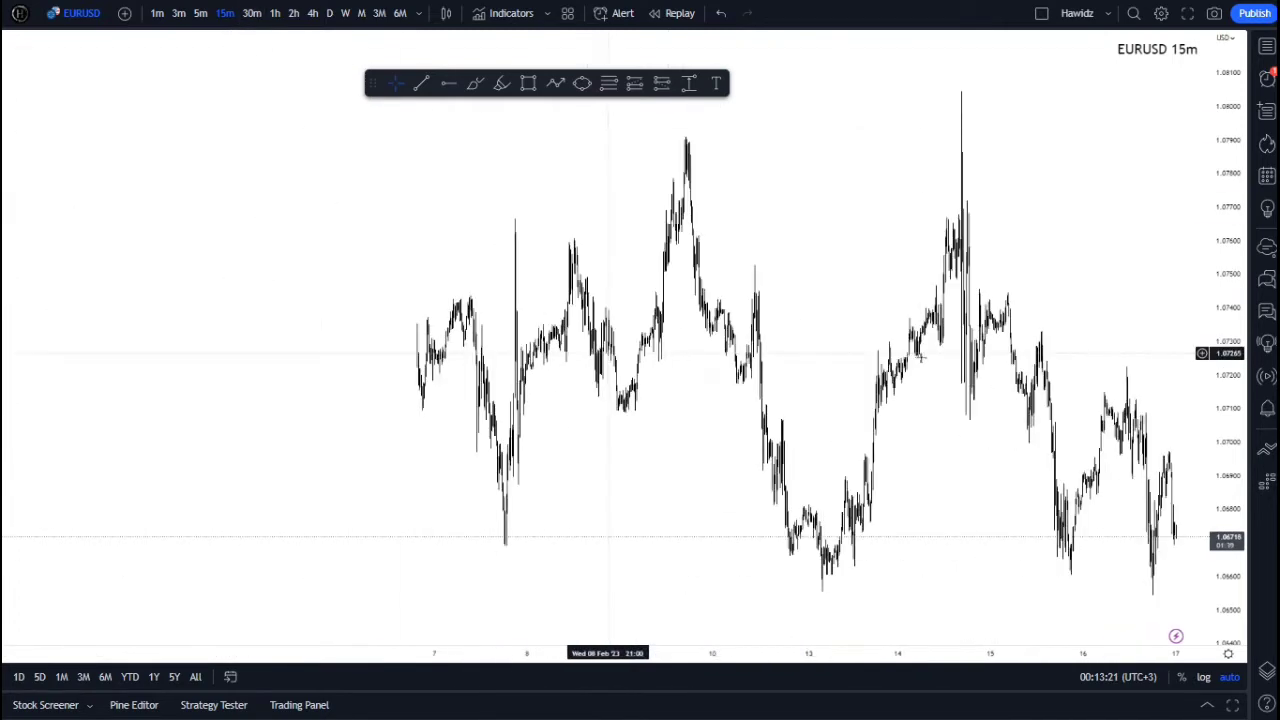
scroll(869, 274, "right", 3)
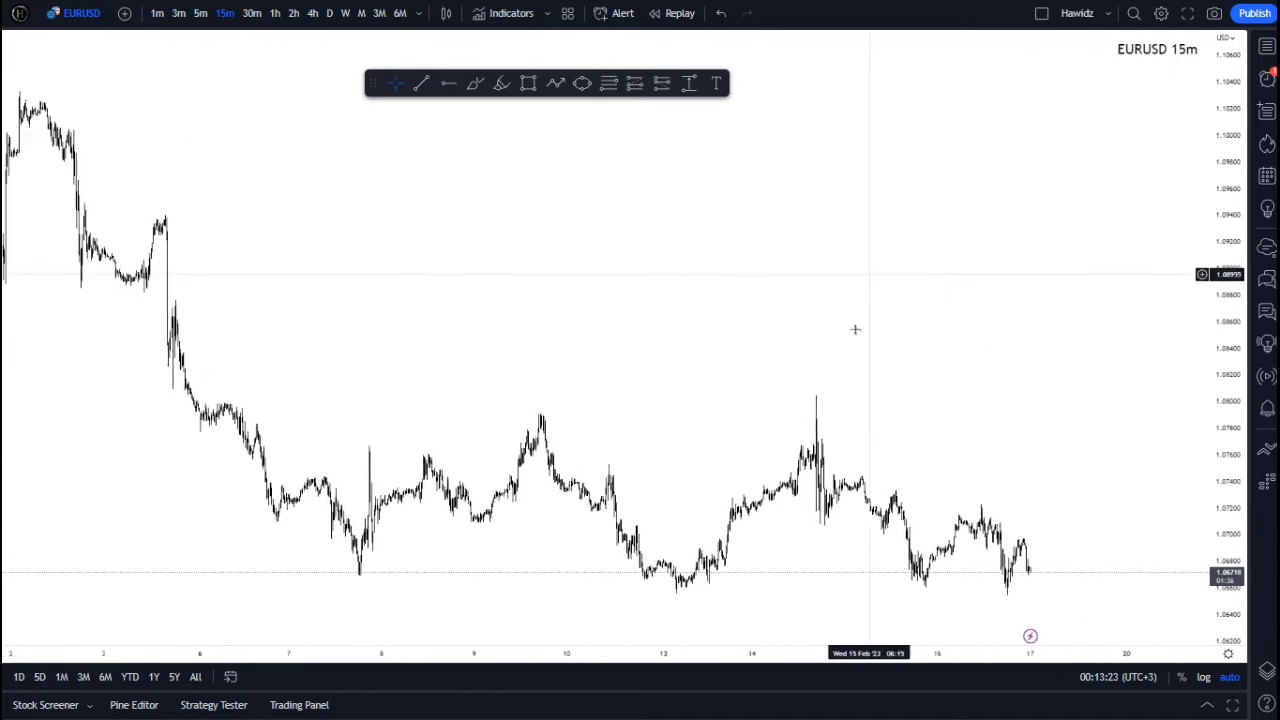
scroll(988, 440, "up", 2)
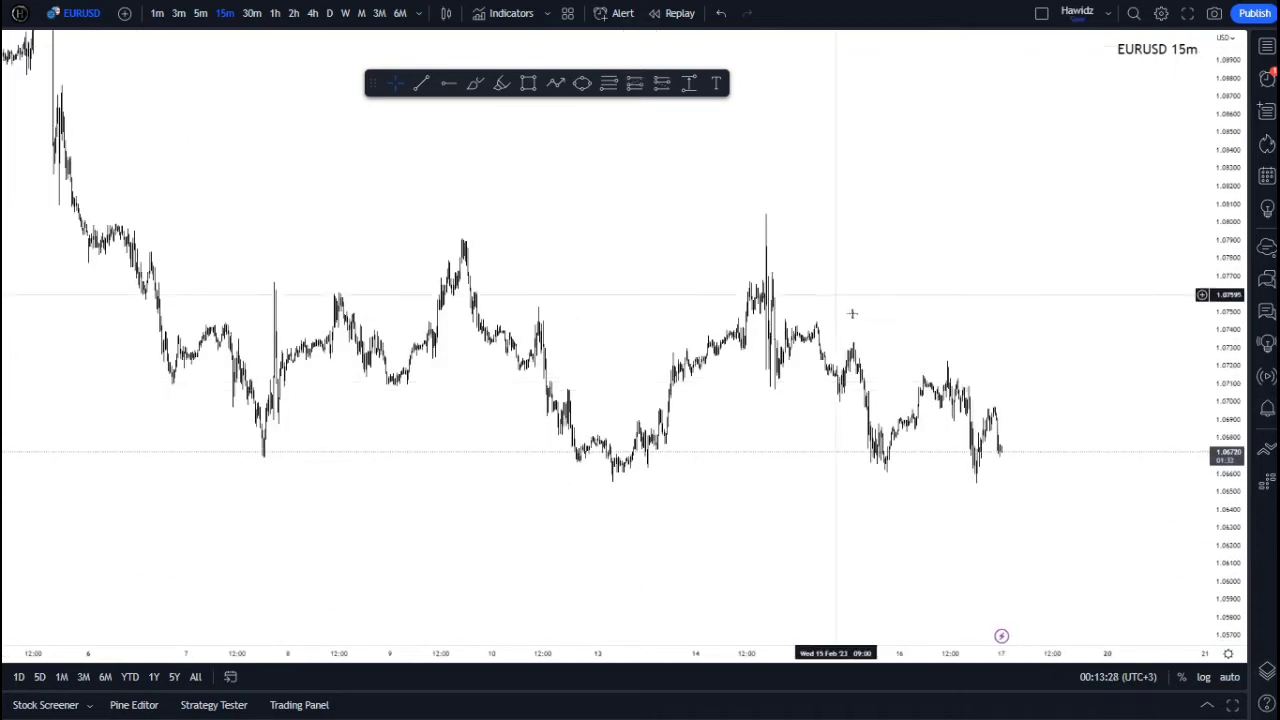
scroll(850, 285, "up", 2)
scroll(1006, 271, "left", 3)
scroll(1183, 277, "down", 4)
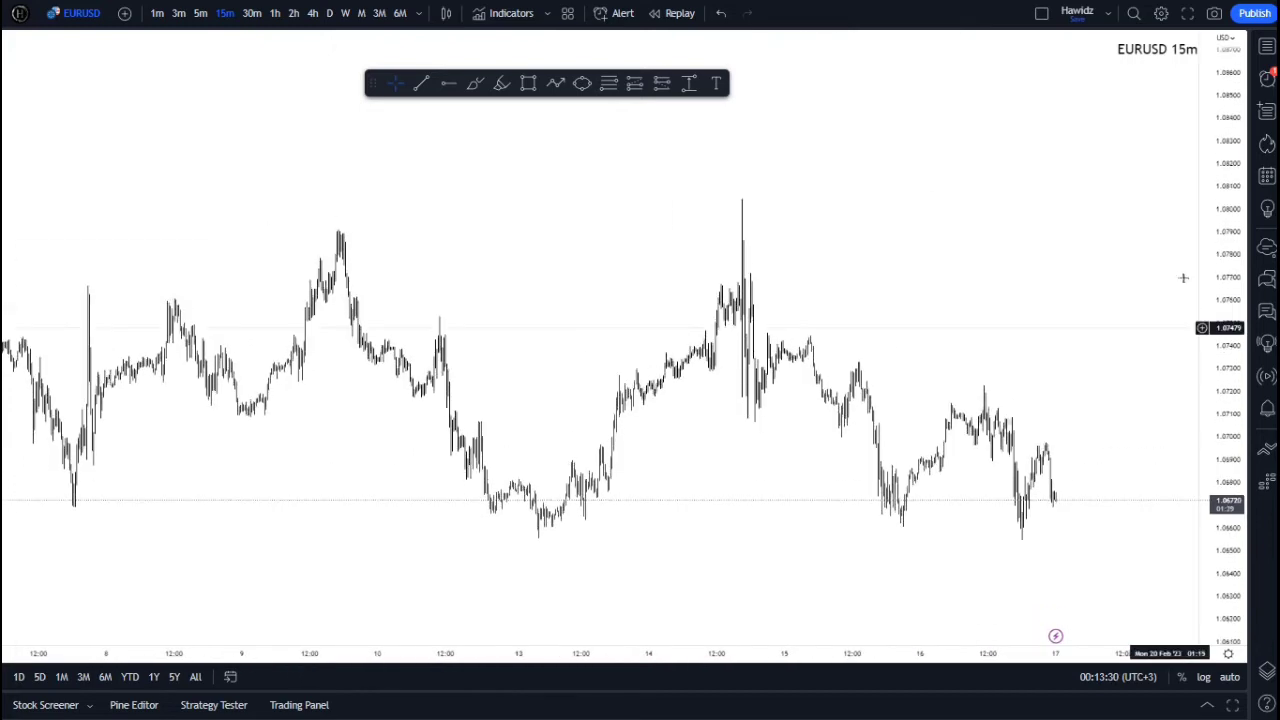
- Switch the EURUSD chart to the 30-minute timeframe and frame the swings from 6 to 17 February
left_click(252, 13)
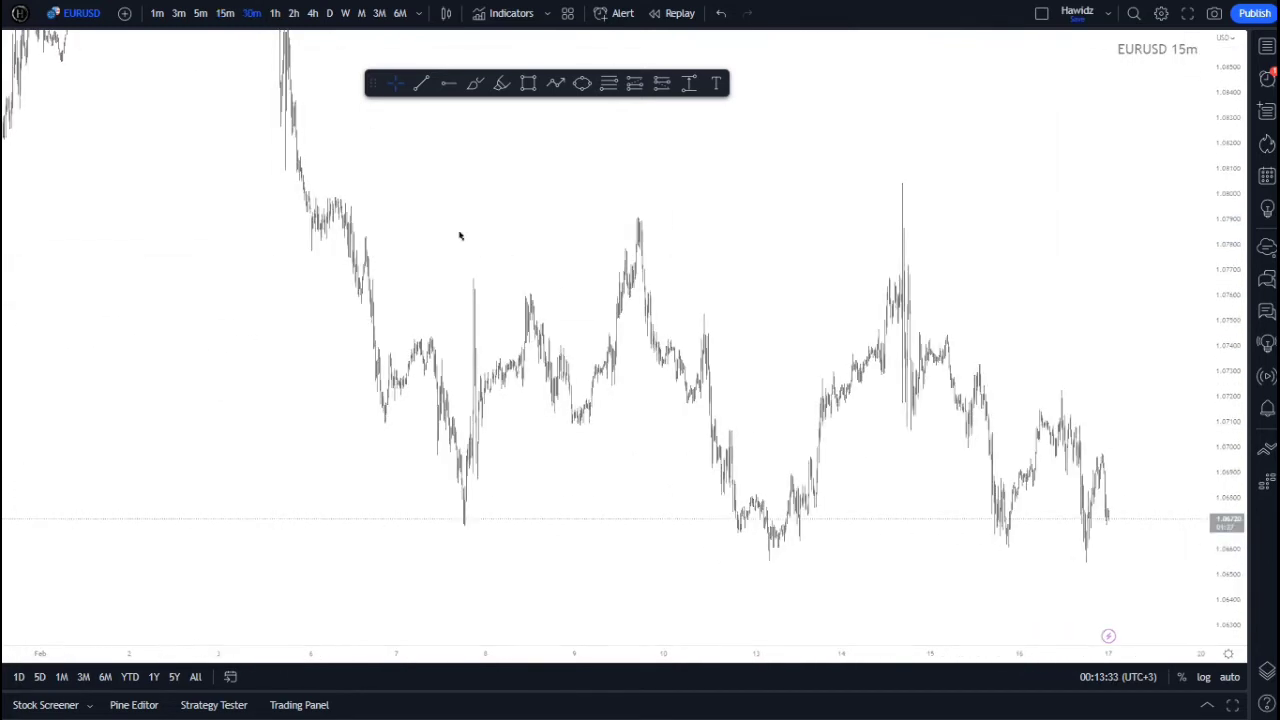
scroll(760, 252, "up", 4)
left_click_drag(576, 234, 706, 189)
scroll(670, 222, "down", 2)
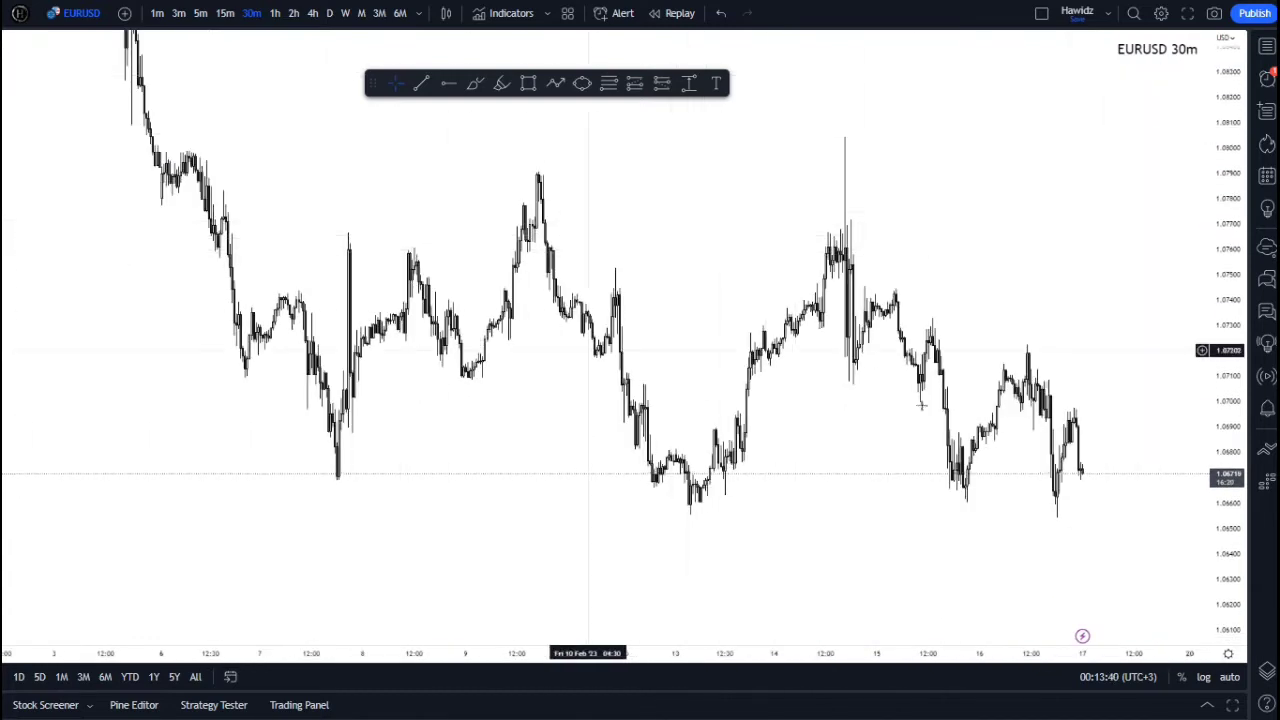
mouse_move(700, 180)
left_mouse_down()
mouse_move(711, 206)
mouse_move(674, 176)
left_mouse_up()
- Mark the 6 February swing low, the following 7 February high and the 7 February low with highlighter dots
left_click(501, 83)
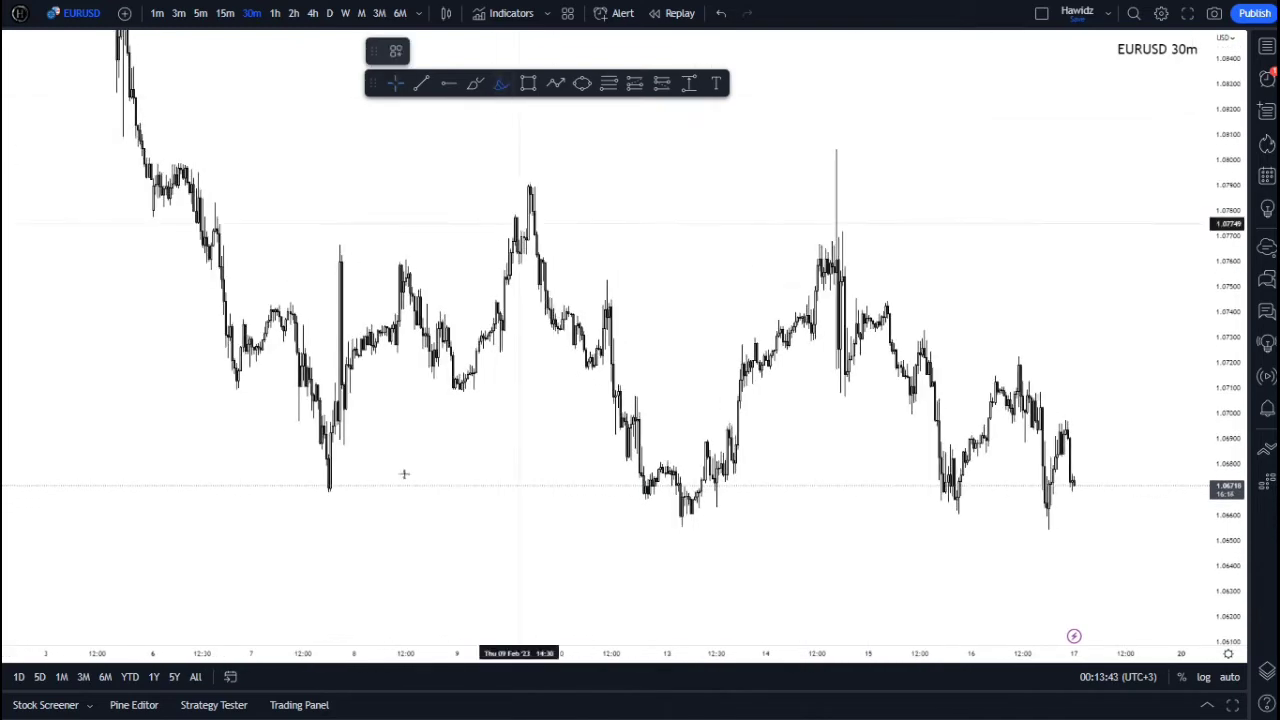
left_click(236, 389)
left_click(287, 300)
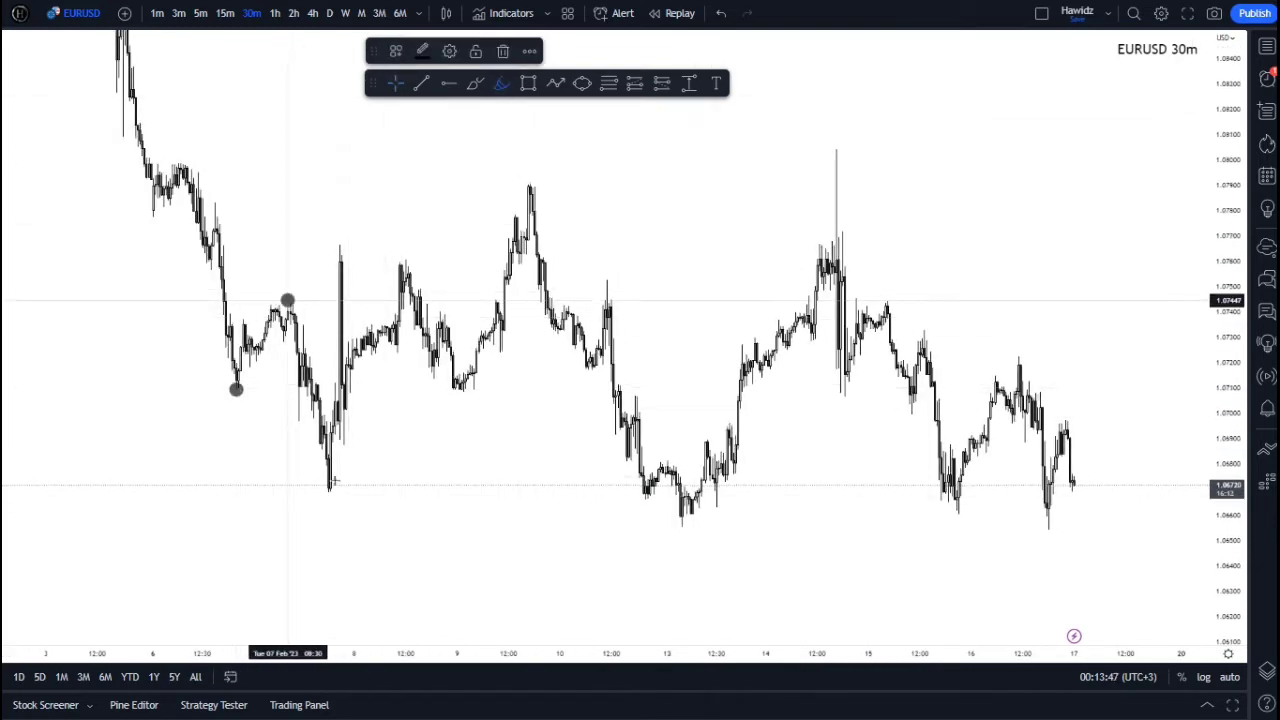
left_click(333, 492)
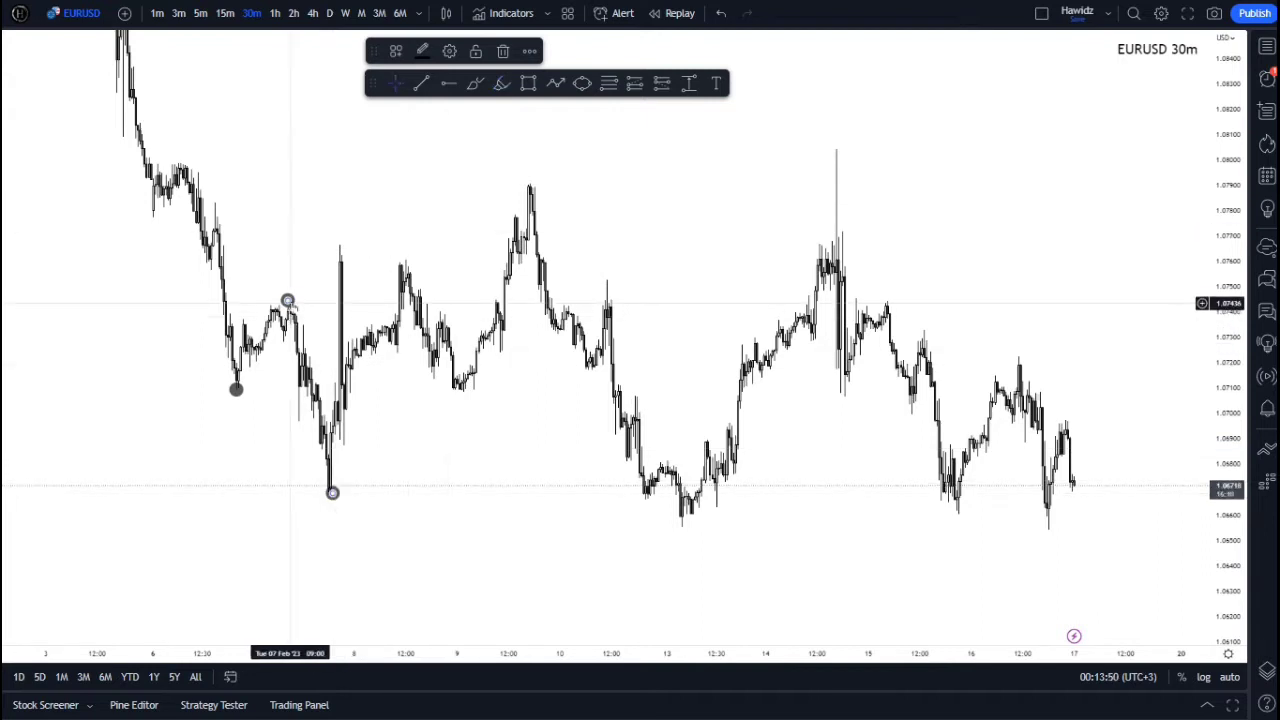
- Delete the dots on the 7 February high and the 6 February low, keeping the one on the 7 February low
key("Delete")
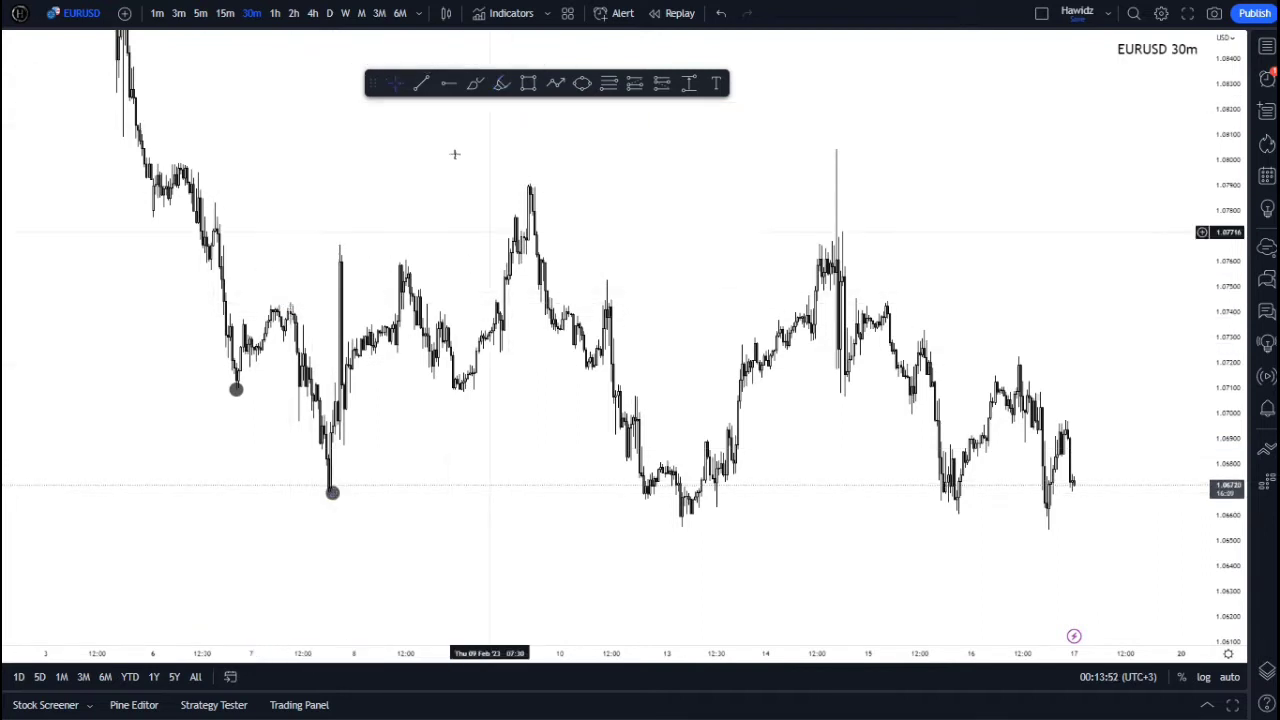
left_click(235, 388)
key("Delete")
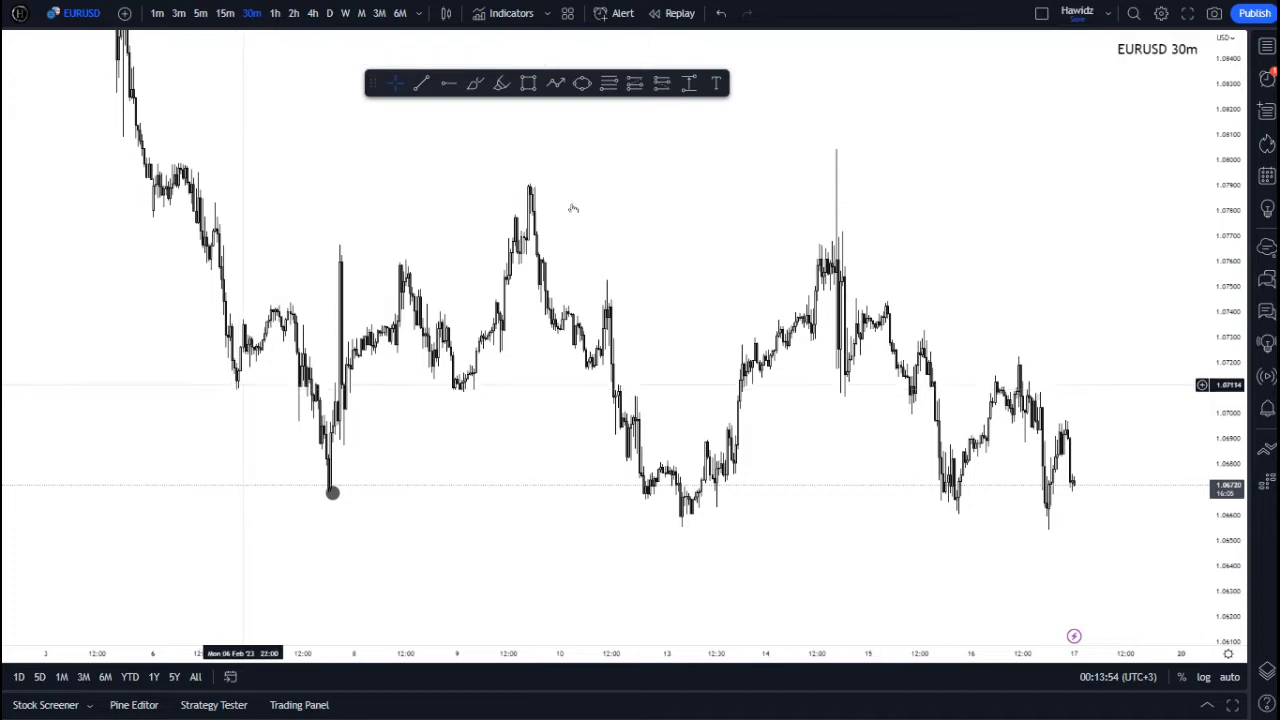
- Add highlighter dots on the 9 February swing high, the 13 February swing low and the 14 February spike high
left_click(502, 88)
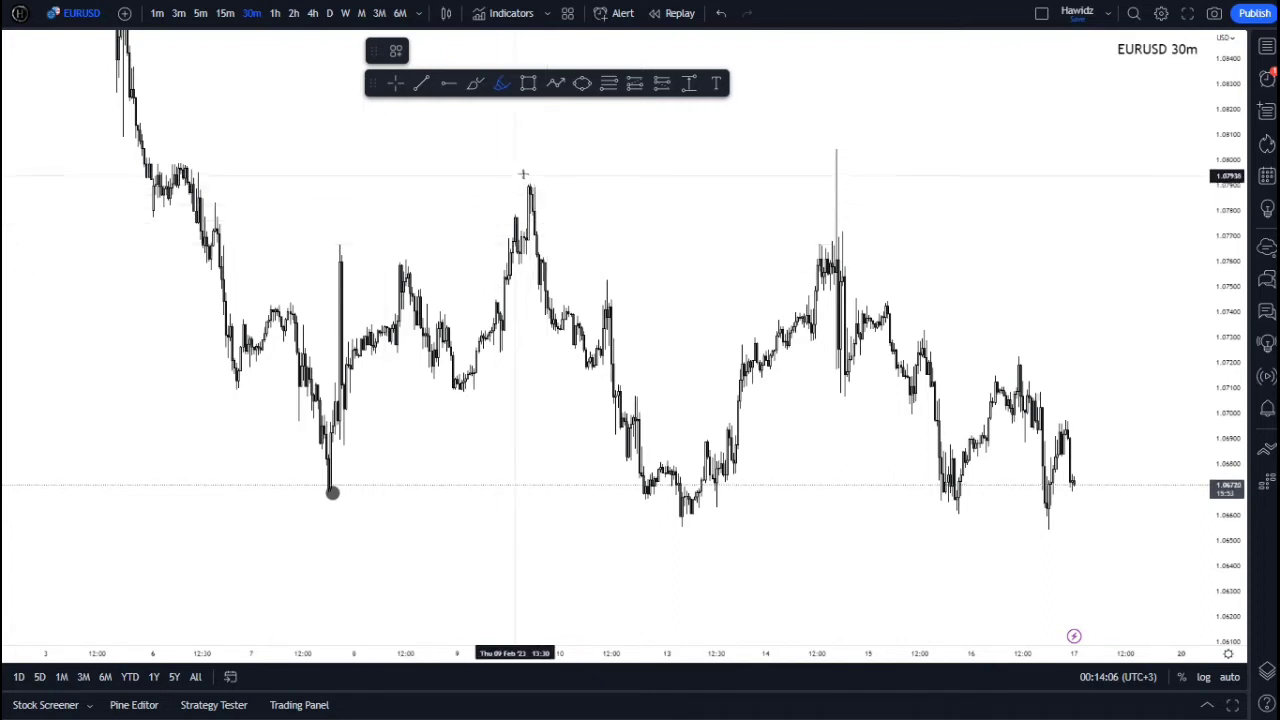
left_click(528, 182)
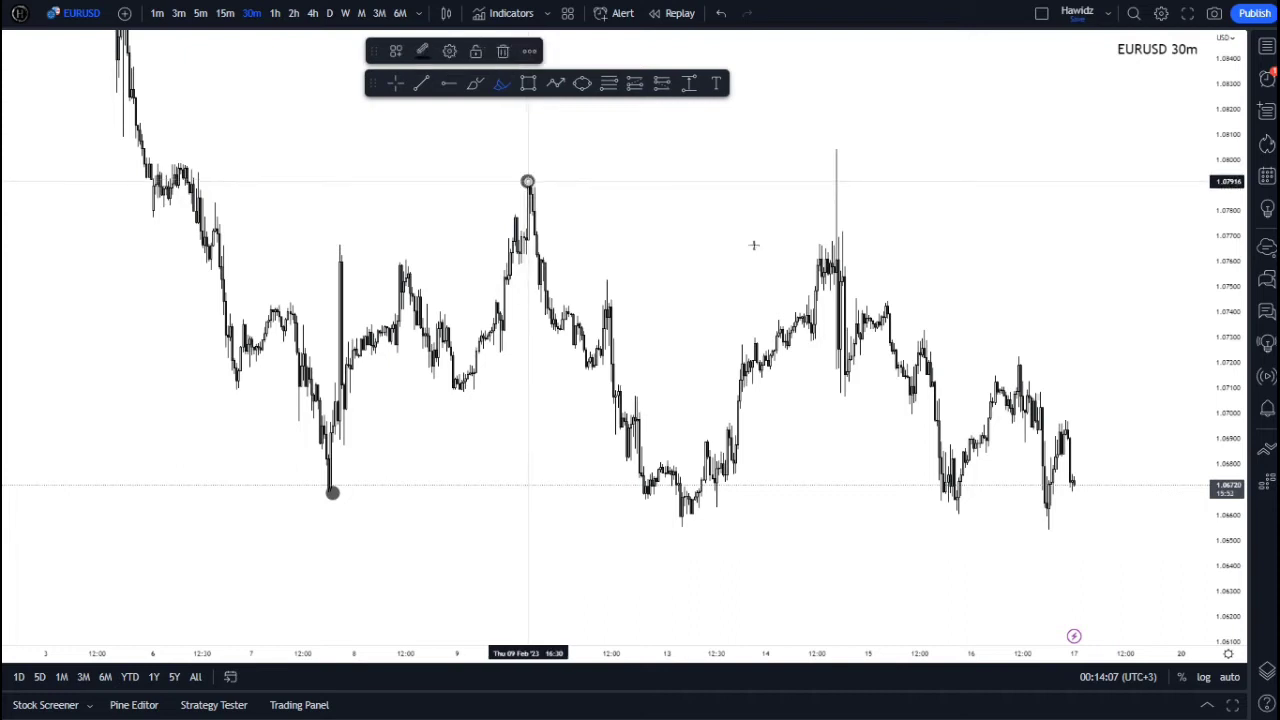
left_click(682, 525)
mouse_move(497, 170)
left_mouse_down()
mouse_move(537, 160)
mouse_move(551, 204)
left_mouse_up()
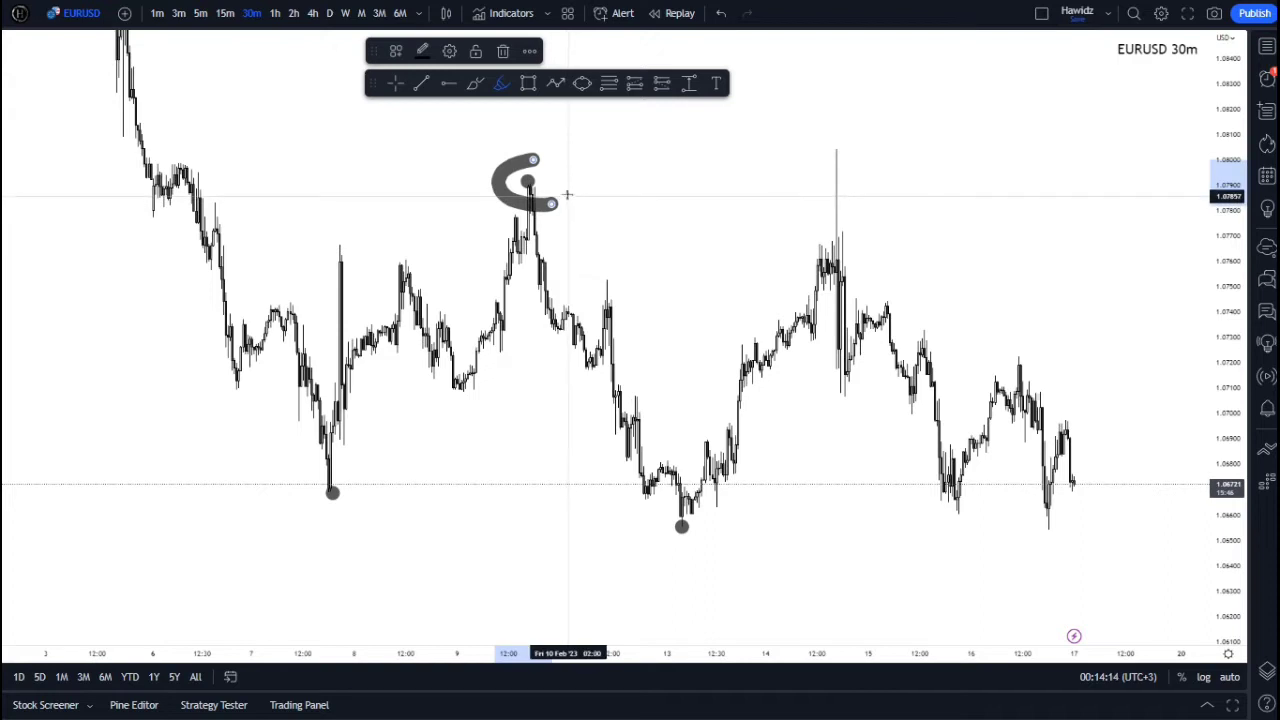
key("ctrl+z")
left_click(836, 155)
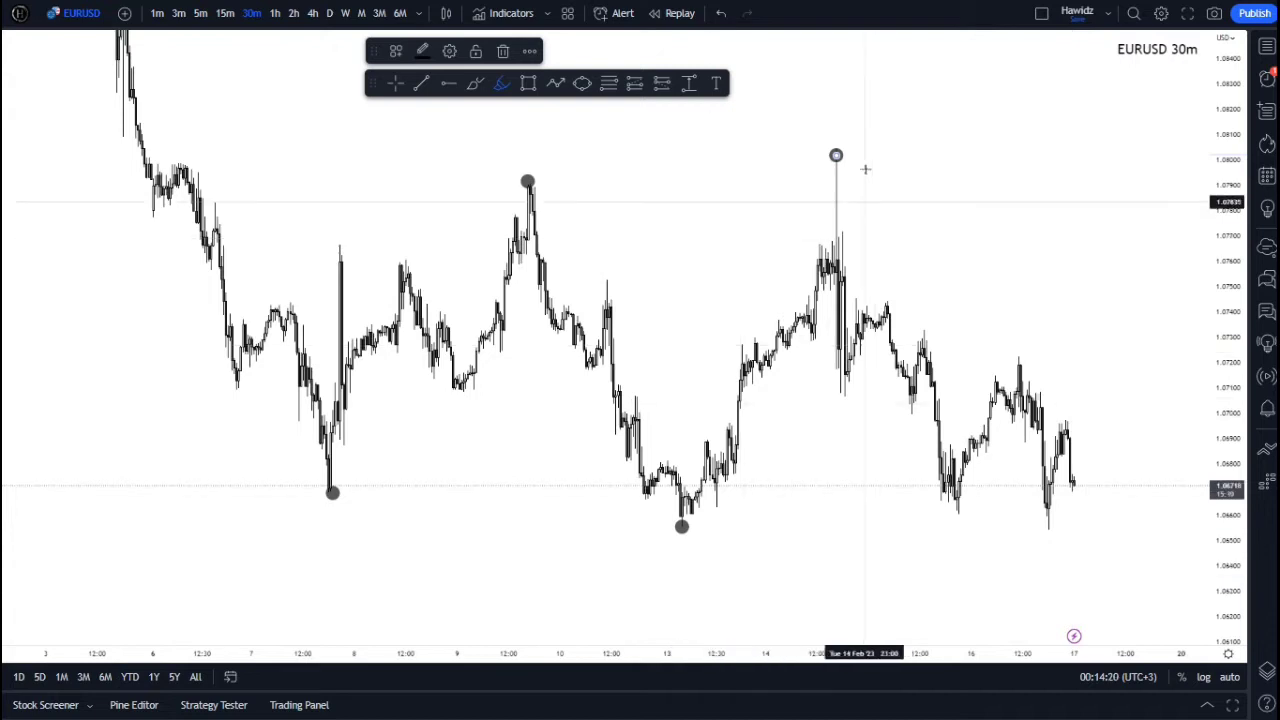
key("Escape")
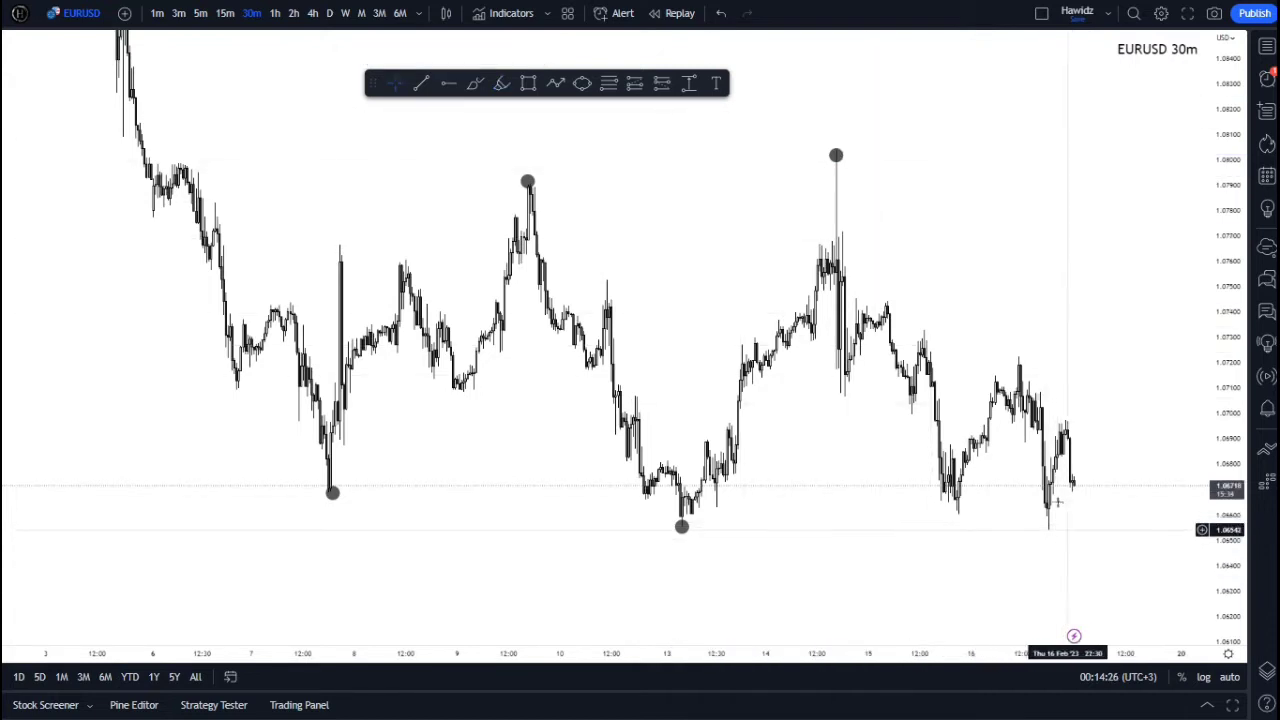
- Draw a trend line from the 7 February low to the 13 February break below it and apply the BOS template
scroll(999, 251, "up", 2)
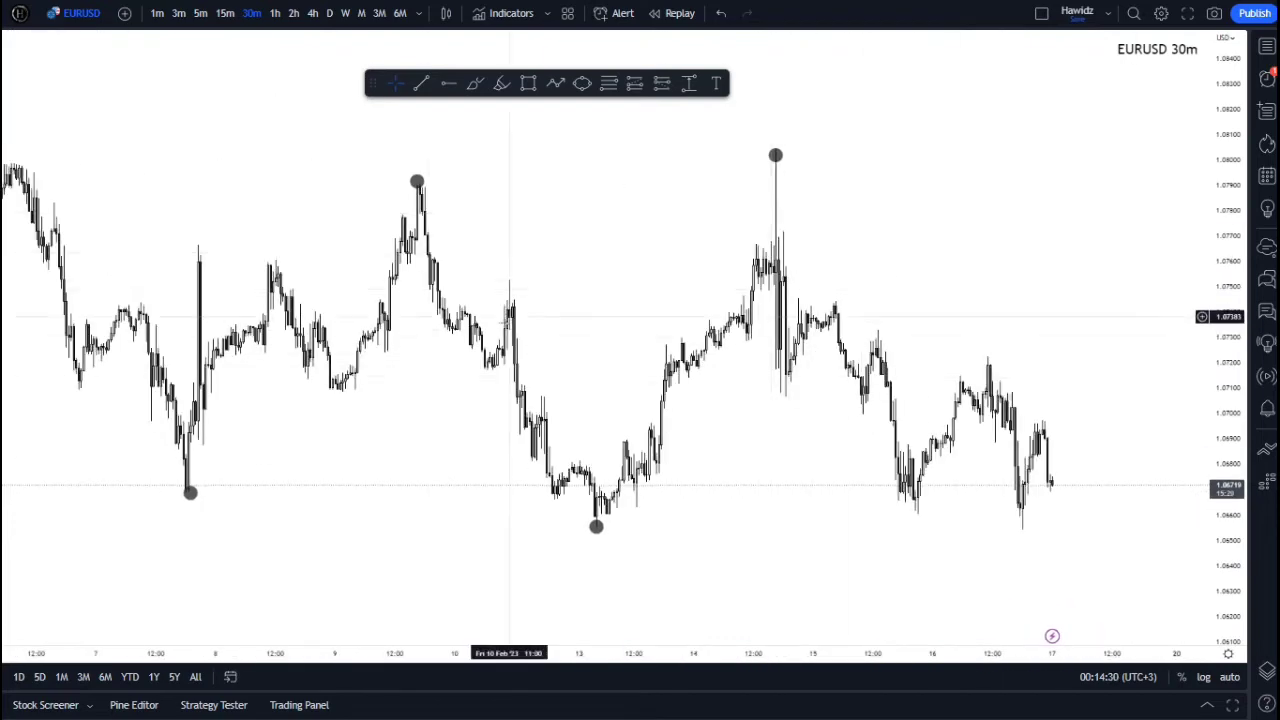
left_click(190, 492)
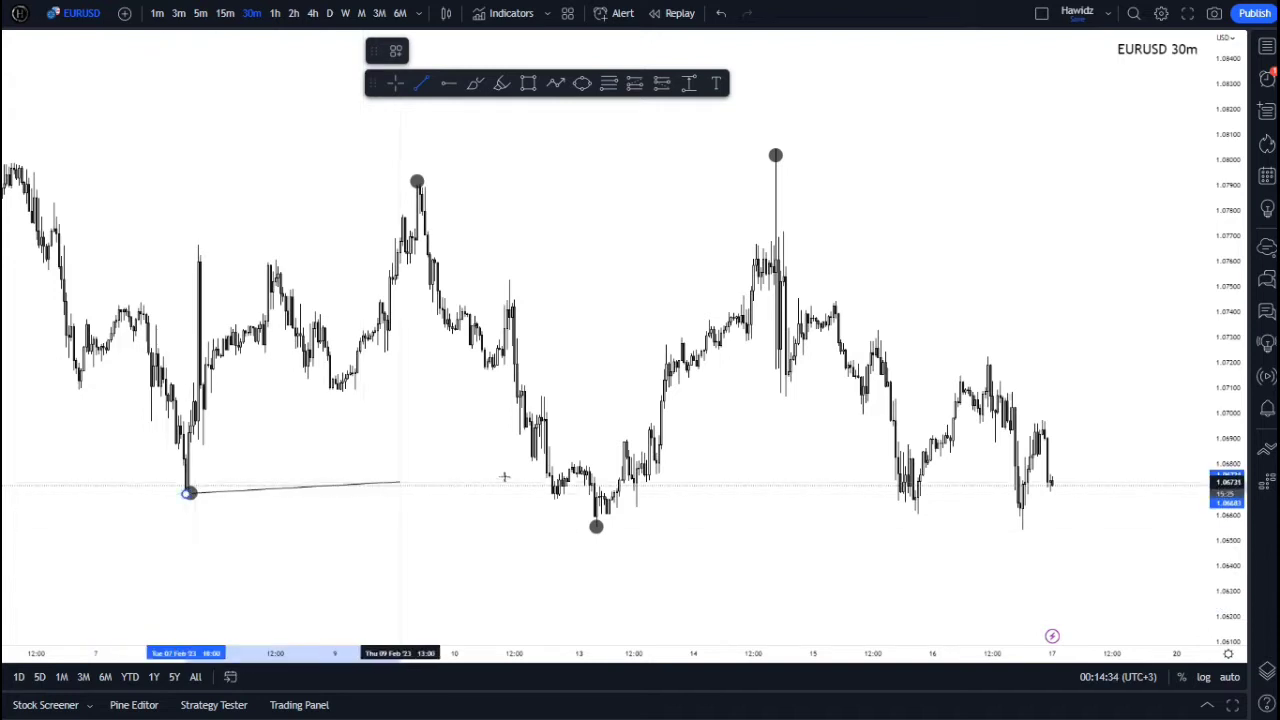
left_click(584, 495)
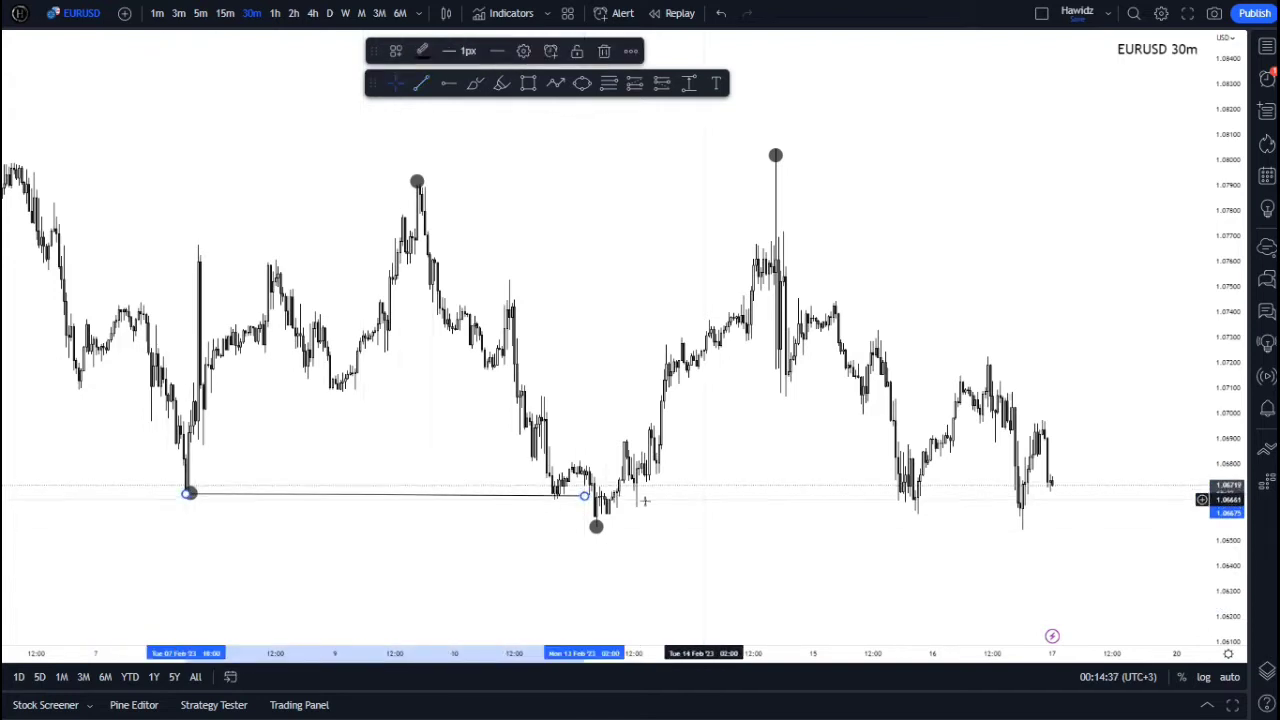
right_click(584, 495)
left_click(666, 297)
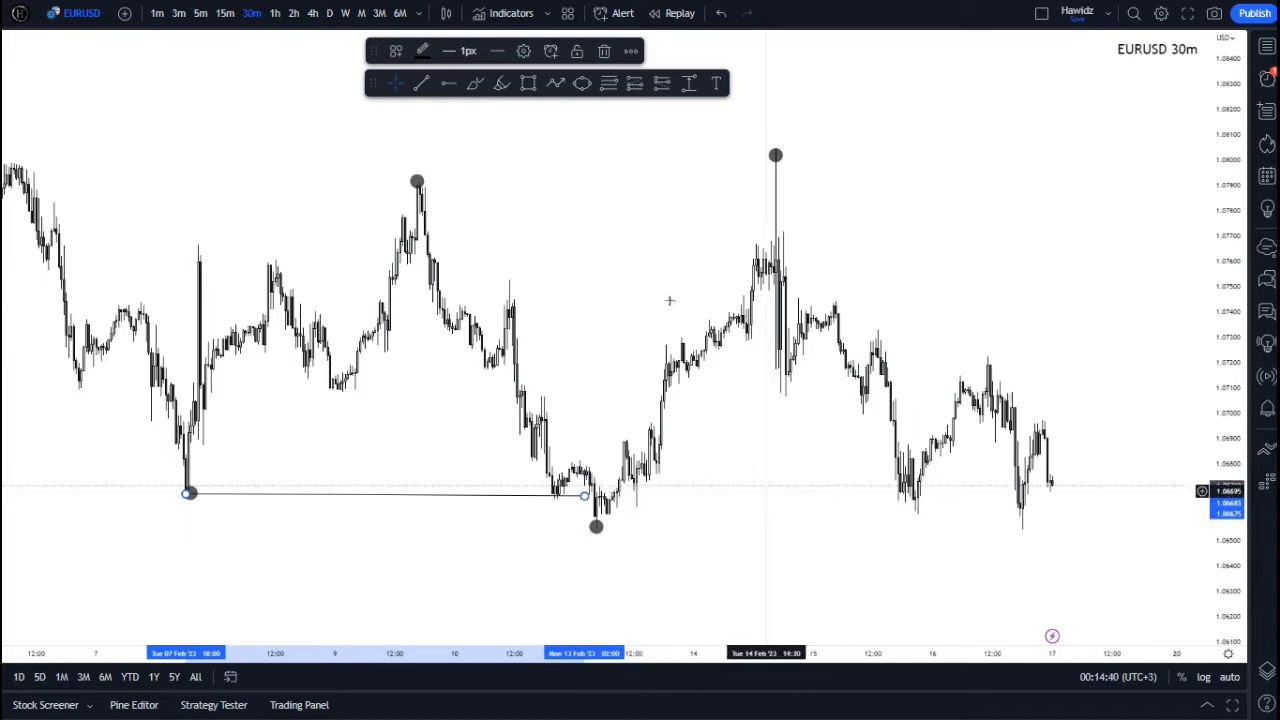
- Draw a rectangle zone from about 1.0777 to 1.0791 at the 9 February high, ending at the 14 February spike
scroll(637, 300, "down", 3)
scroll(637, 297, "up", 3)
left_click_drag(640, 436, 552, 441)
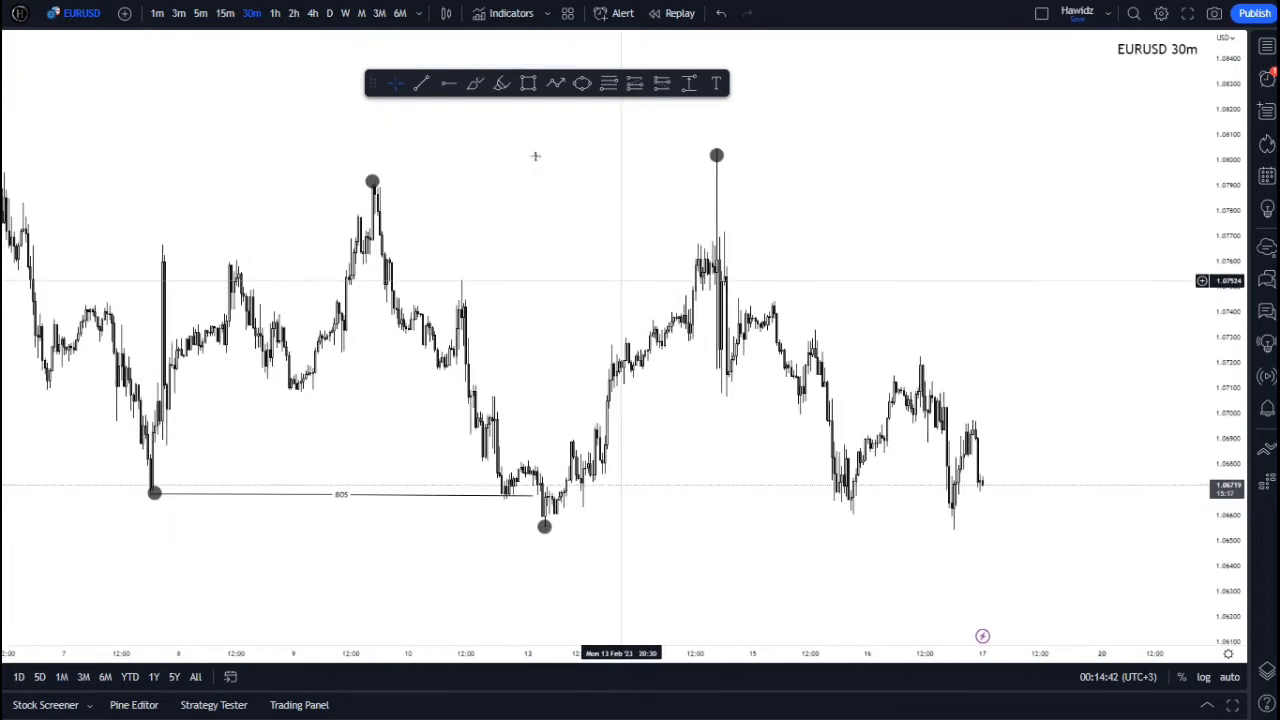
left_click(528, 83)
left_click(356, 222)
left_click(739, 187)
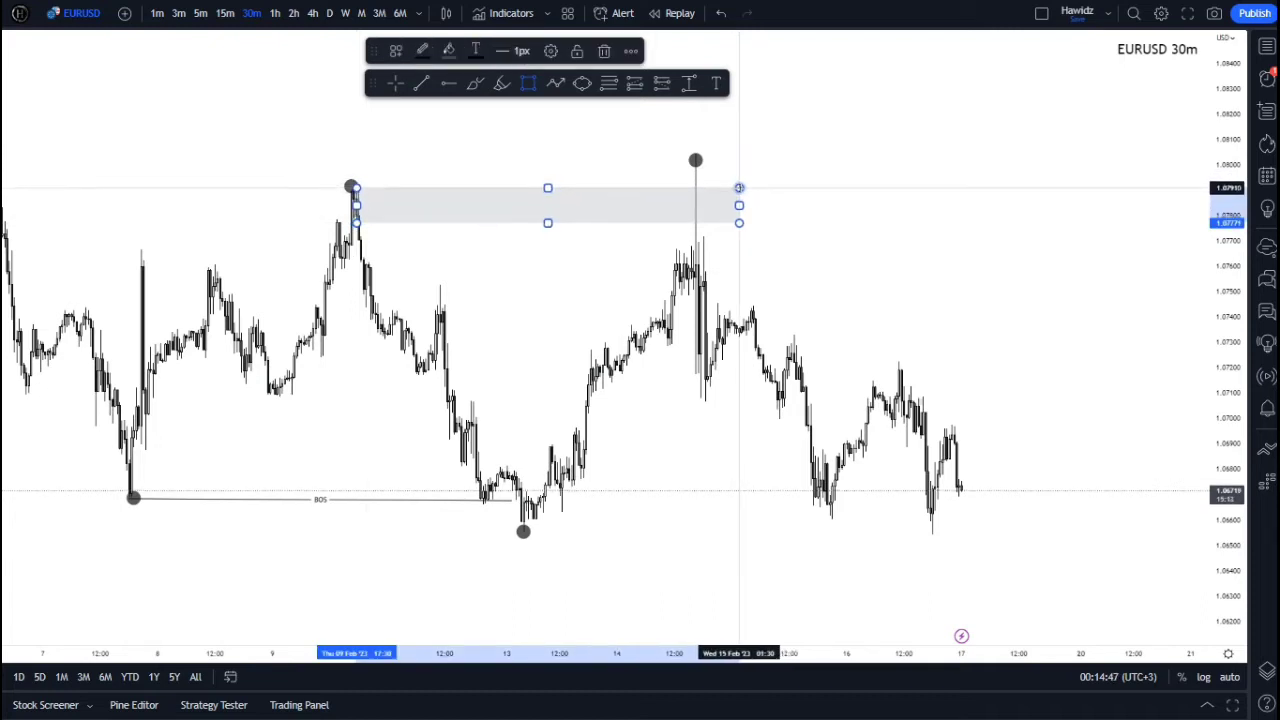
left_click_drag(722, 207, 679, 207)
left_click(755, 195)
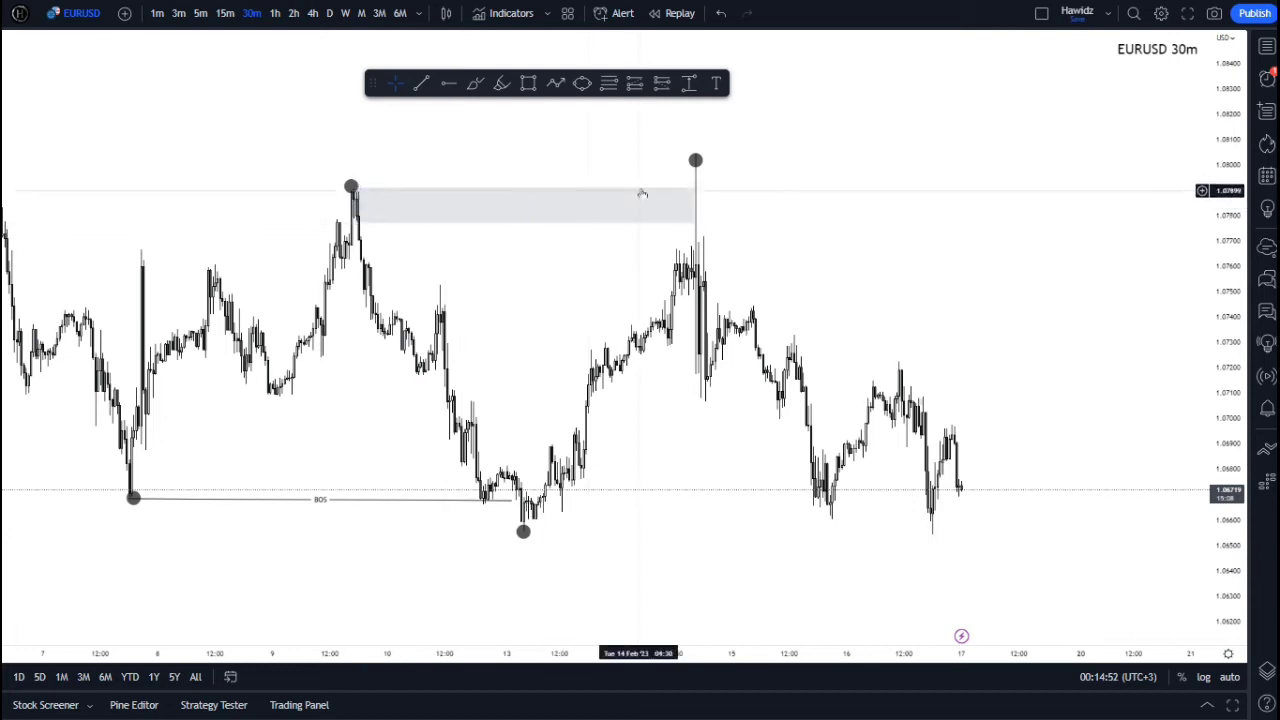
- Place a horizontal ray at the 13 February swing low, at 1.06553
scroll(828, 214, "up", 2)
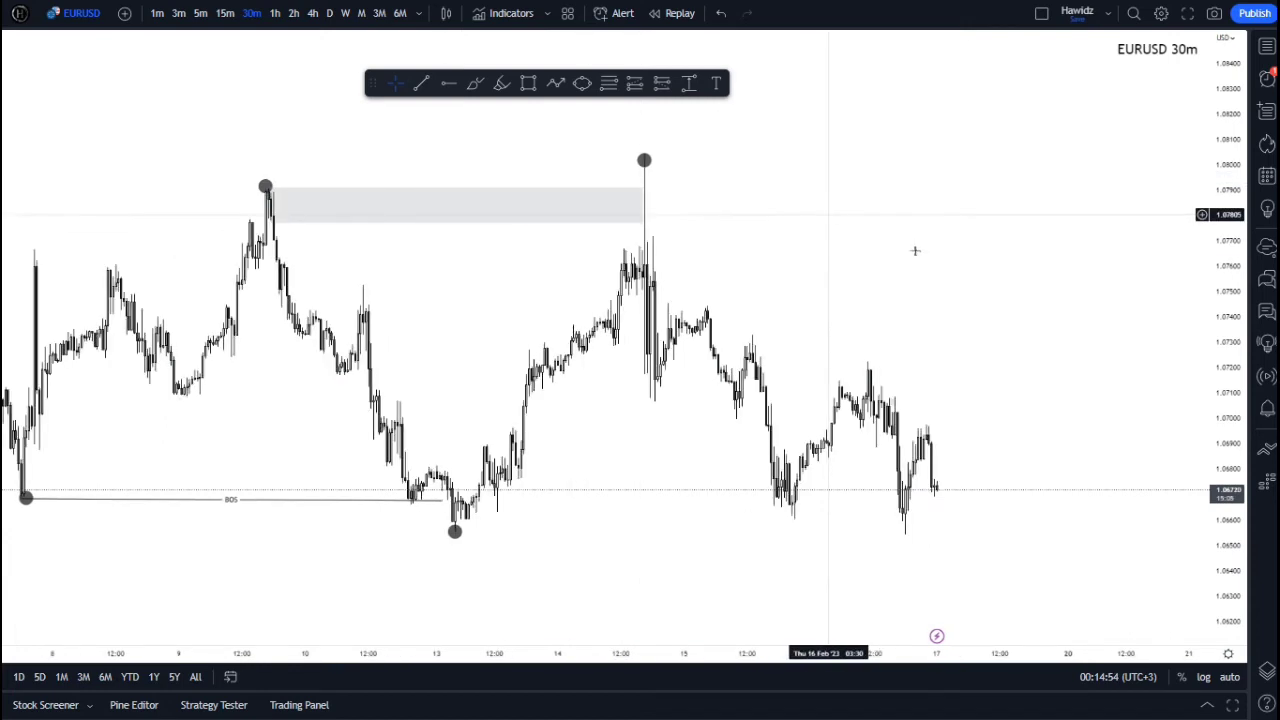
scroll(890, 254, "up", 1)
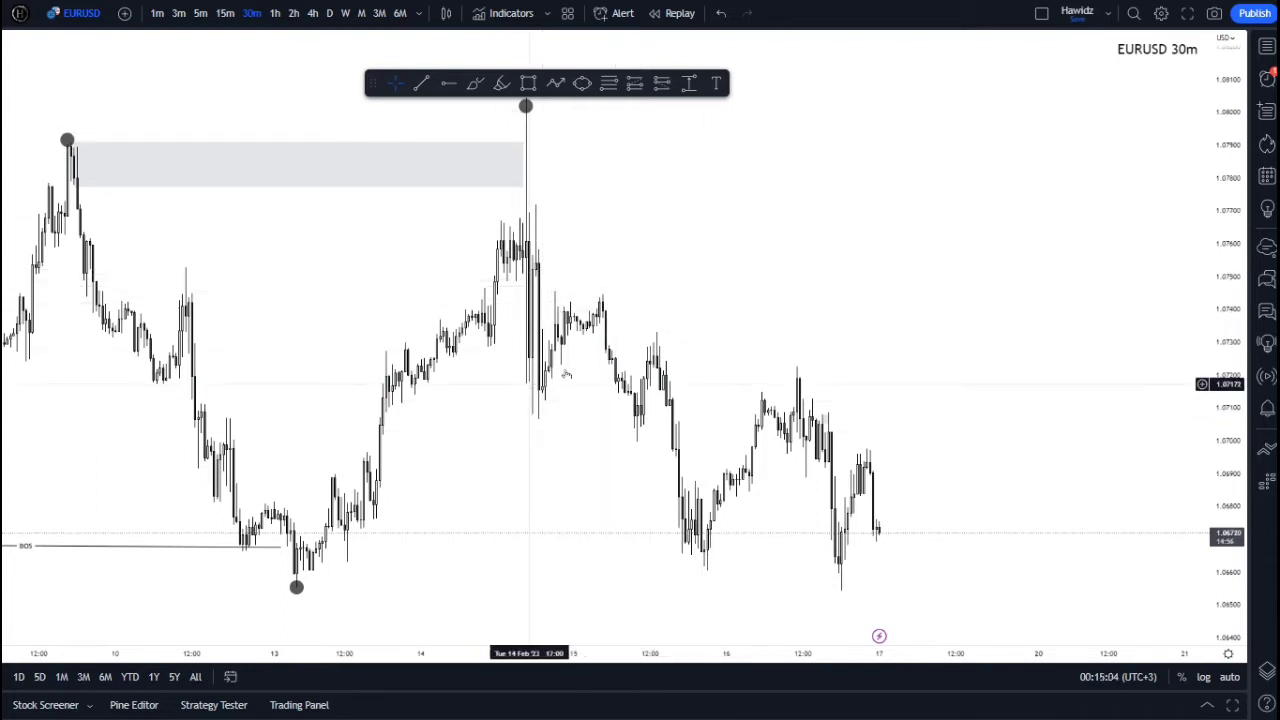
scroll(651, 251, "up", 1)
scroll(660, 309, "down", 1)
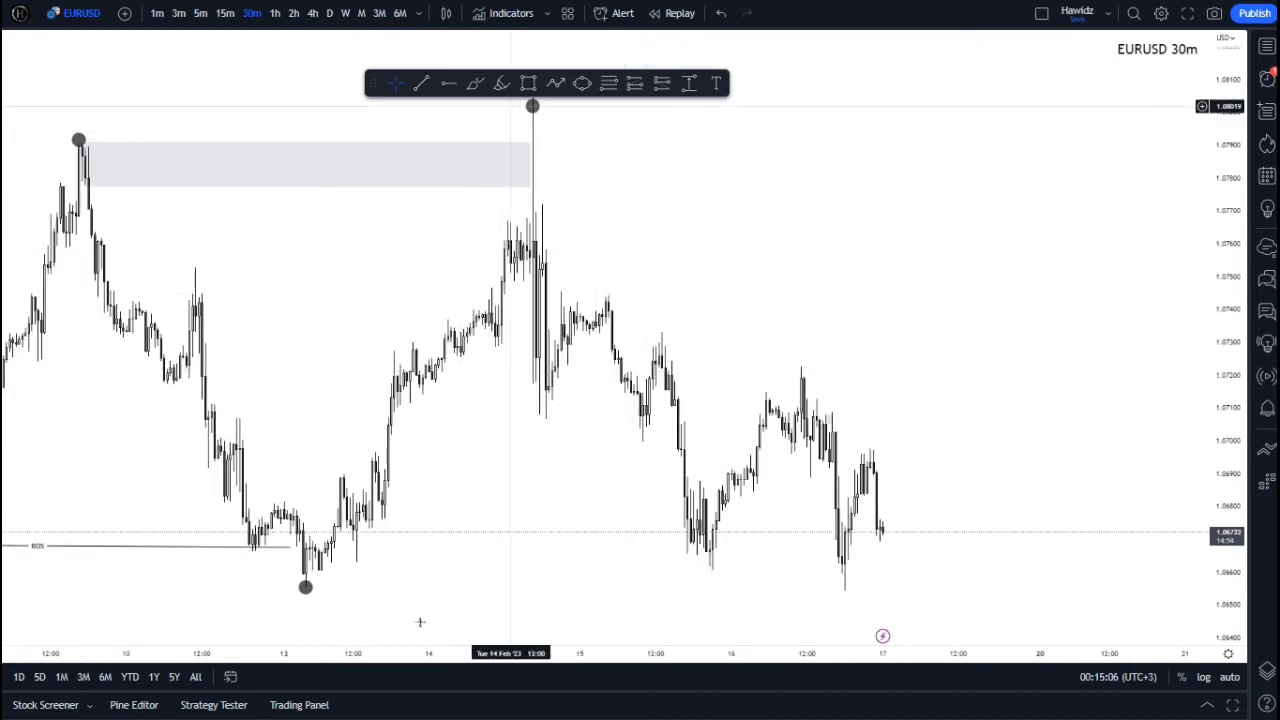
left_click(305, 587)
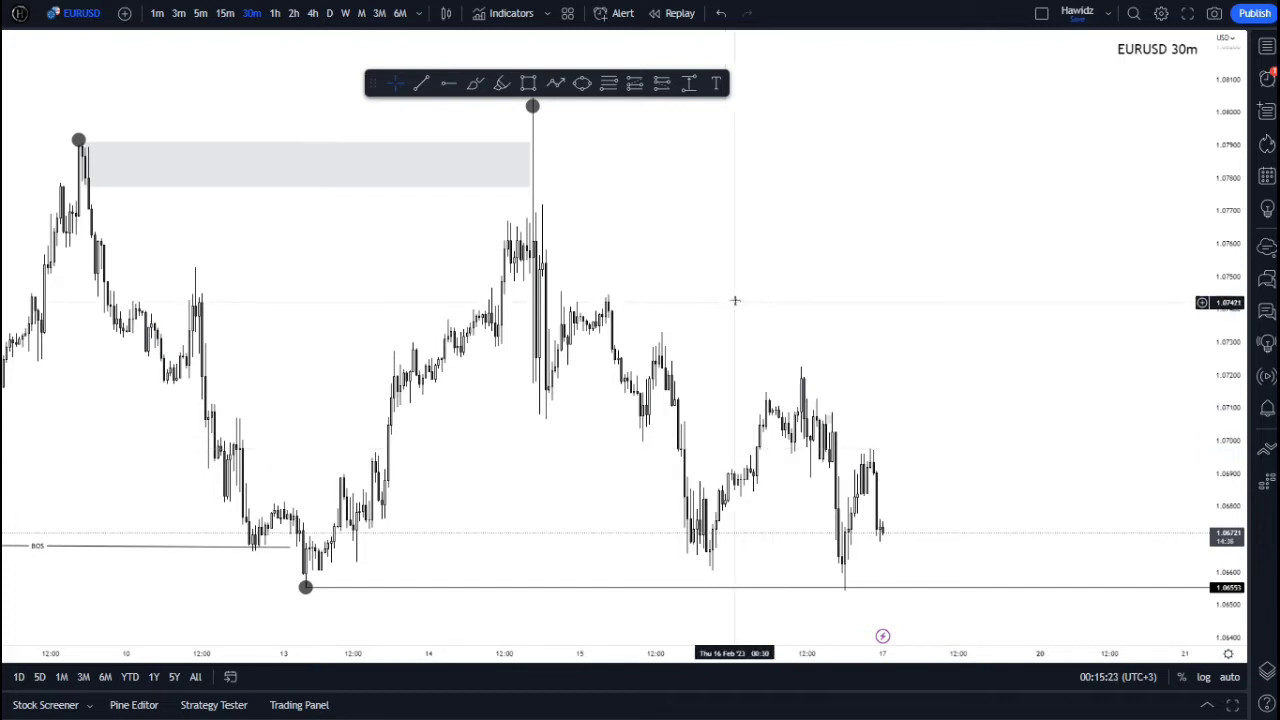
- Start bar replay from the beginning of 16 February
left_click_drag(718, 292, 709, 283)
left_click(676, 12)
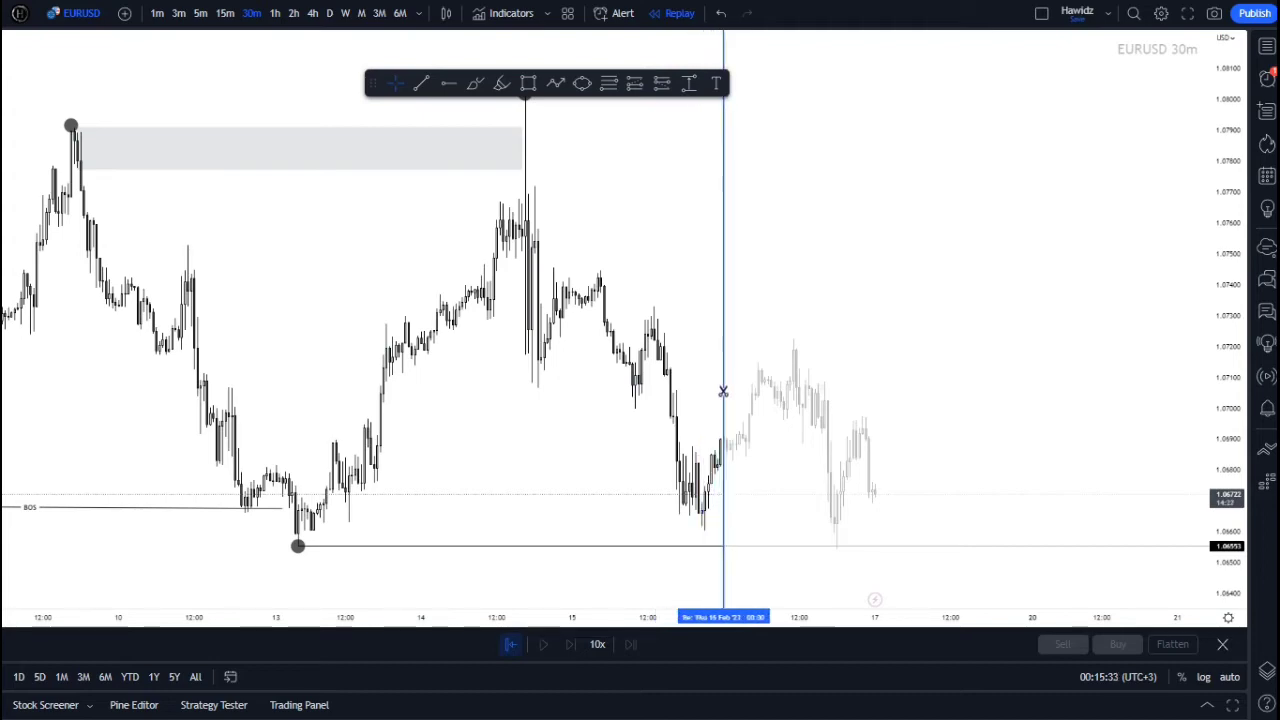
left_click(723, 391)
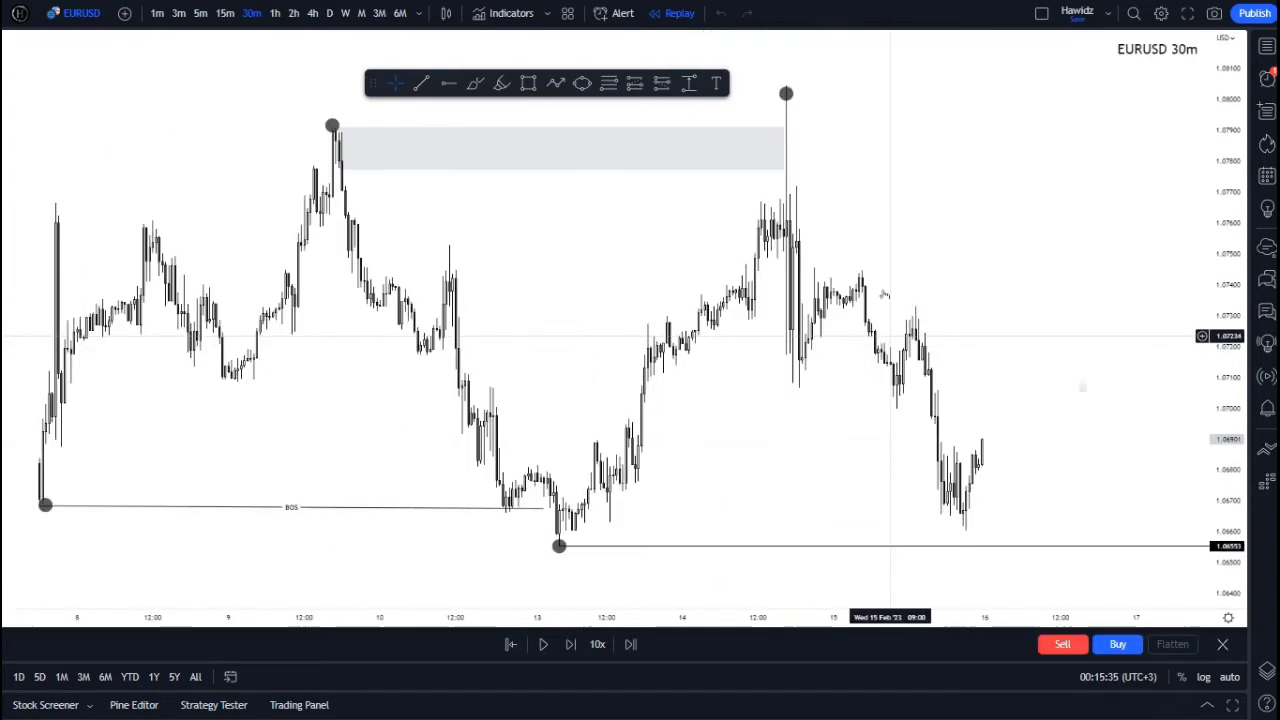
right_click(891, 336)
left_click(1105, 209)
- Draw a short trend line at about 1.0729 beneath the small low before the 14 February spike
scroll(1076, 226, "up", 3)
left_click_drag(931, 206, 754, 243)
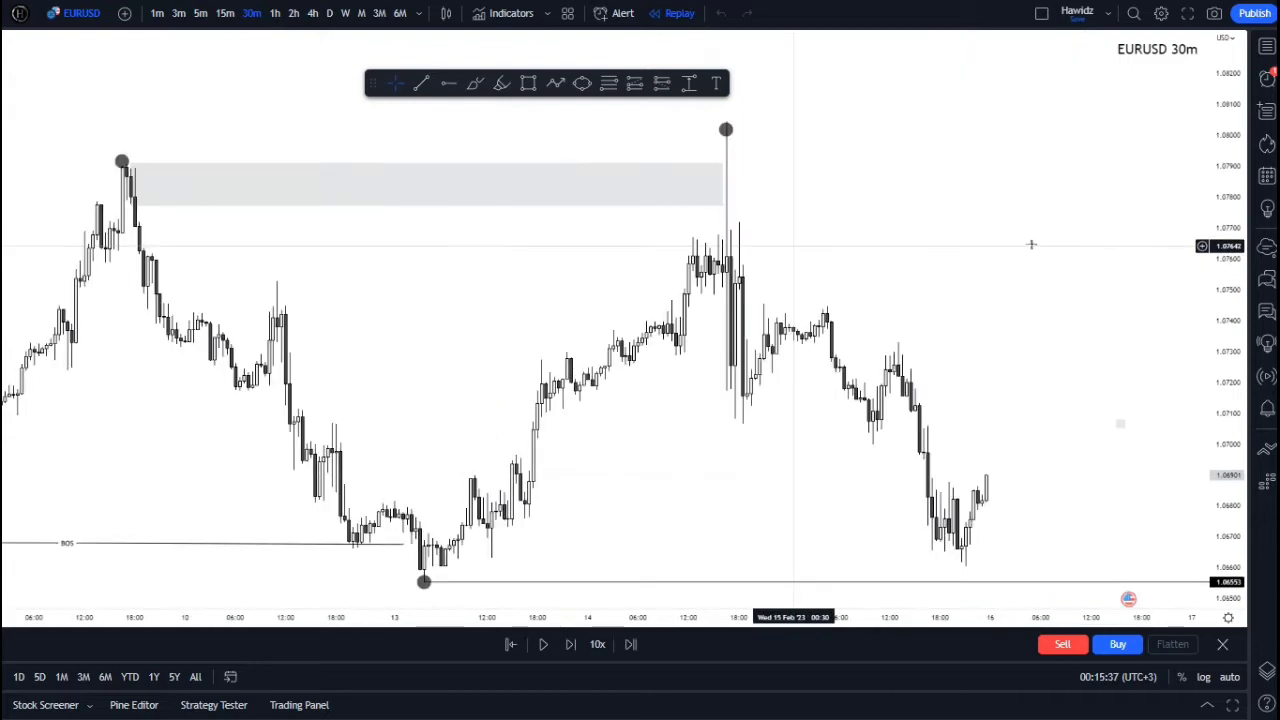
left_click_drag(1033, 244, 771, 218)
scroll(754, 326, "up", 4)
scroll(754, 326, "down", 4)
scroll(754, 326, "up", 2)
scroll(763, 314, "down", 3)
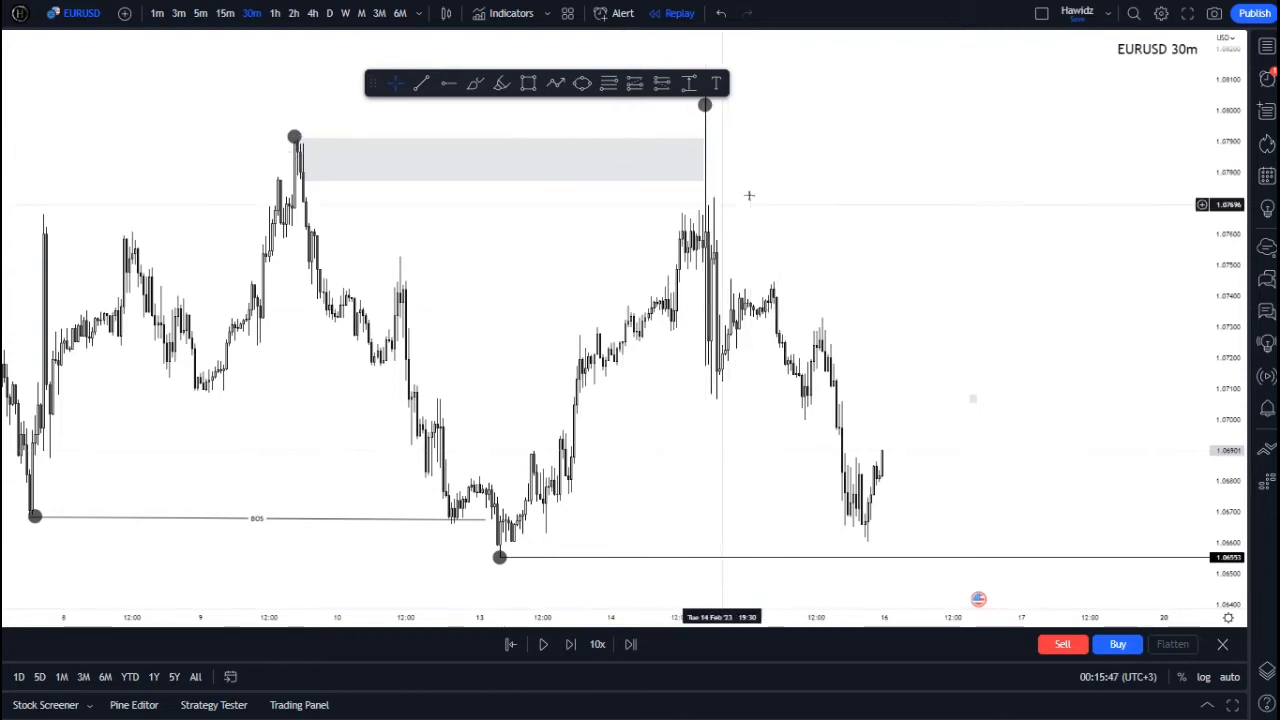
left_click(423, 83)
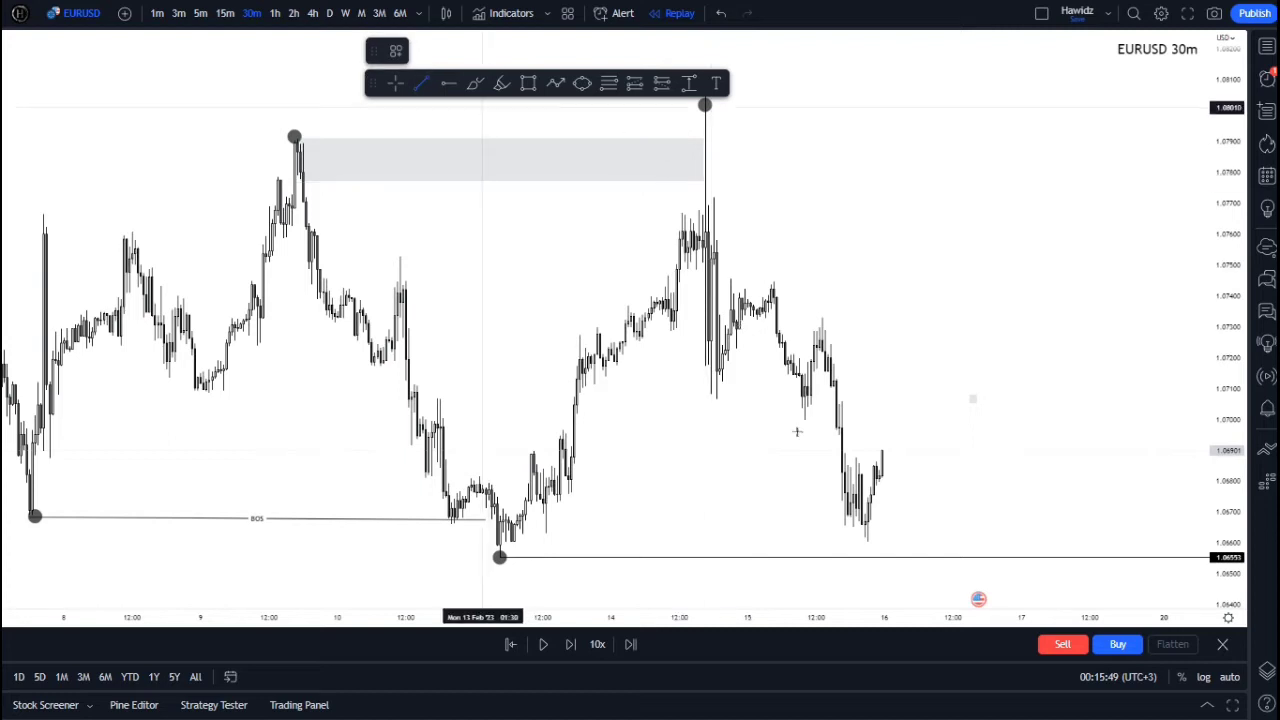
left_click(665, 327)
left_click(705, 327)
right_click(708, 327)
left_click(906, 212)
left_click(686, 328)
left_click_drag(687, 335, 691, 332)
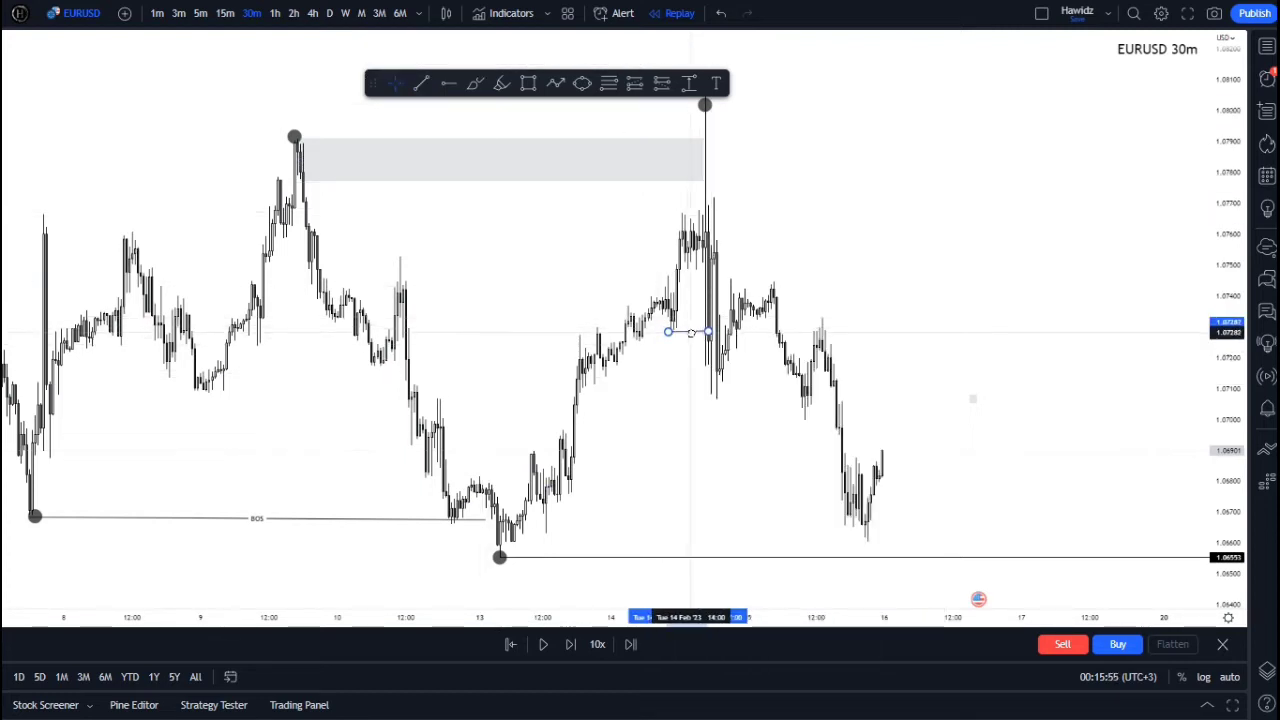
left_click(892, 163)
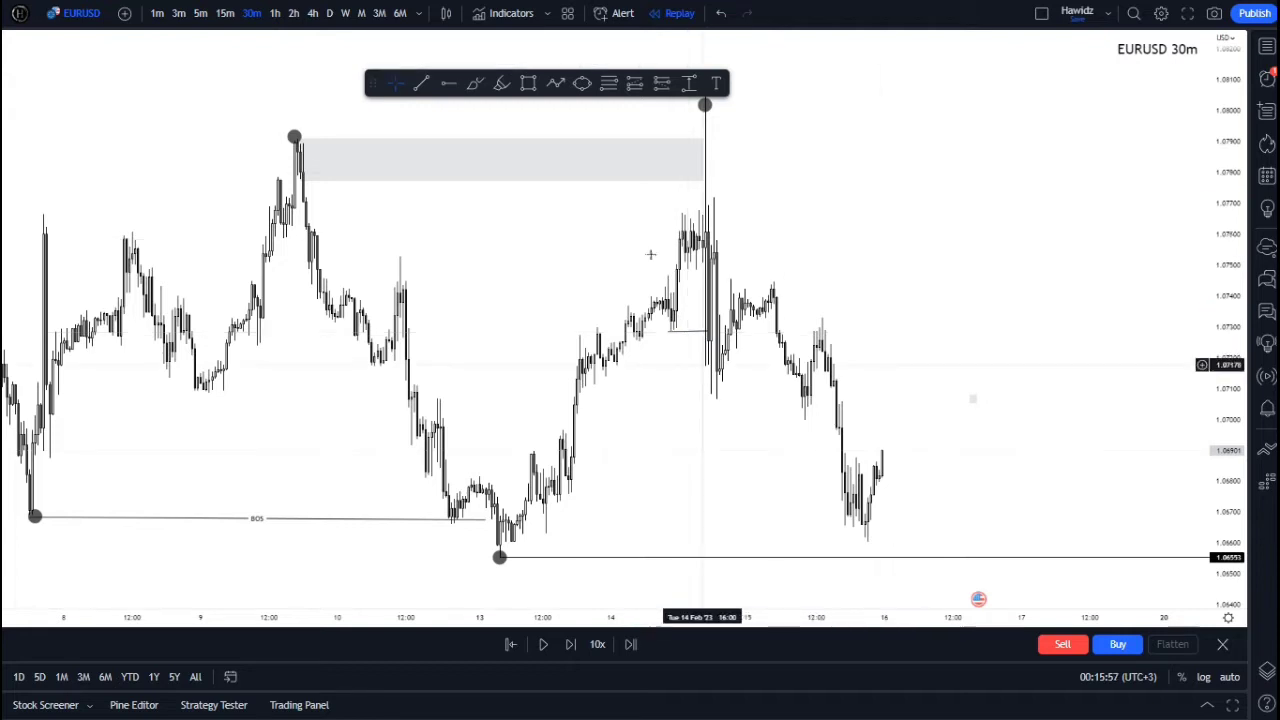
- Draw a trend line from the 14 February 18:30 low to the 15 February 09:30 candle and apply the BOS template
left_click(925, 561)
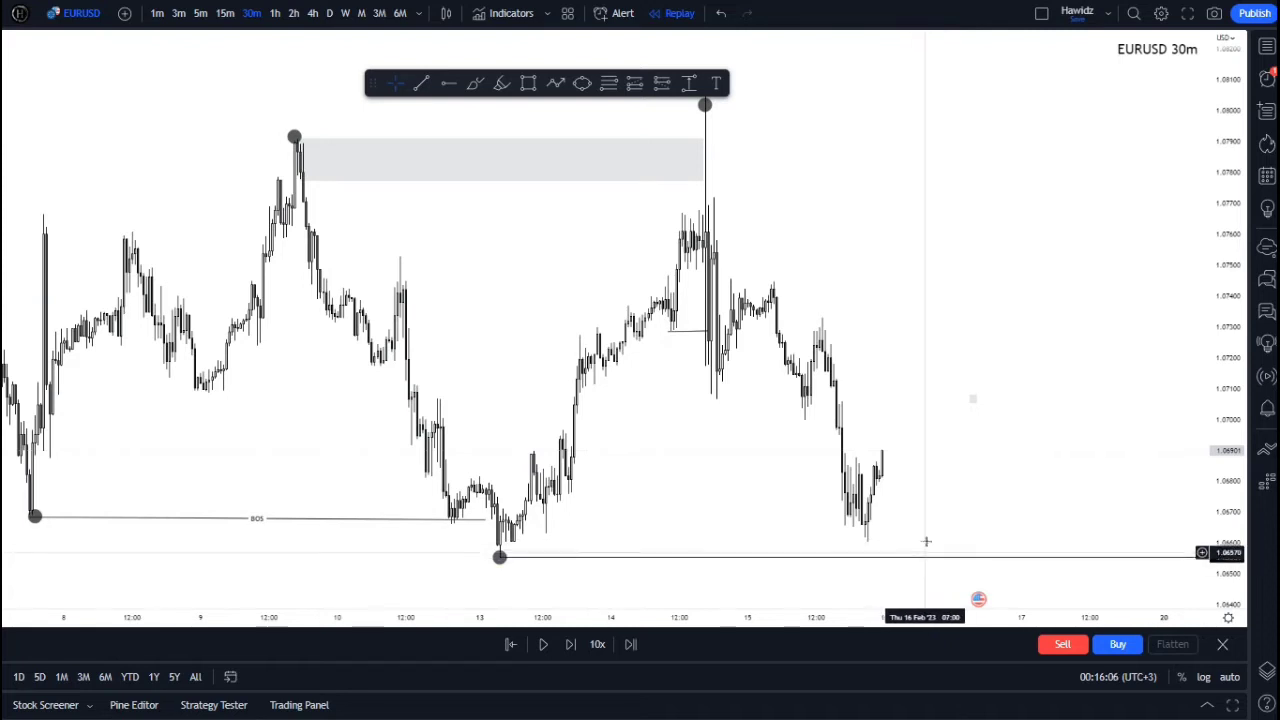
scroll(902, 440, "up", 6)
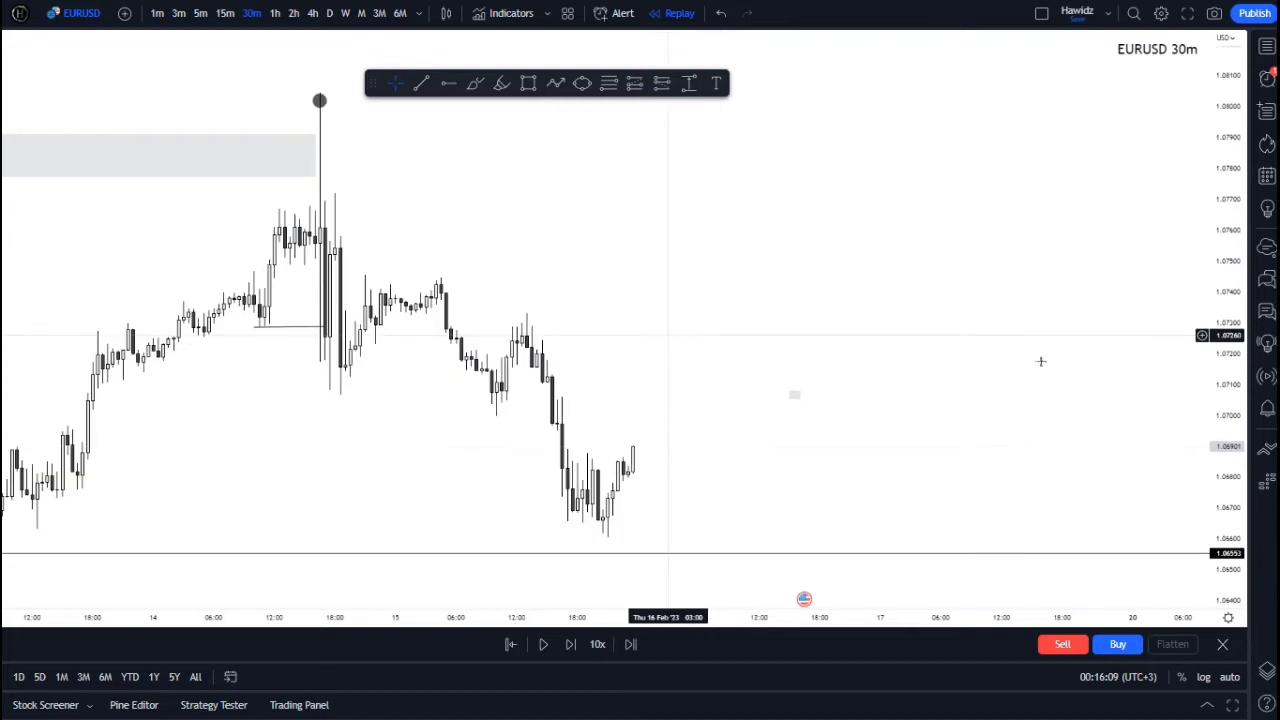
left_click_drag(1040, 361, 1067, 336)
left_click_drag(1239, 368, 1200, 254)
mouse_move(1029, 336)
left_mouse_down()
mouse_move(1023, 277)
mouse_move(1037, 312)
left_mouse_up()
left_click(419, 87)
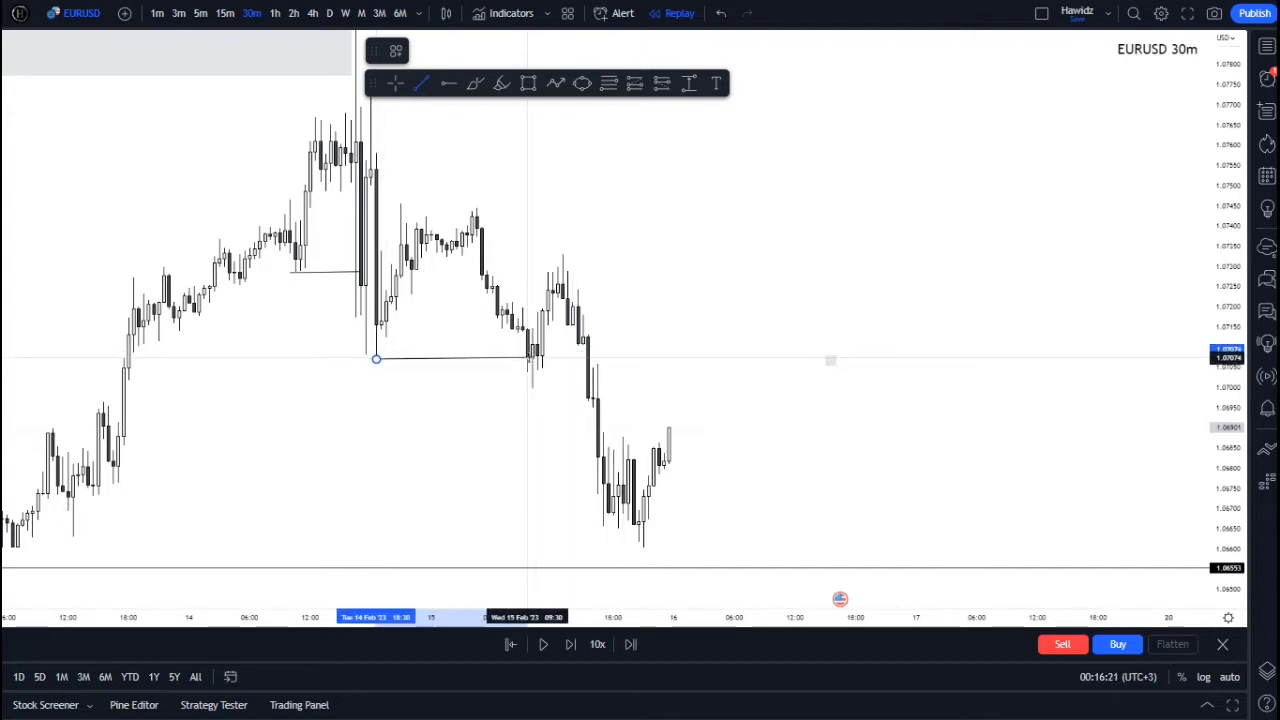
left_click(527, 358)
right_click(527, 360)
mouse_move(593, 386)
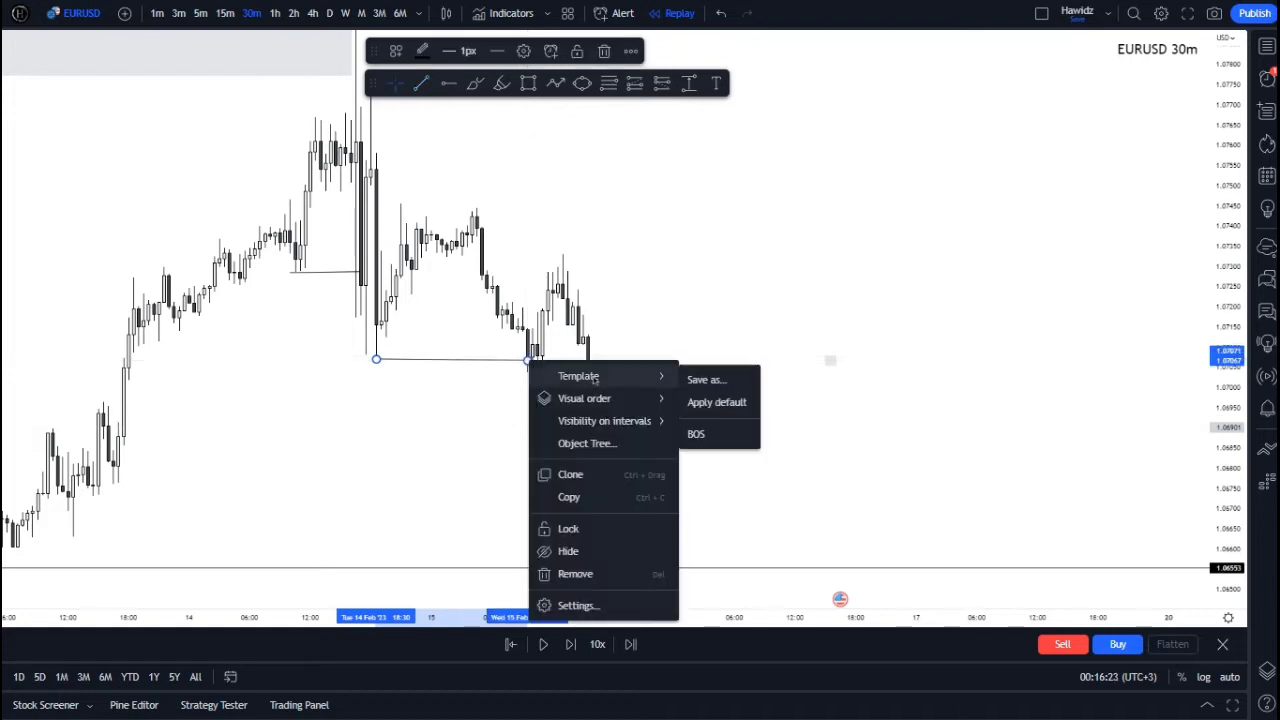
left_click(695, 432)
left_click(598, 350)
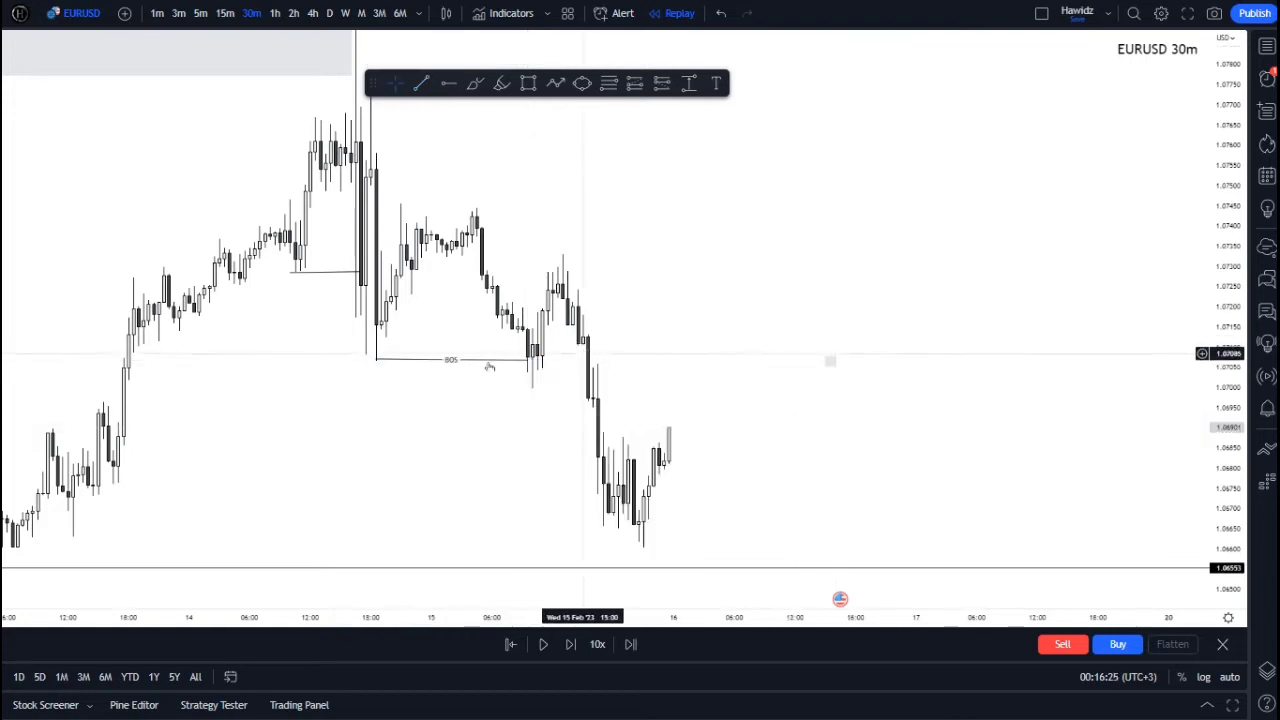
- Adjust both endpoints of the new BOS line so it runs level just beneath the 14 February low
left_click_drag(374, 358, 376, 367)
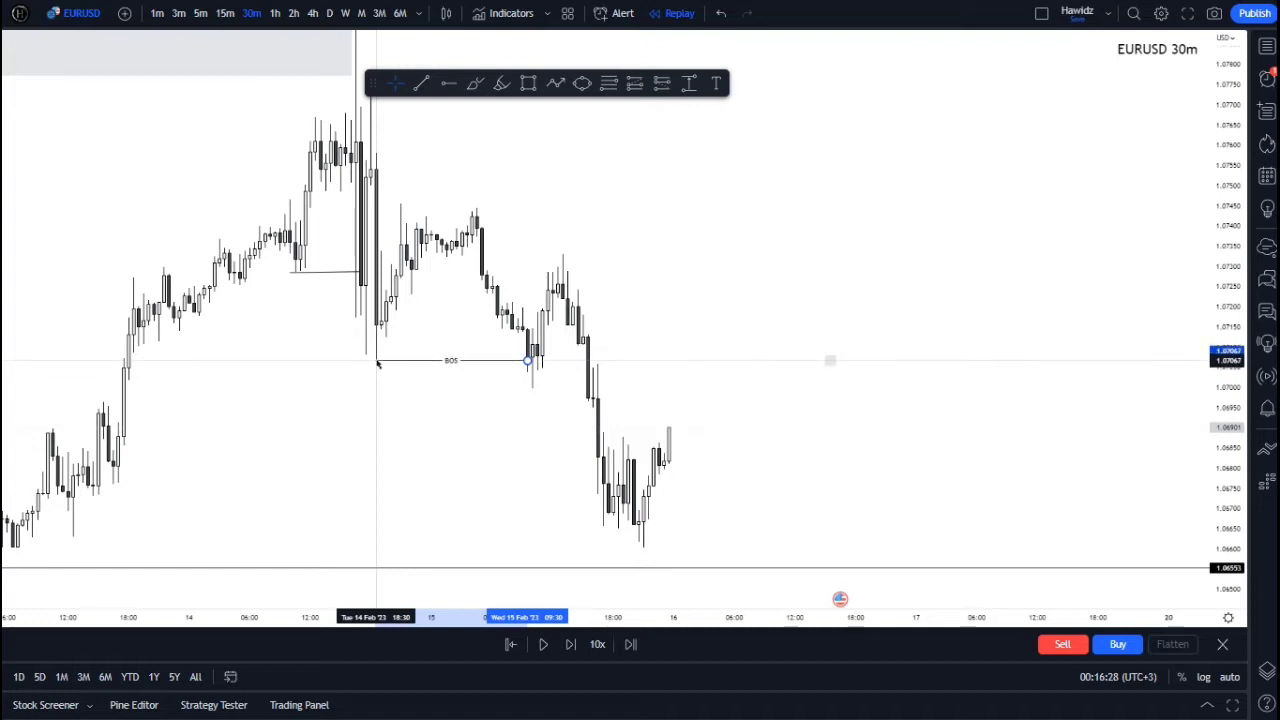
left_click(457, 328)
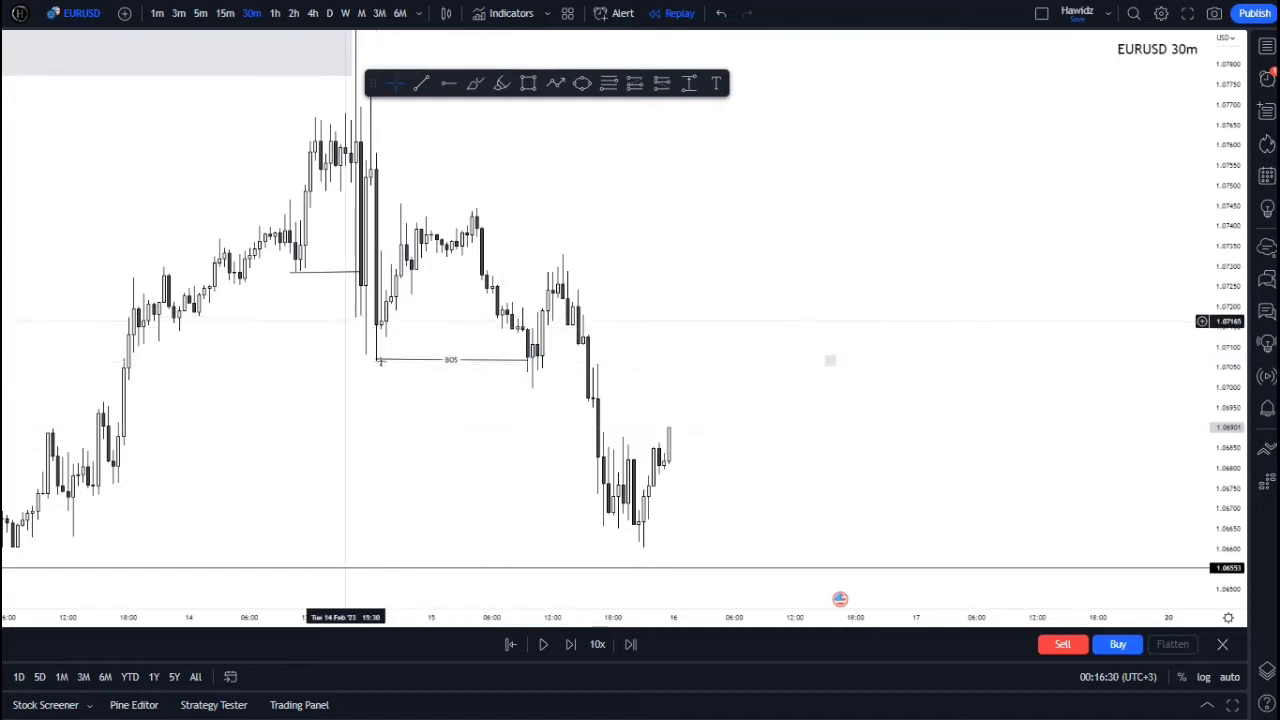
left_click_drag(378, 363, 378, 370)
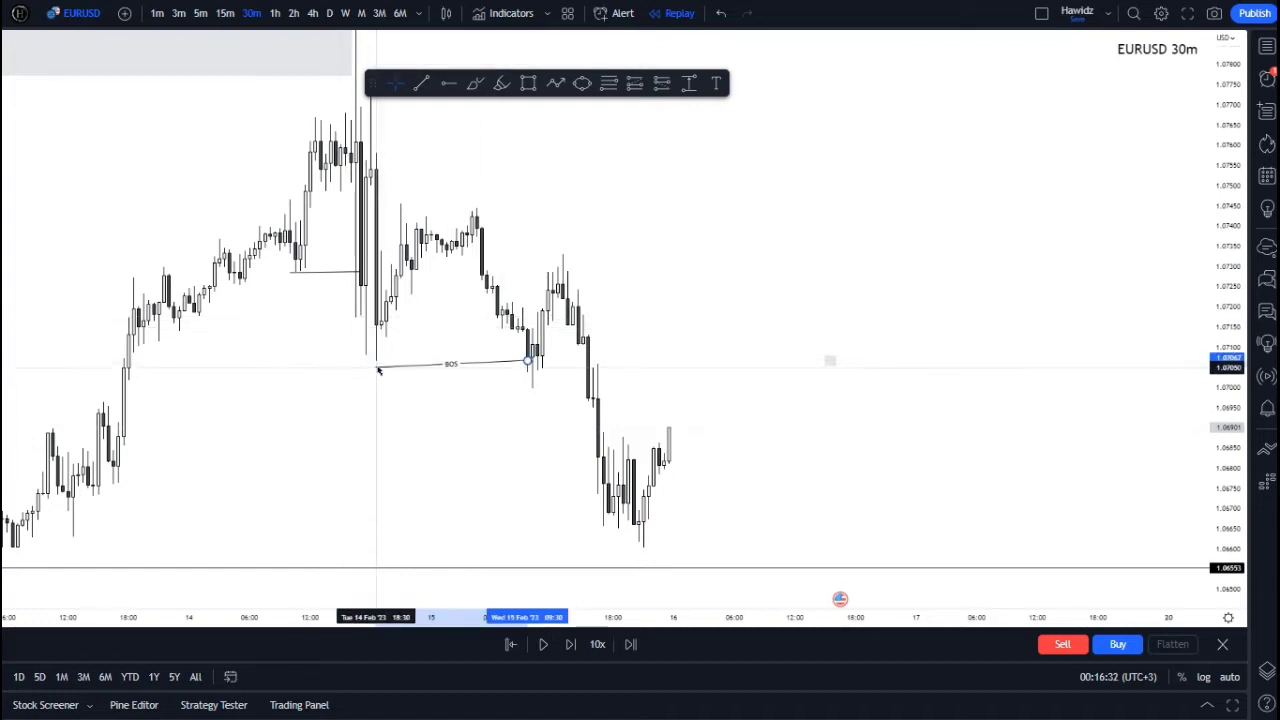
left_click(406, 323)
left_click_drag(530, 362, 530, 362)
left_click(502, 323)
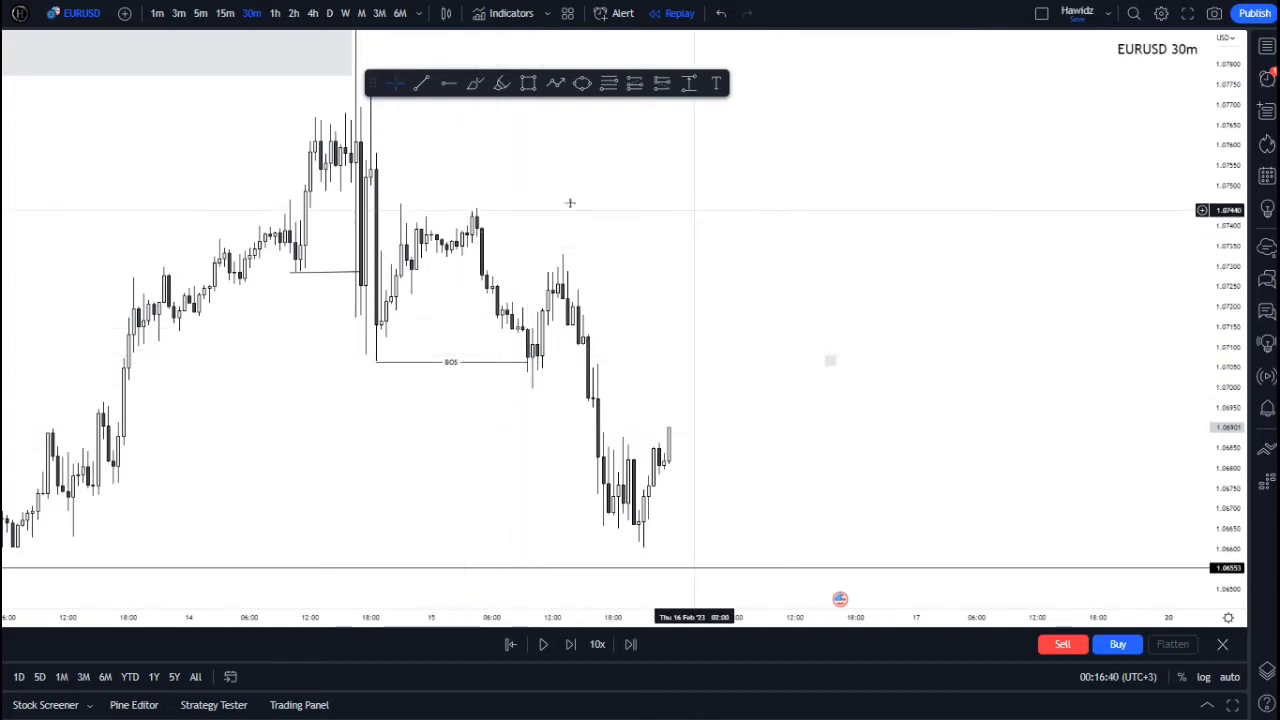
- Brush circles around the 15 February low and the following high, and add arrows and level strokes tracing the move down
left_click(424, 86)
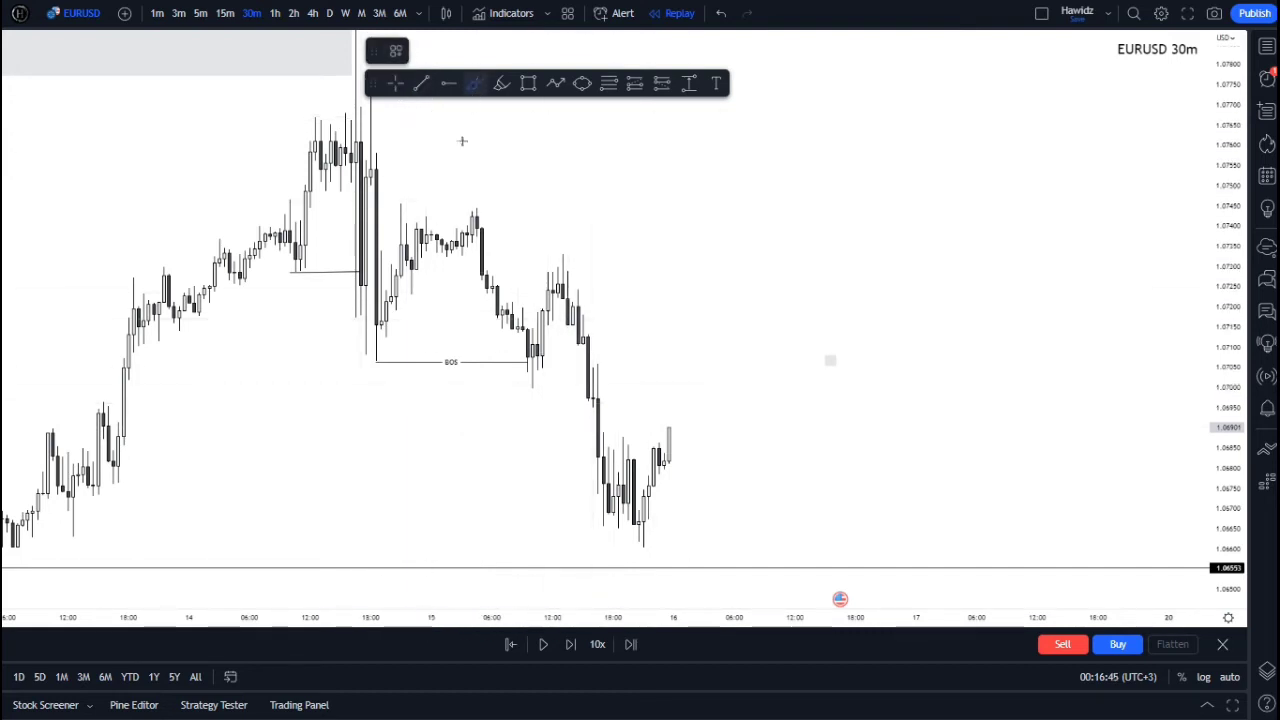
mouse_move(530, 366)
left_mouse_down()
mouse_move(516, 392)
mouse_move(548, 368)
left_mouse_up()
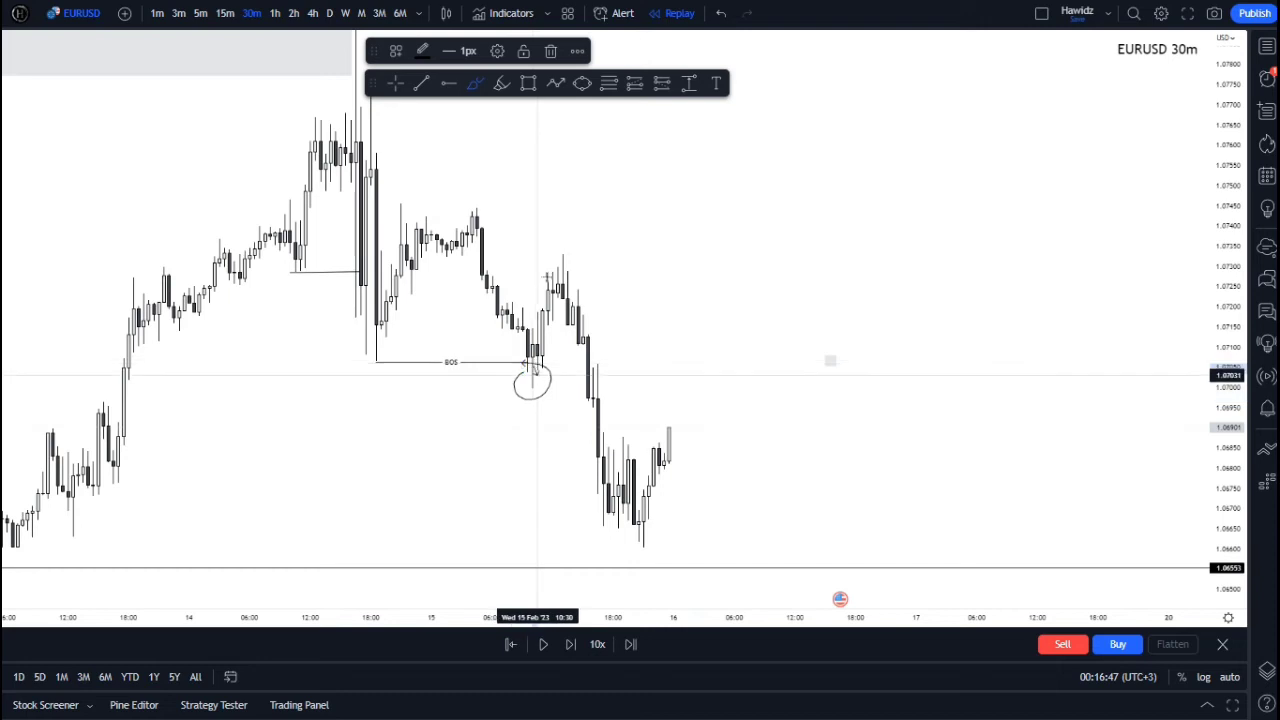
mouse_move(562, 236)
left_mouse_down()
mouse_move(575, 270)
mouse_move(567, 233)
left_mouse_up()
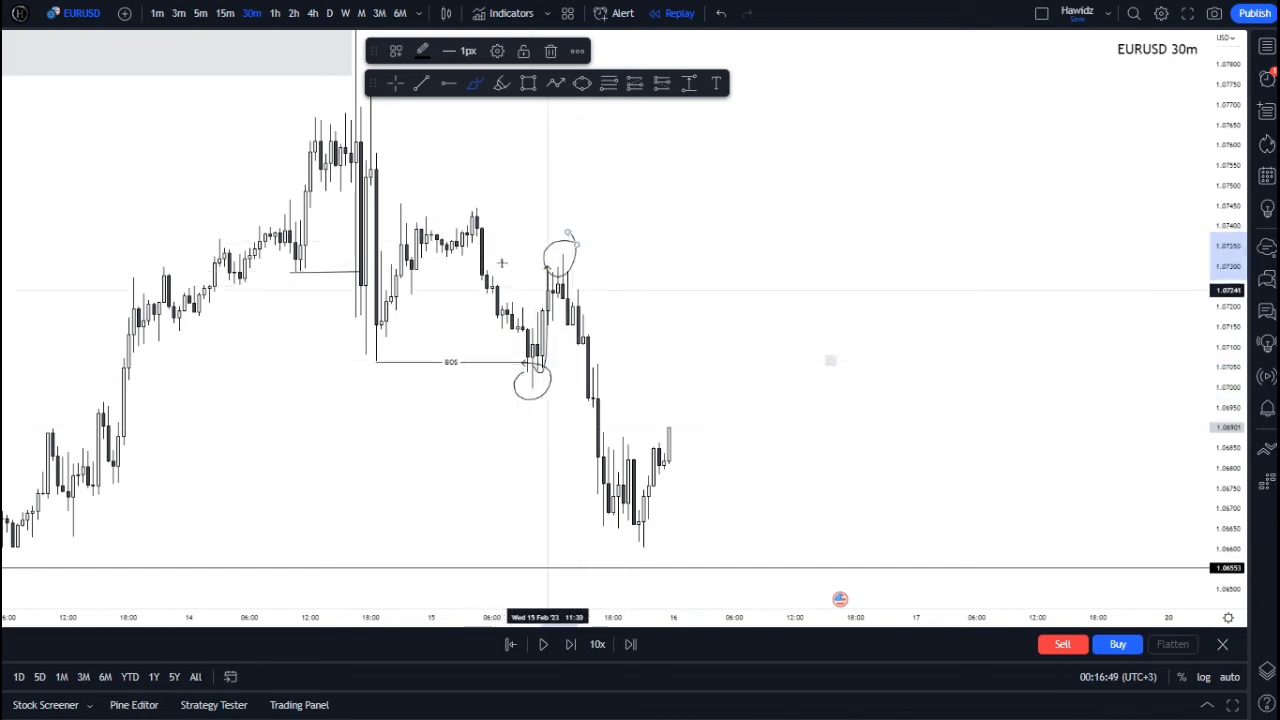
left_click_drag(447, 255, 537, 252)
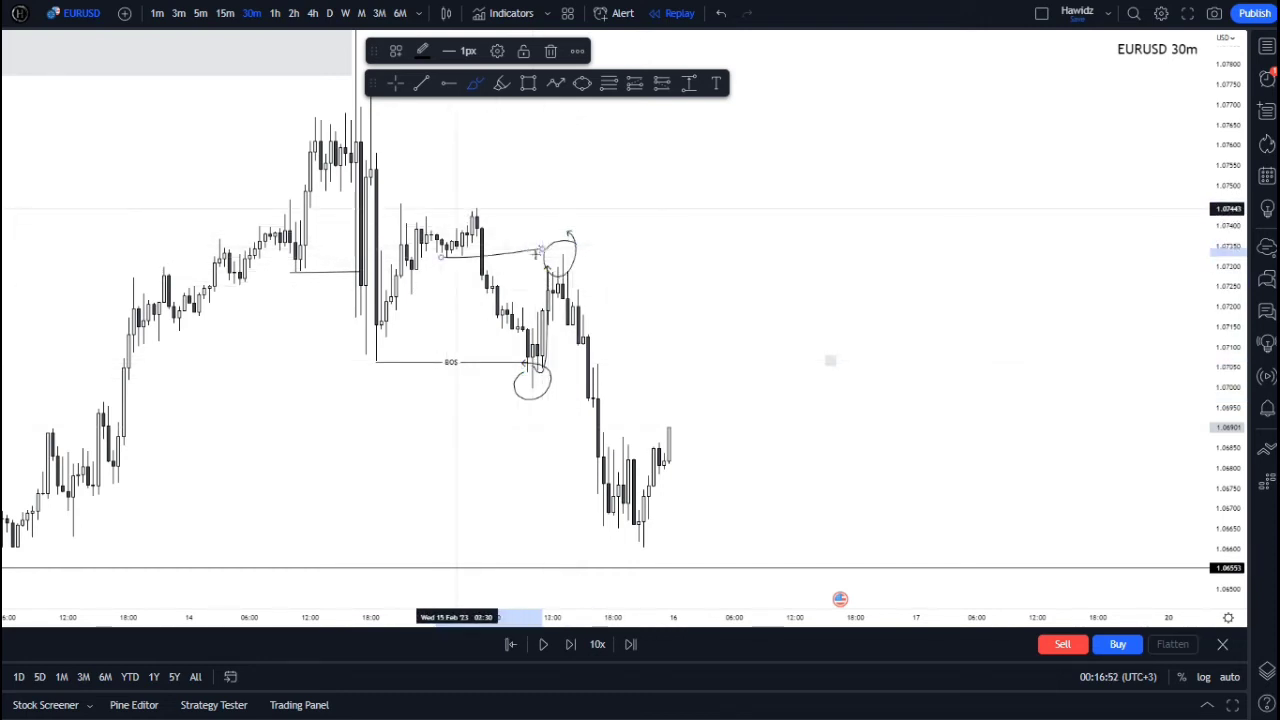
mouse_move(462, 205)
left_mouse_down()
mouse_move(527, 201)
mouse_move(588, 225)
mouse_move(603, 340)
left_mouse_up()
left_click_drag(525, 395, 591, 395)
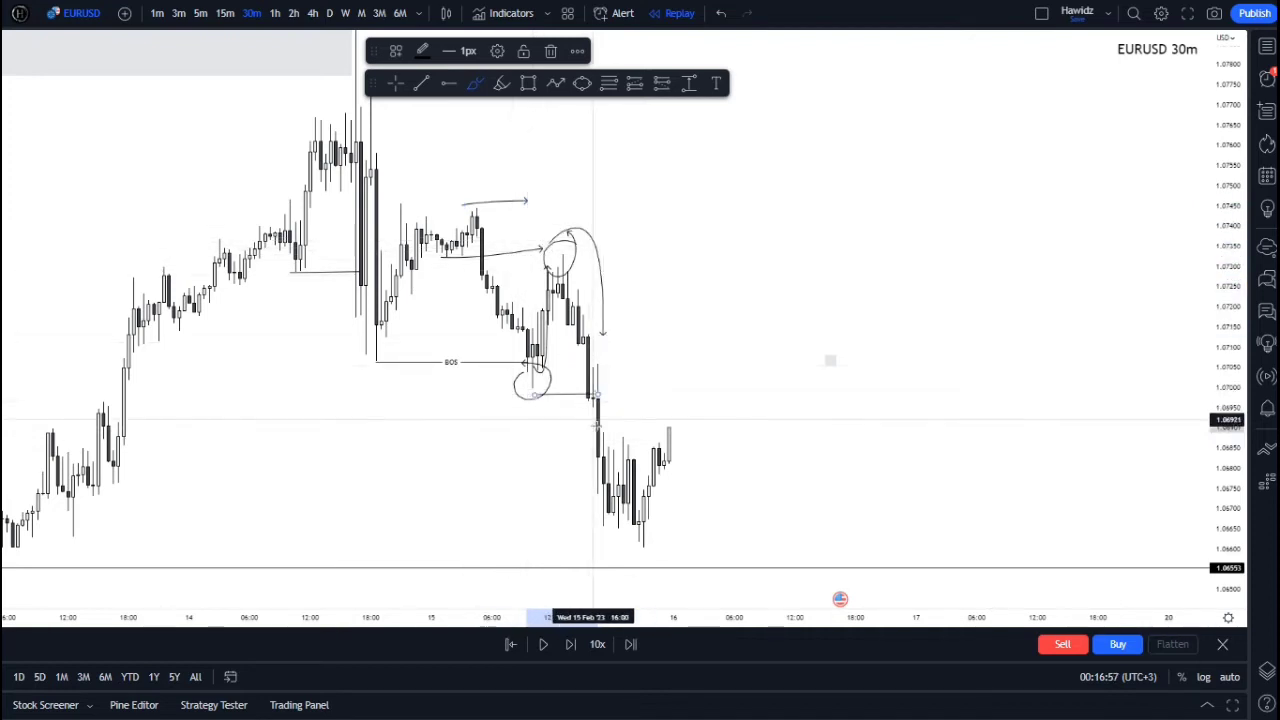
- Undo the brush sketches around the 15 February swings
key("ctrl+z")
key("ctrl+z")
key("ctrl+z")
key("ctrl+z")
key("ctrl+z")
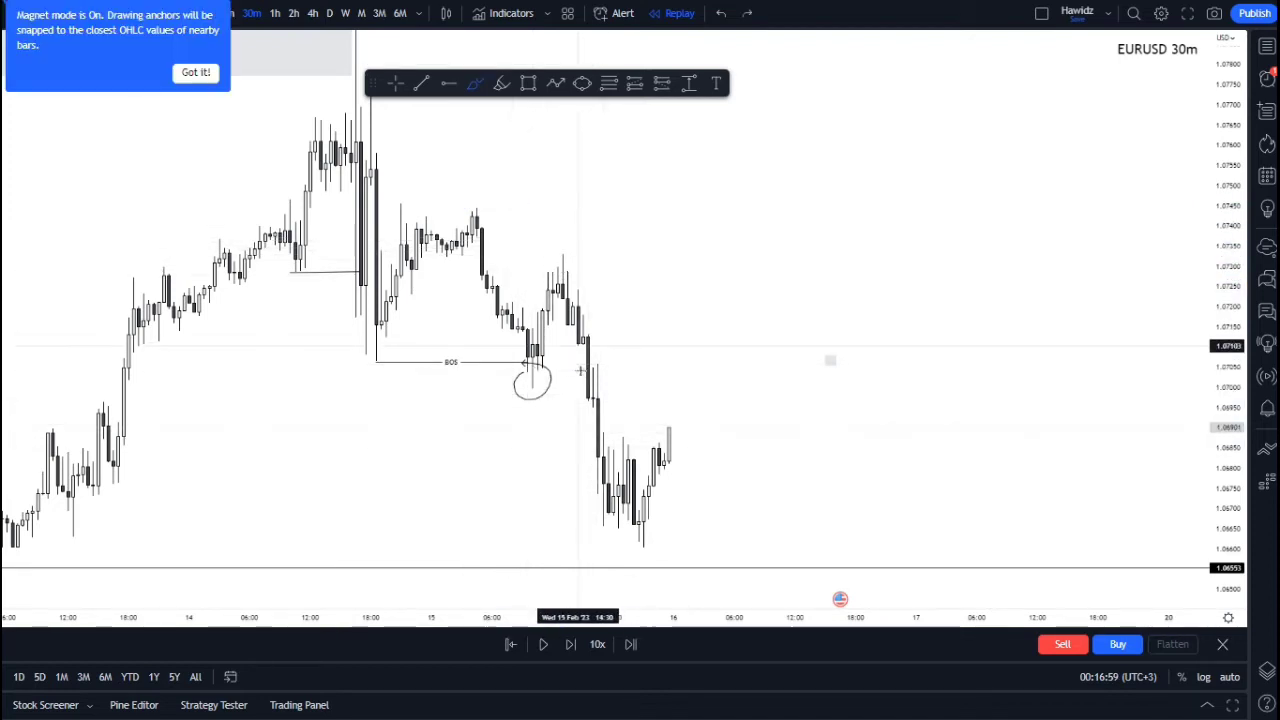
- Draw a level trend line at 1.07001 from the 15 February morning low to the 15:30 candle and apply the BOS template
left_click(421, 83)
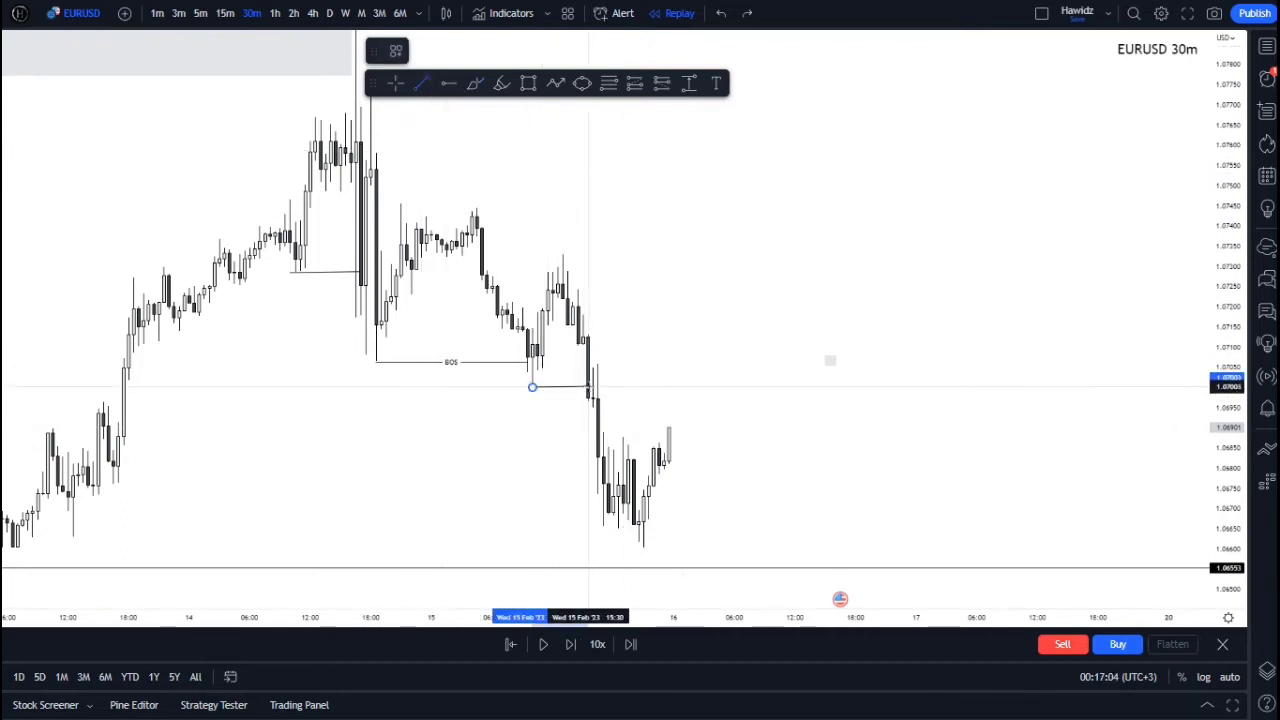
left_click(590, 387)
right_click(590, 388)
mouse_move(668, 410)
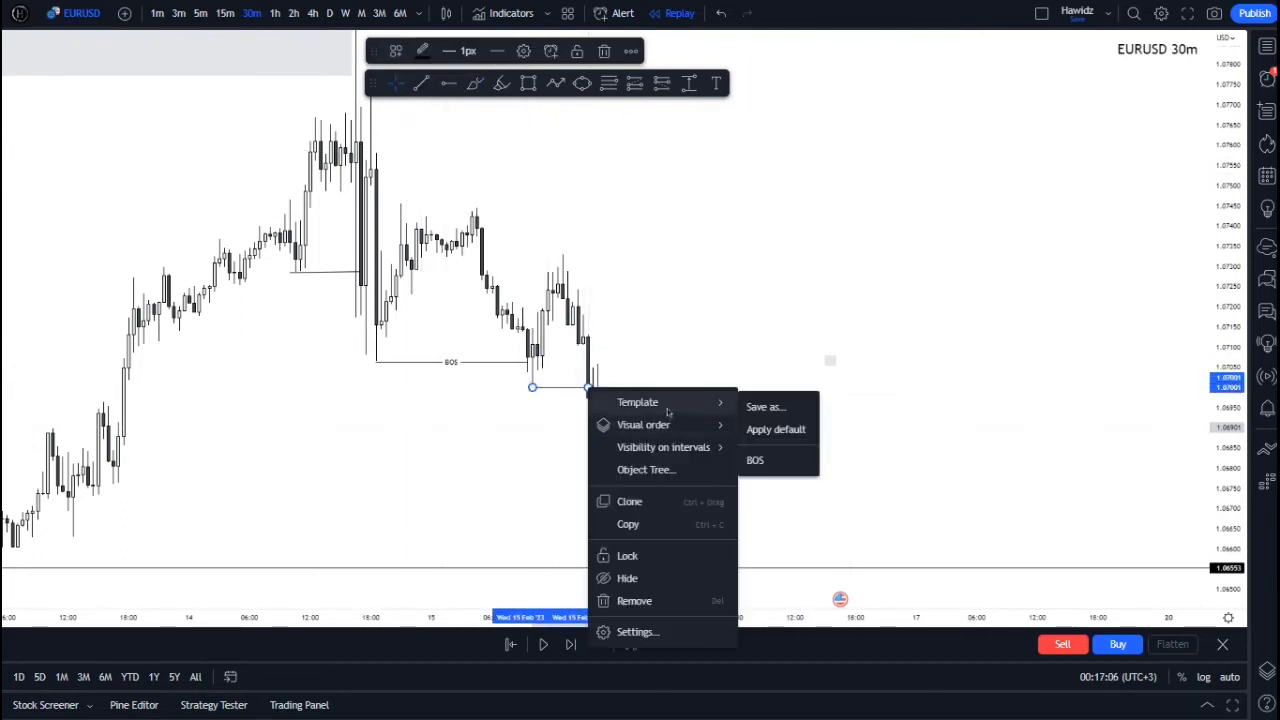
left_click(755, 461)
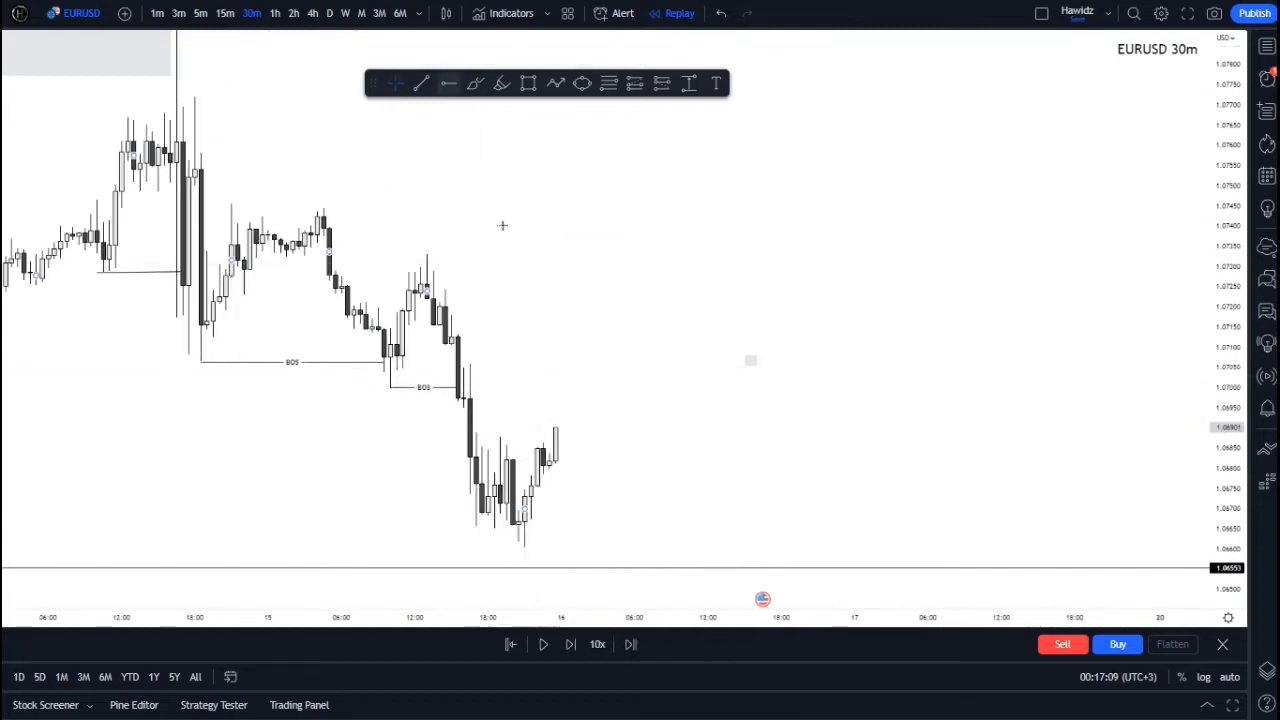
- Mark the 15 February 13:00 swing high and the evening swing low with highlighter dots
left_click(529, 85)
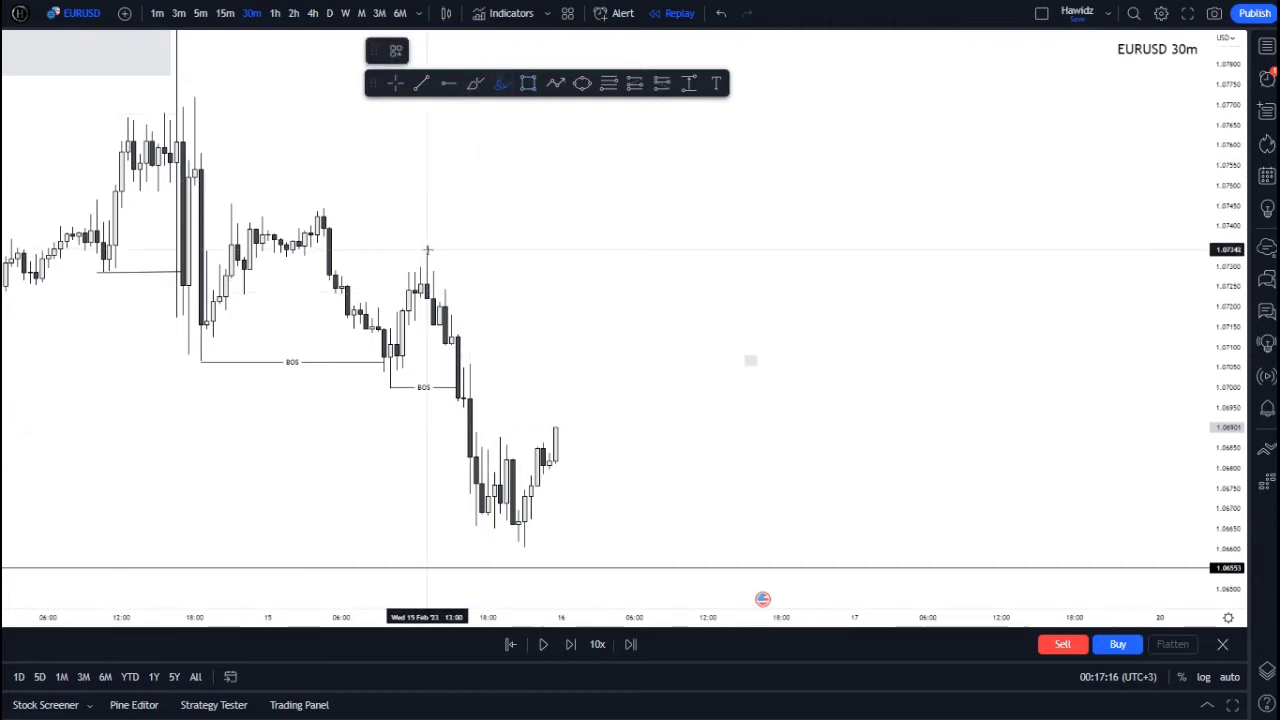
left_click_drag(426, 254, 524, 547)
key("Escape")
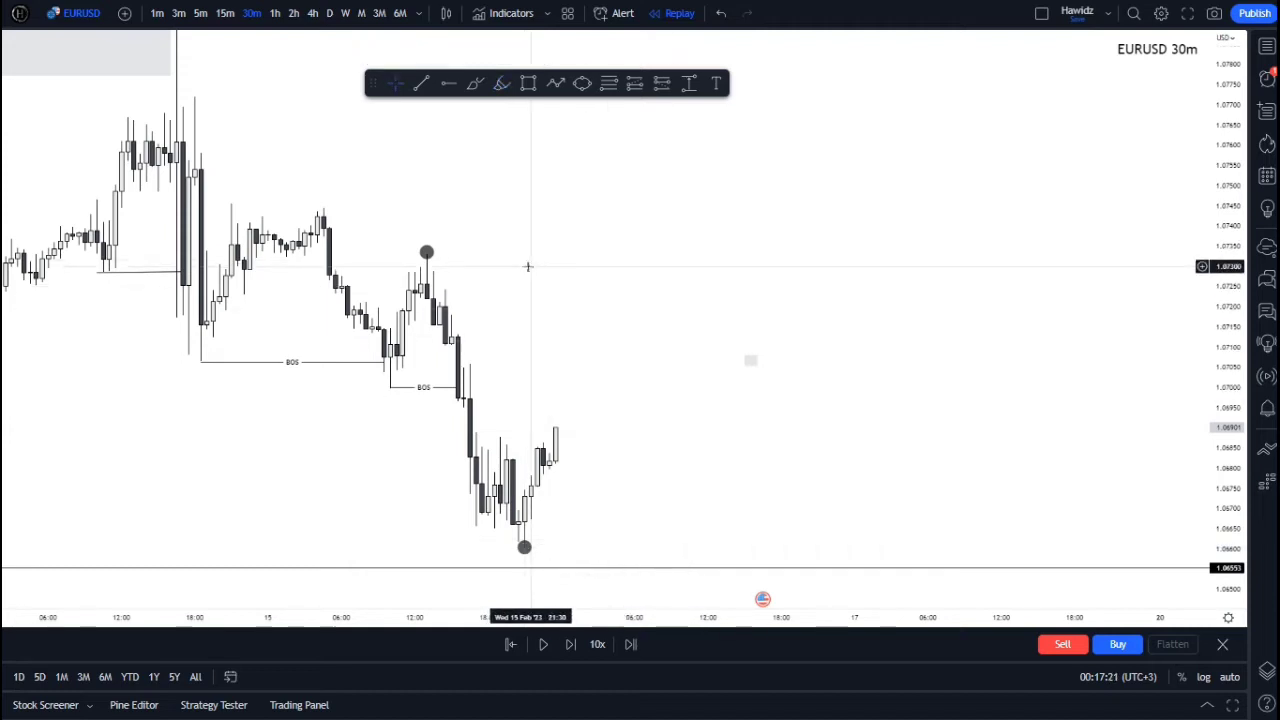
- Switch the EURUSD chart to the 15-minute timeframe
scroll(514, 311, "up", 2)
scroll(669, 374, "down", 2)
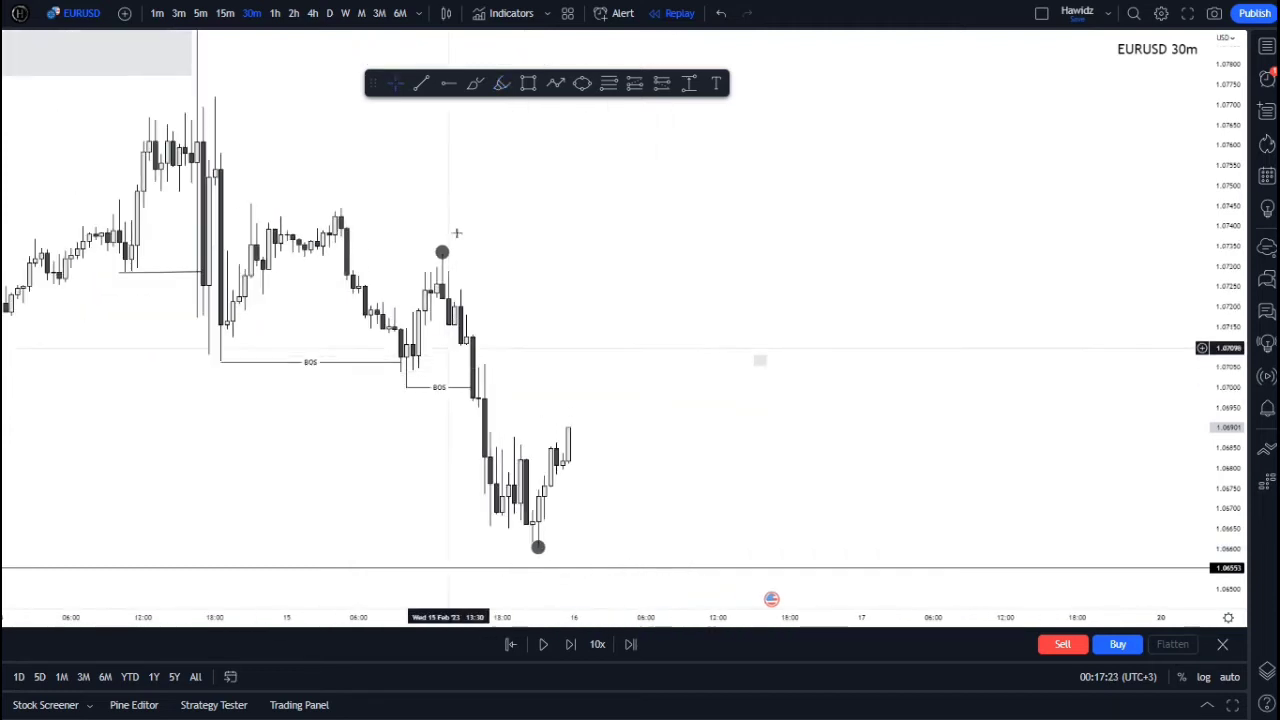
left_click(226, 13)
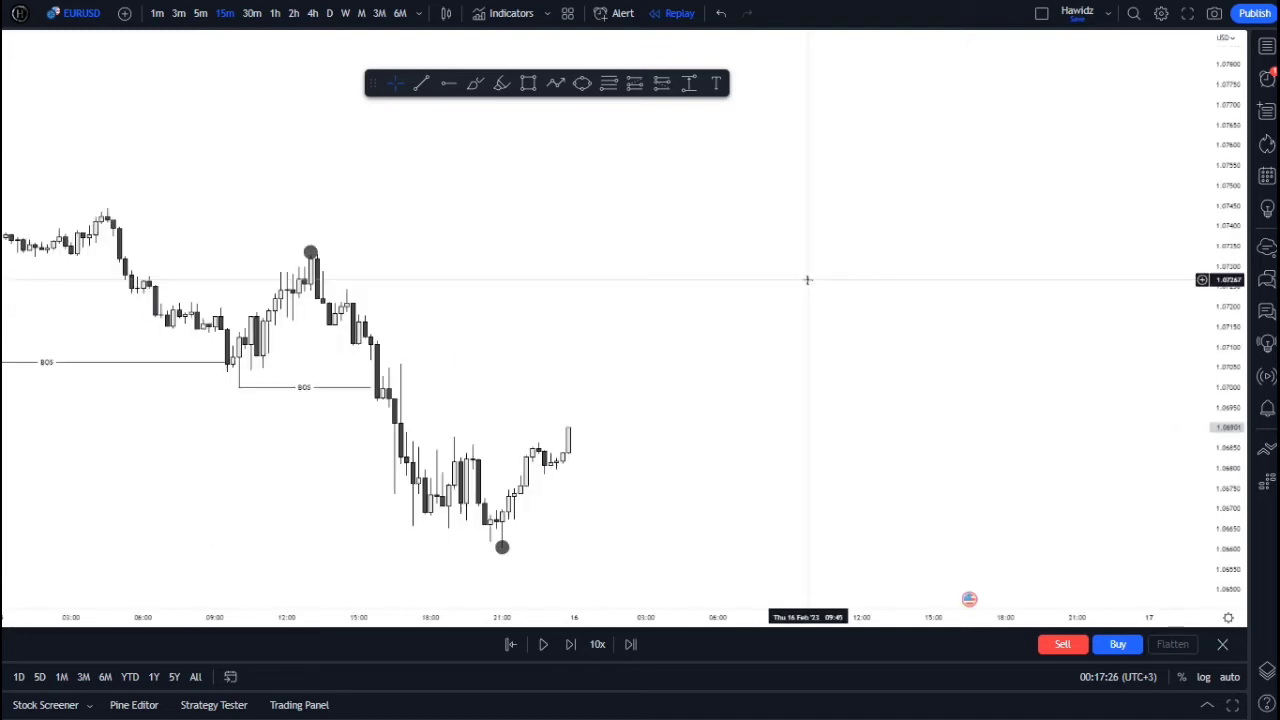
scroll(814, 323, "right", 1)
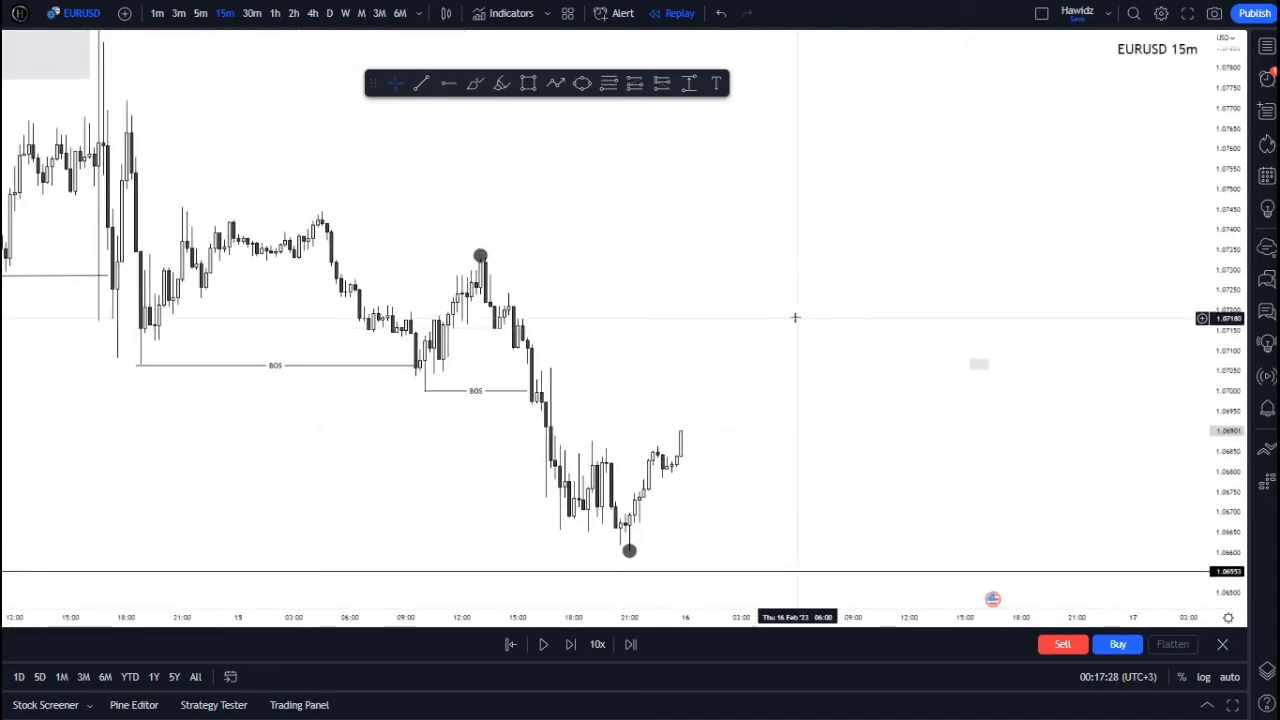
scroll(794, 317, "left", 3)
scroll(810, 334, "right", 5)
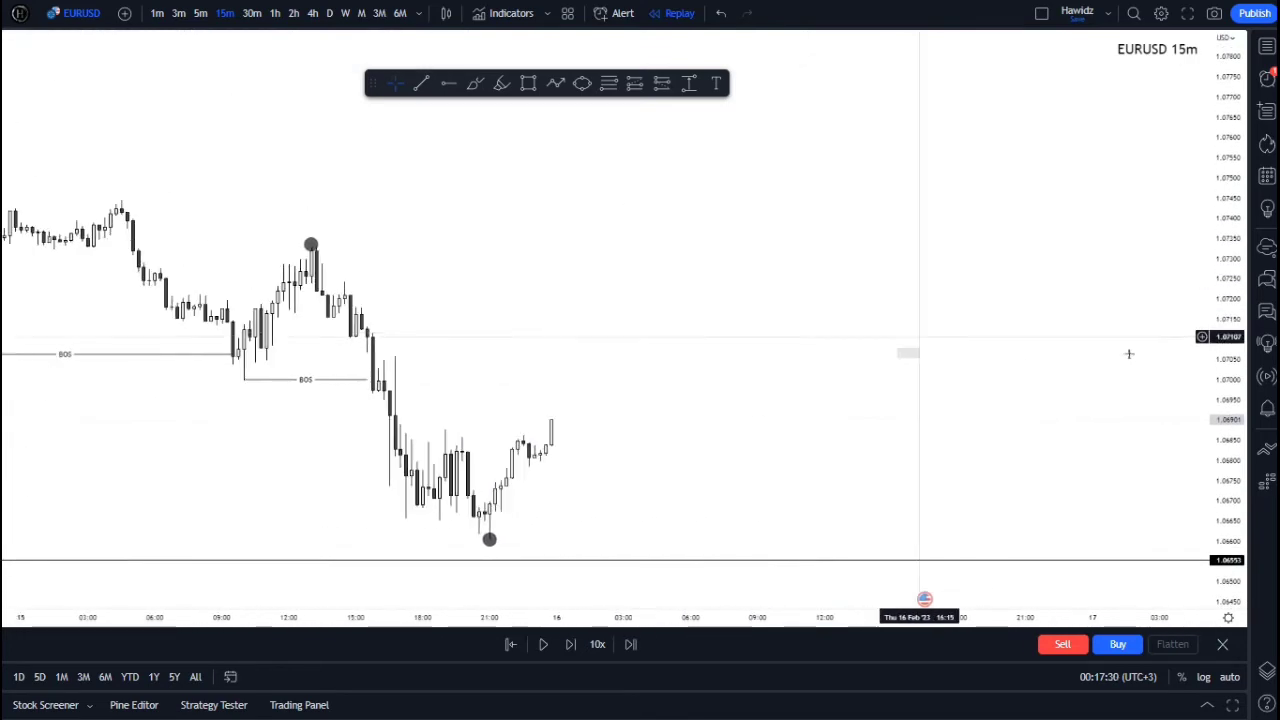
left_click_drag(851, 351, 912, 230)
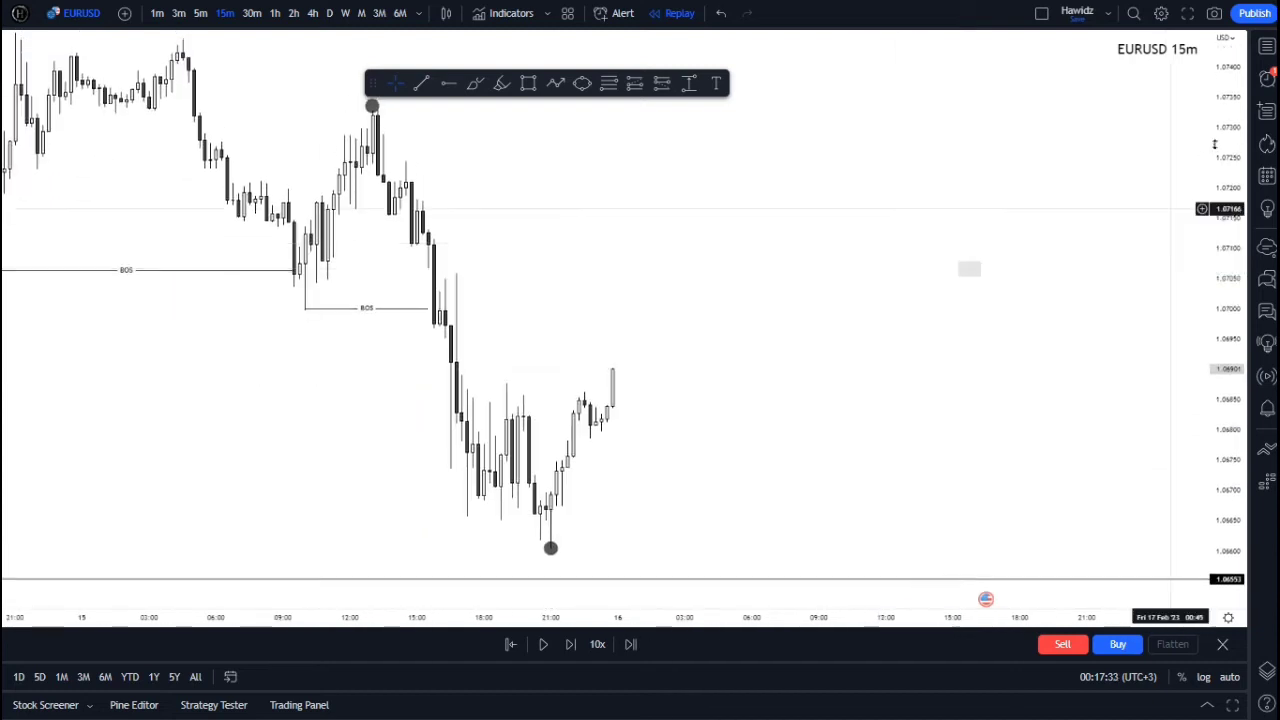
left_click_drag(1223, 140, 1220, 195)
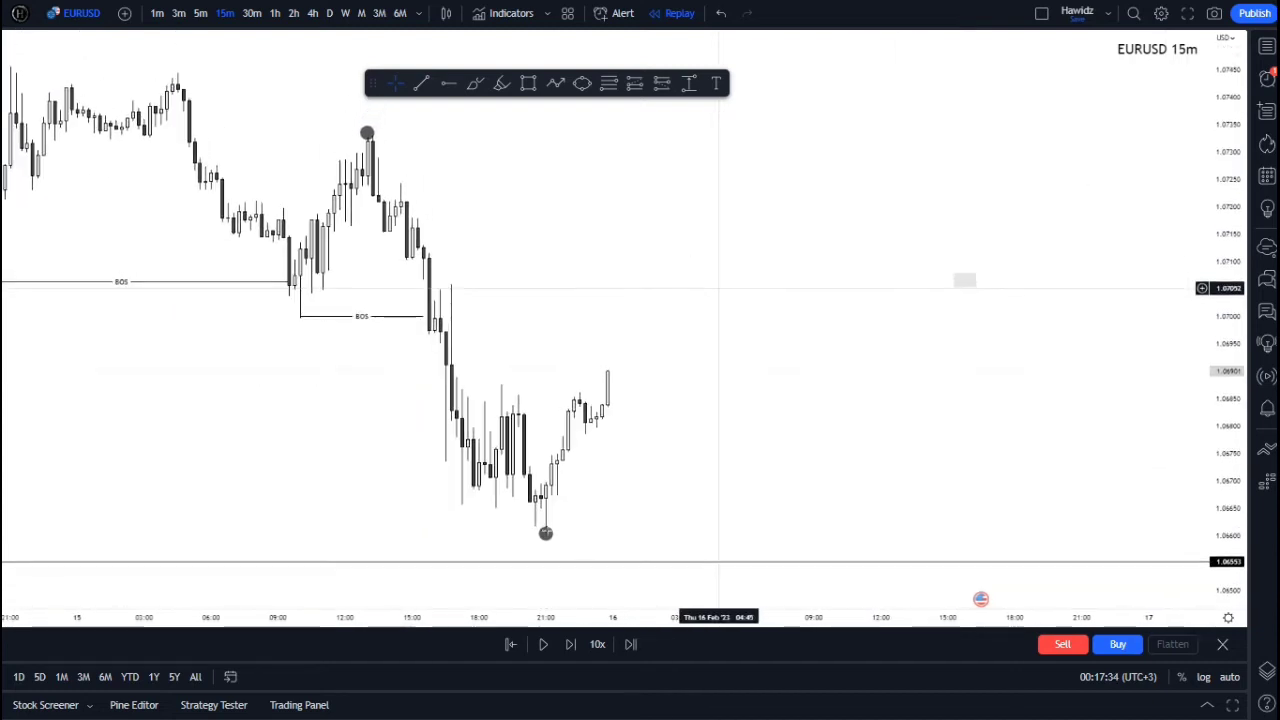
scroll(520, 440, "right", 1)
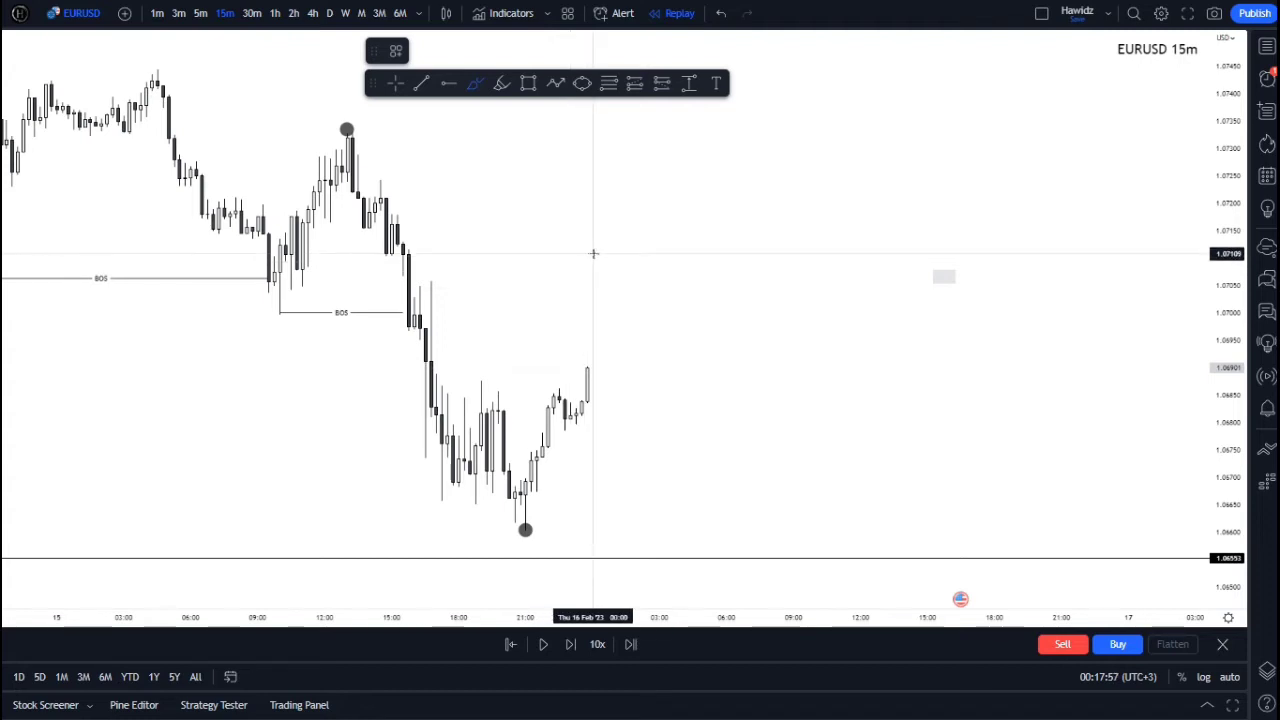
- Brush a projected rise and sharp drop with two level arrows beside the latest candles, and undo the second projected path
mouse_move(593, 253)
left_mouse_down()
mouse_move(600, 284)
mouse_move(614, 220)
mouse_move(646, 175)
mouse_move(659, 370)
left_mouse_up()
left_click_drag(621, 255, 710, 254)
left_click_drag(633, 181, 704, 175)
left_click_drag(748, 240, 762, 318)
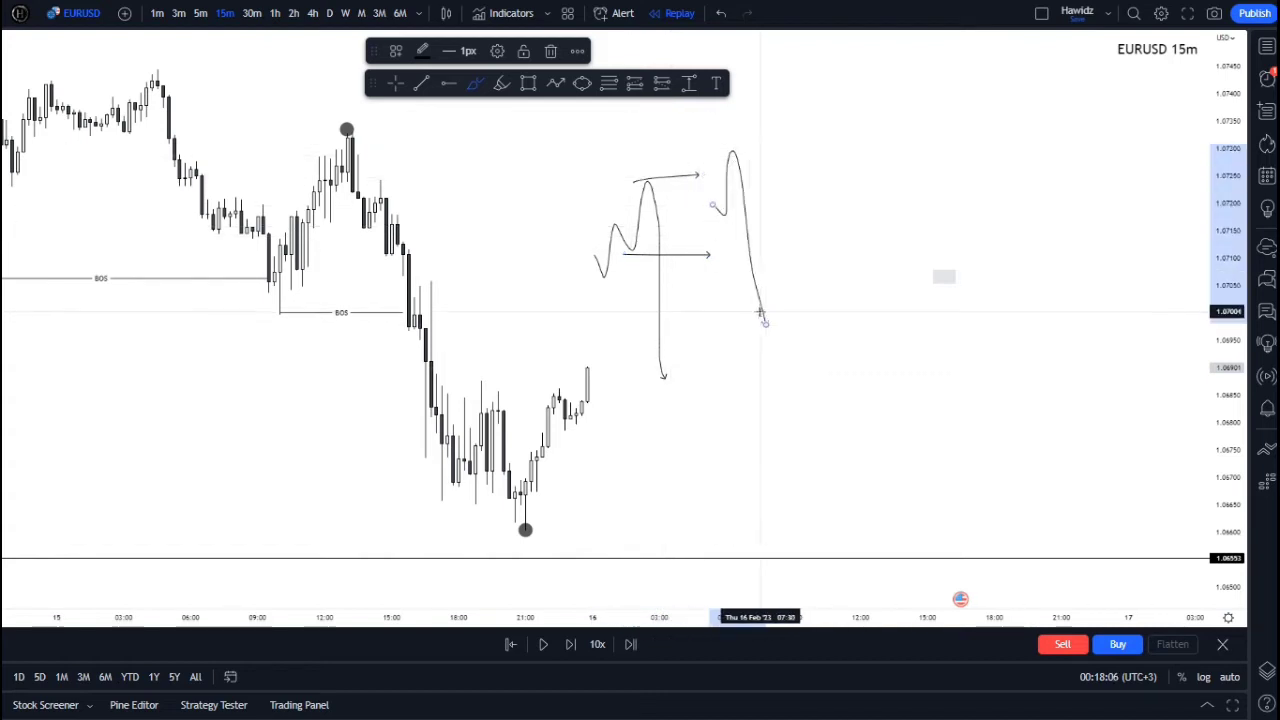
key("ctrl+z")
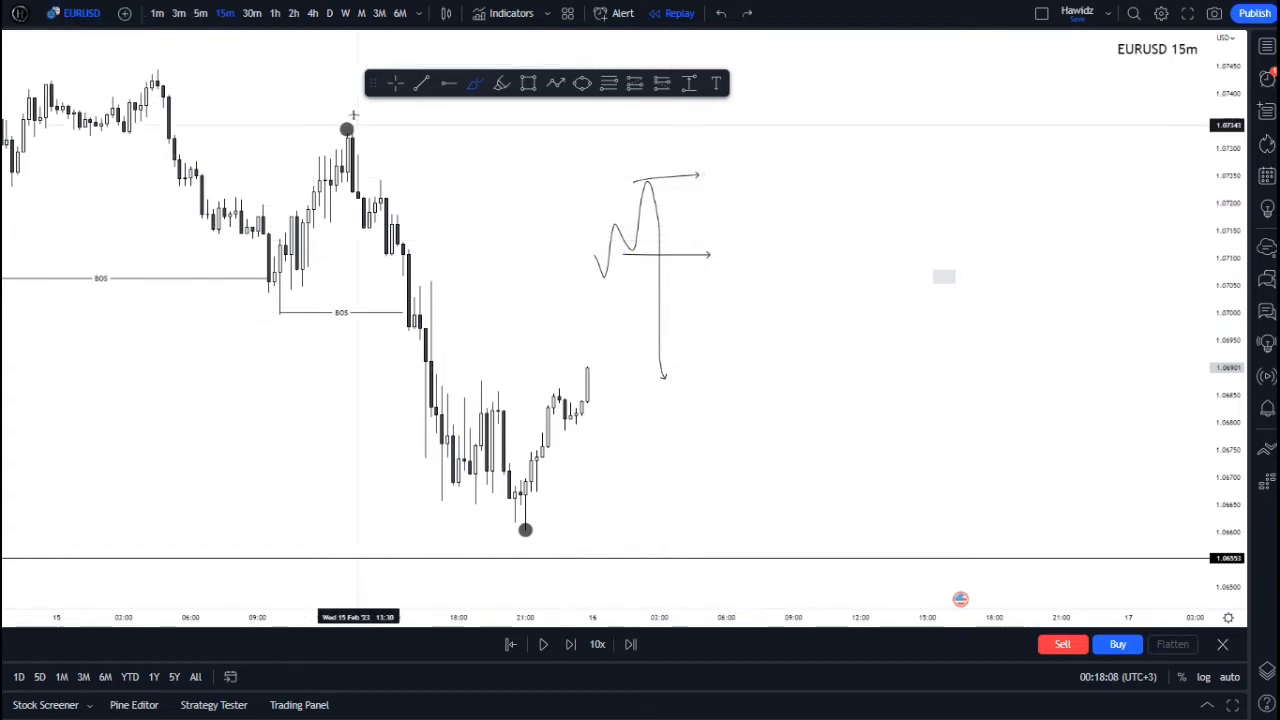
- Brush circles around the 15 February swing high and low dots, and trace and undo the drop through the BOS line
left_click_drag(352, 116, 356, 120)
mouse_move(543, 522)
left_mouse_down()
mouse_move(503, 538)
mouse_move(547, 524)
left_mouse_up()
mouse_move(347, 129)
left_mouse_down()
mouse_move(363, 210)
mouse_move(380, 185)
mouse_move(407, 333)
left_mouse_up()
mouse_move(293, 323)
left_mouse_down()
mouse_move(380, 303)
mouse_move(385, 315)
mouse_move(372, 312)
left_mouse_up()
key("ctrl+z")
key("ctrl+z")
key("ctrl+z")
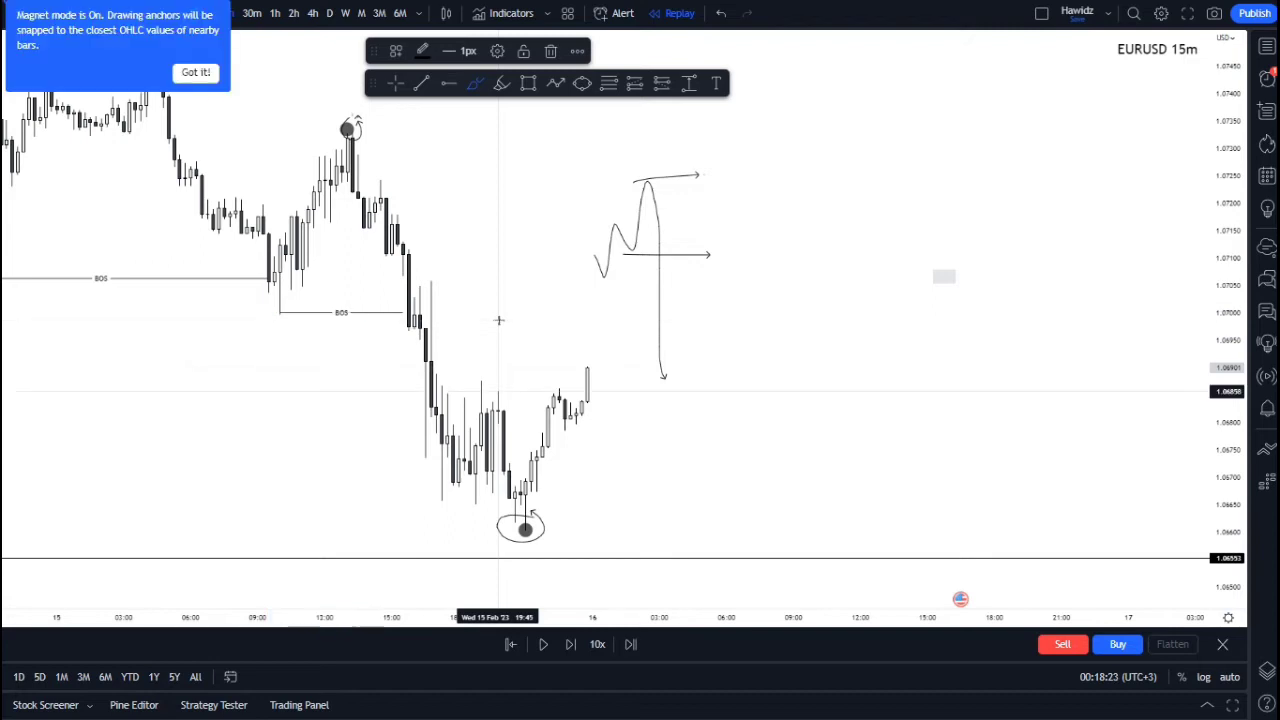
- Draw a supply zone rectangle between 1.07194 and 1.07245, from 15 February 13:45 to 16 February 06:30
left_click(529, 84)
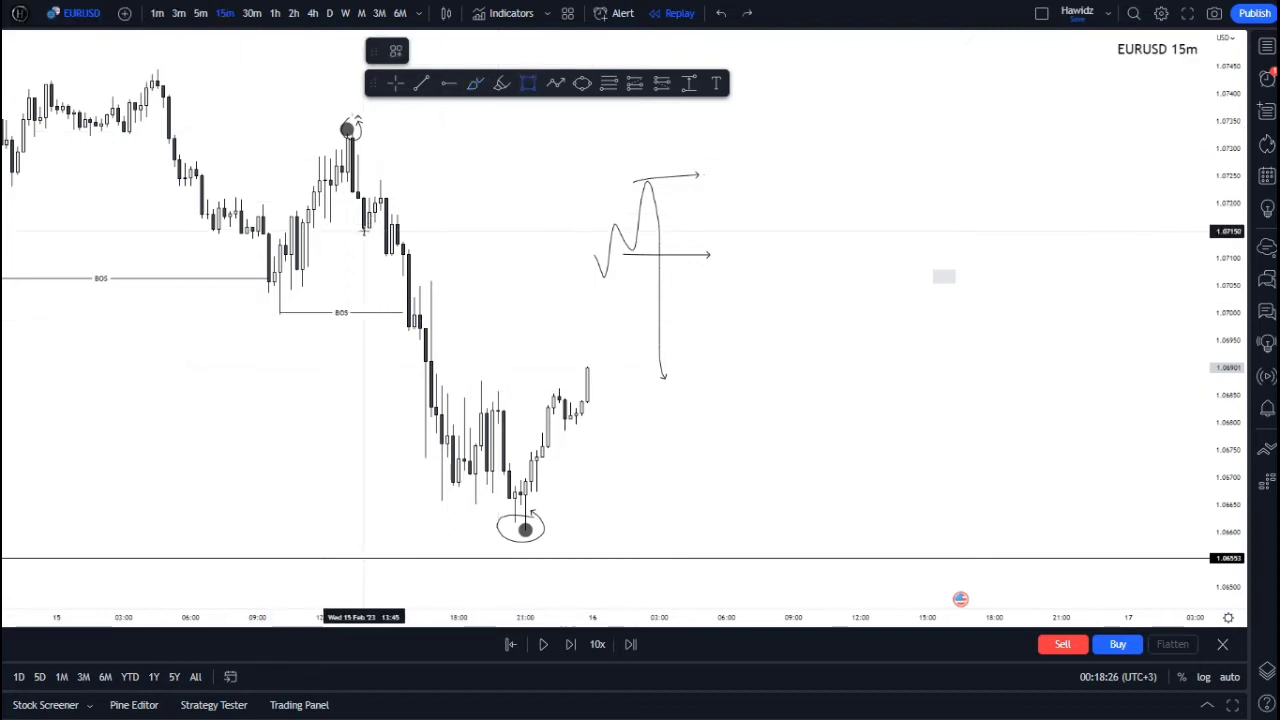
mouse_move(363, 229)
left_mouse_down()
mouse_move(729, 191)
mouse_move(737, 179)
left_mouse_up()
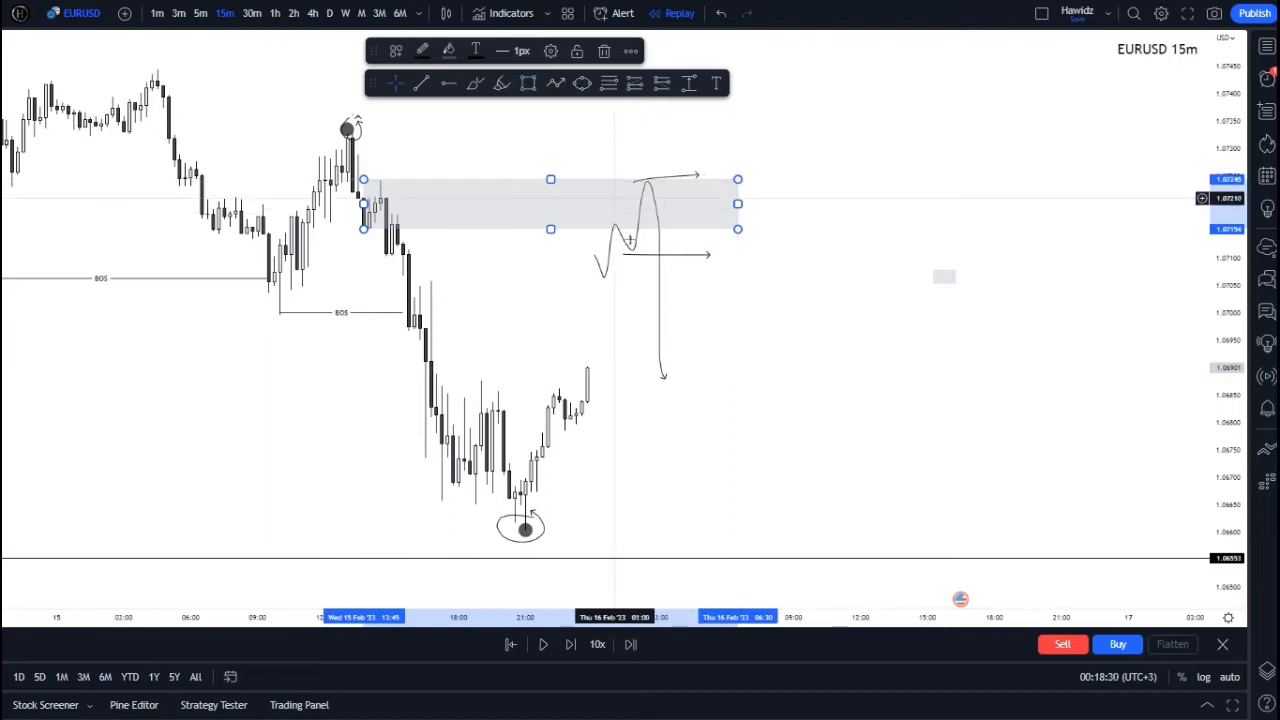
- Delete the brushed price projection and its two level arrows around the supply zone
left_click_drag(601, 240, 744, 314)
key("Delete")
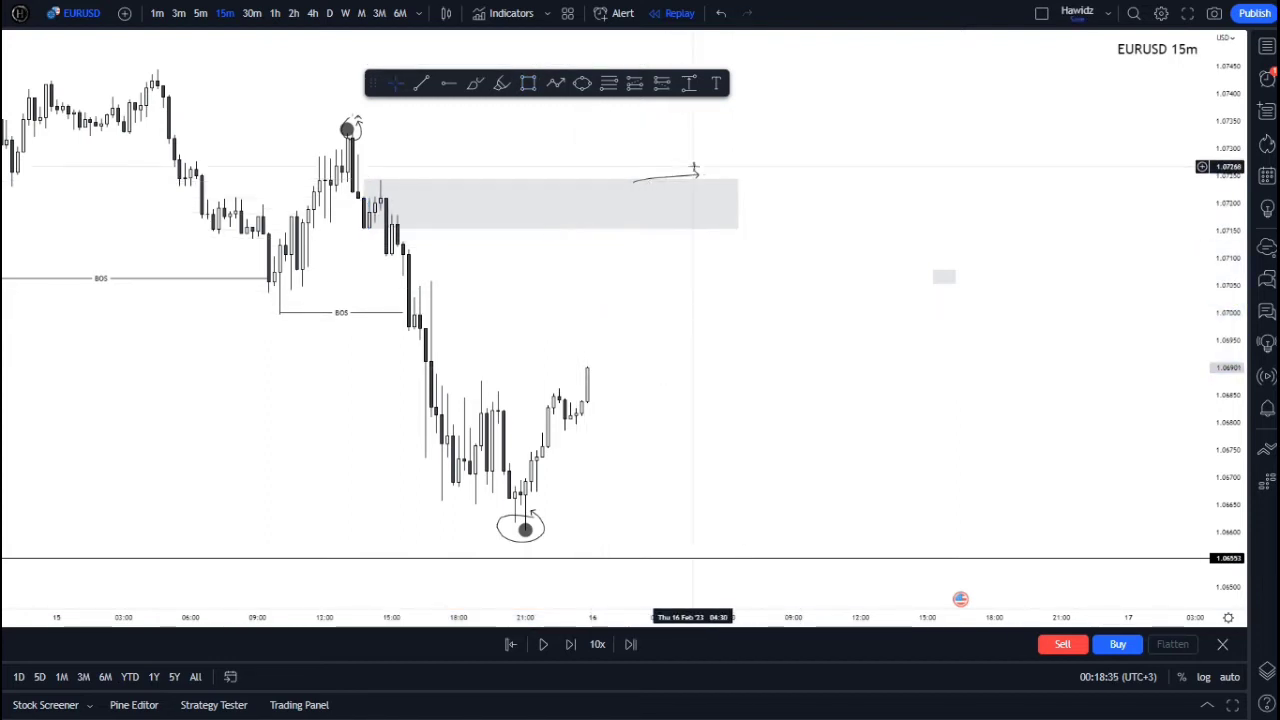
left_click(699, 180)
left_click(714, 152)
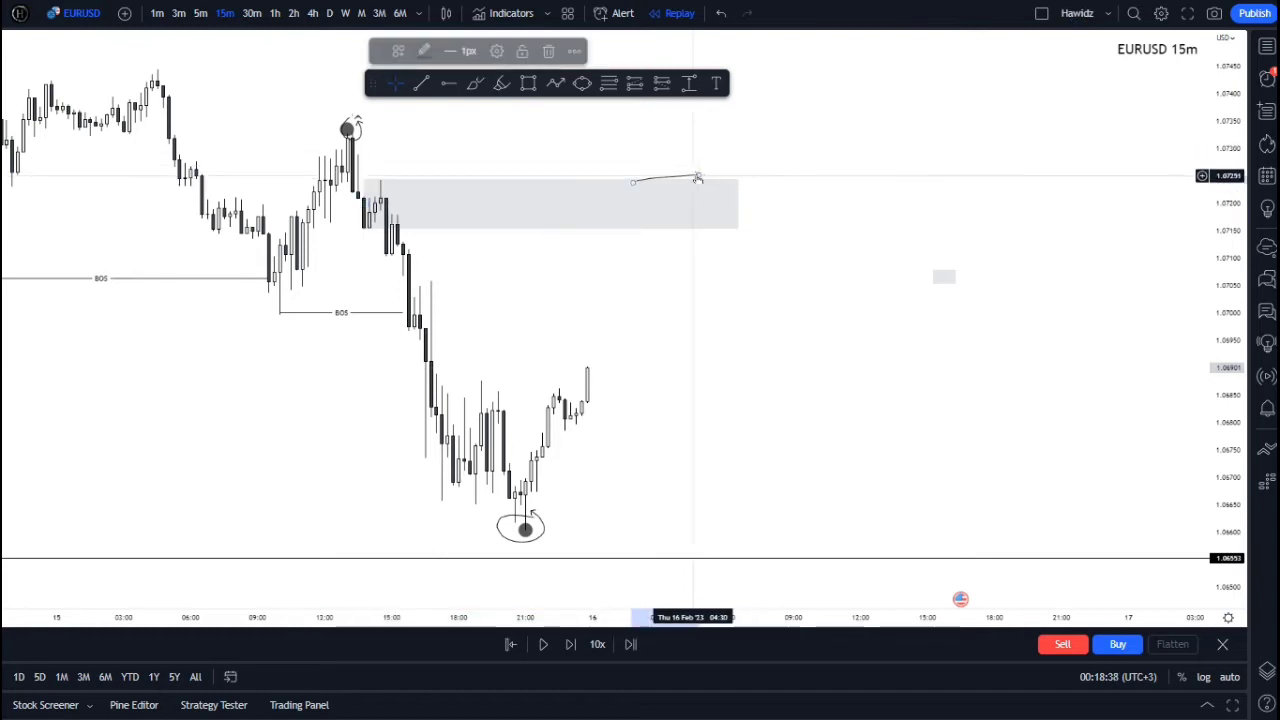
- Delete the brush circles and stray strokes around the 15 February swing high and low, keeping the highlighter dots
scroll(623, 343, "down", 1)
left_click_drag(740, 334, 696, 314)
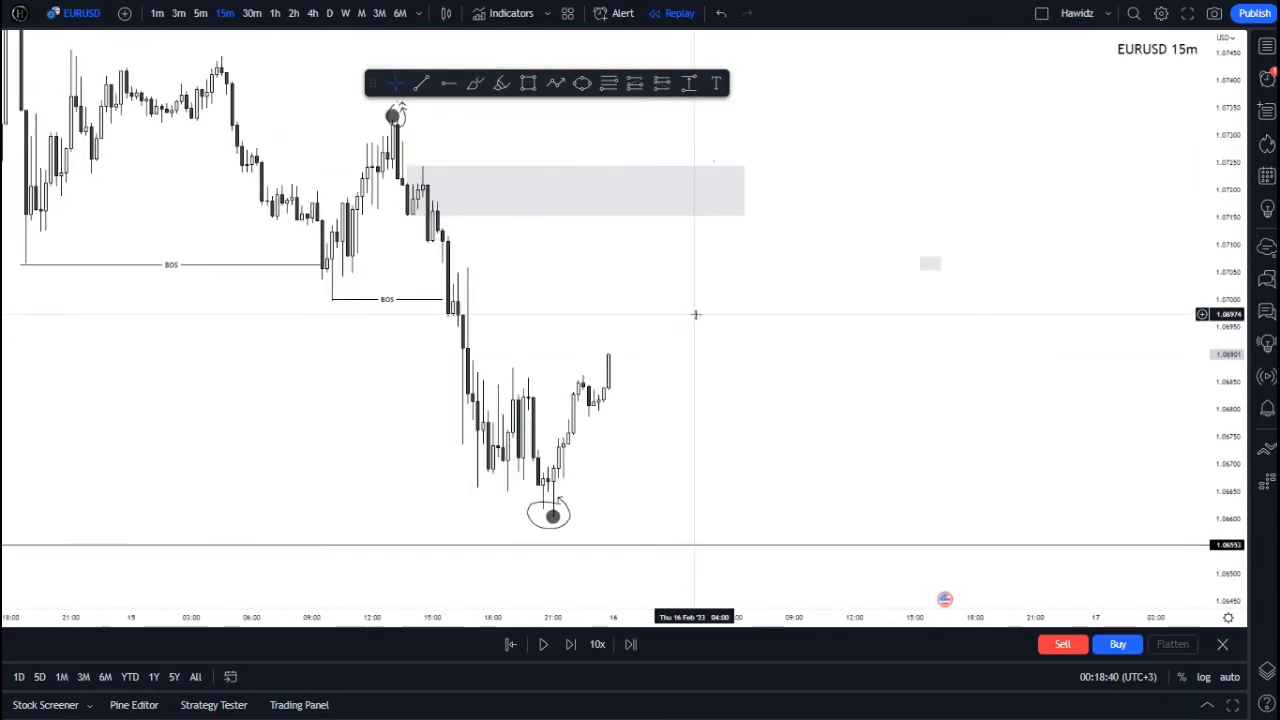
left_click(443, 189)
left_click(402, 115)
left_click(402, 117)
left_click(663, 506)
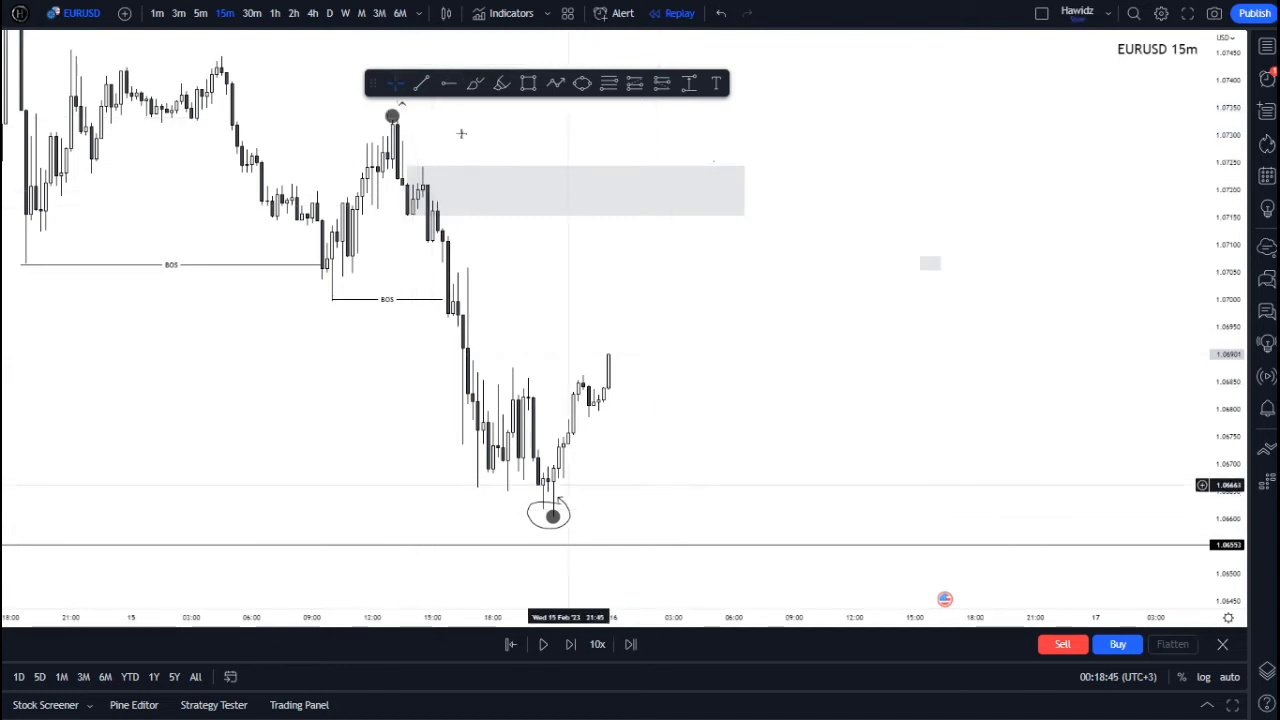
left_click(402, 105)
left_click(393, 103)
left_click(398, 105)
left_click(511, 273)
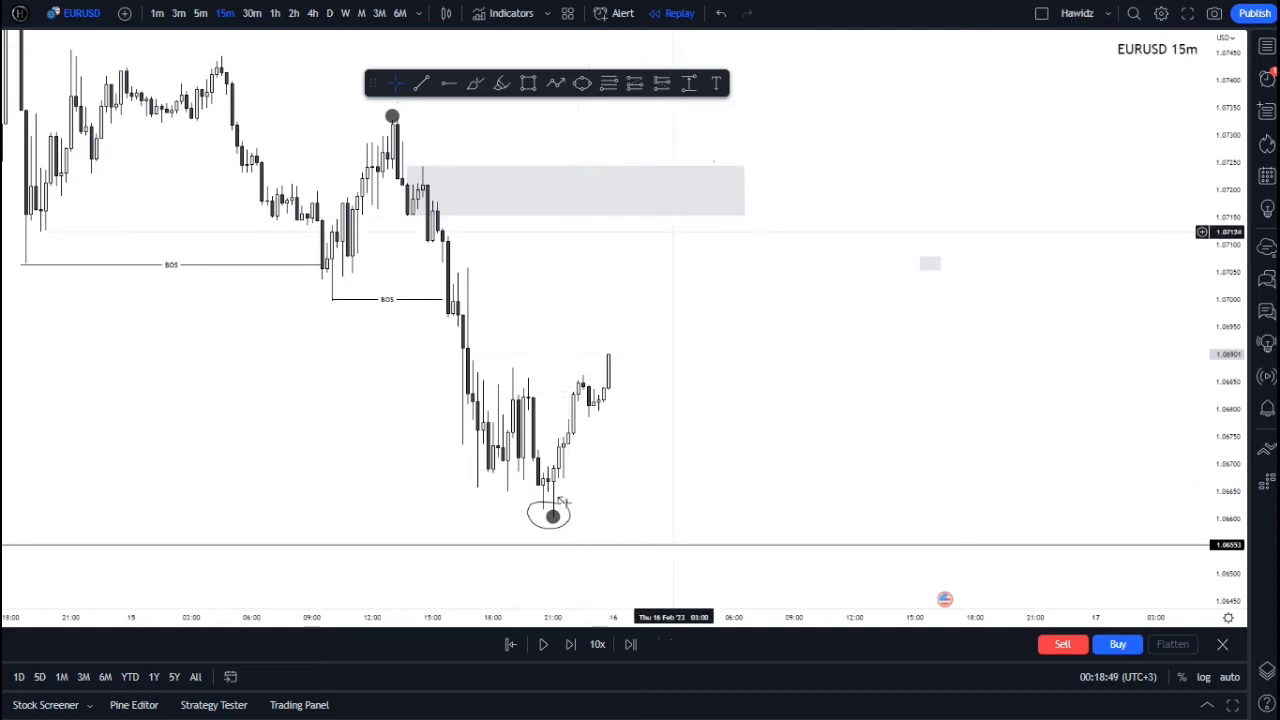
left_click(565, 504)
key("Delete")
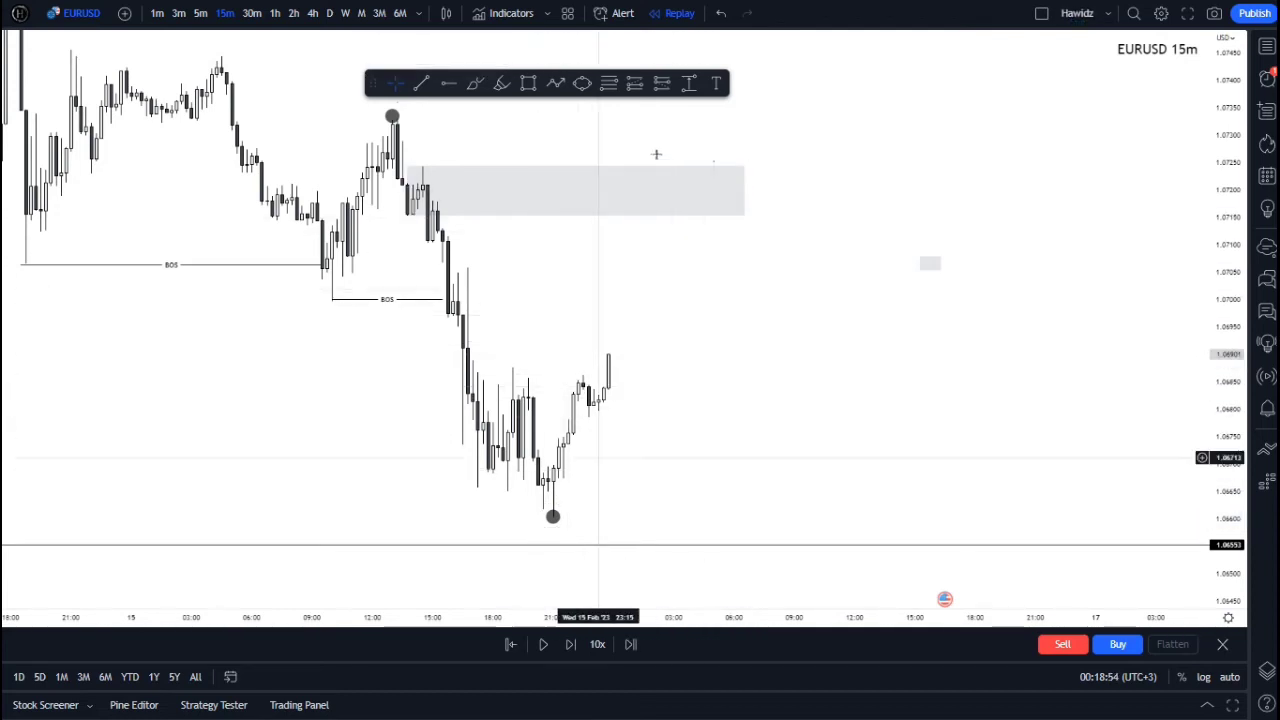
- Advance the replay to late morning on 16 February and extend the supply zone to the latest candles
left_click_drag(718, 315, 736, 352)
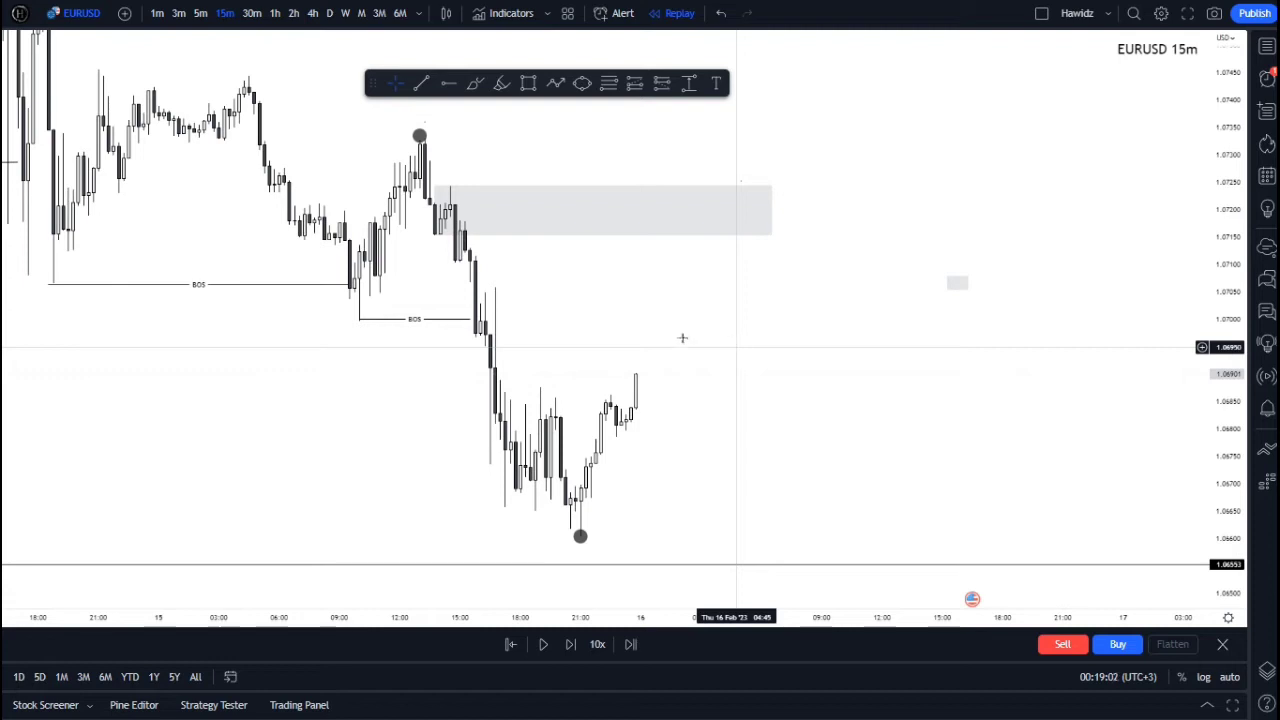
left_click_drag(1232, 323, 1232, 281)
left_click_drag(962, 351, 991, 374)
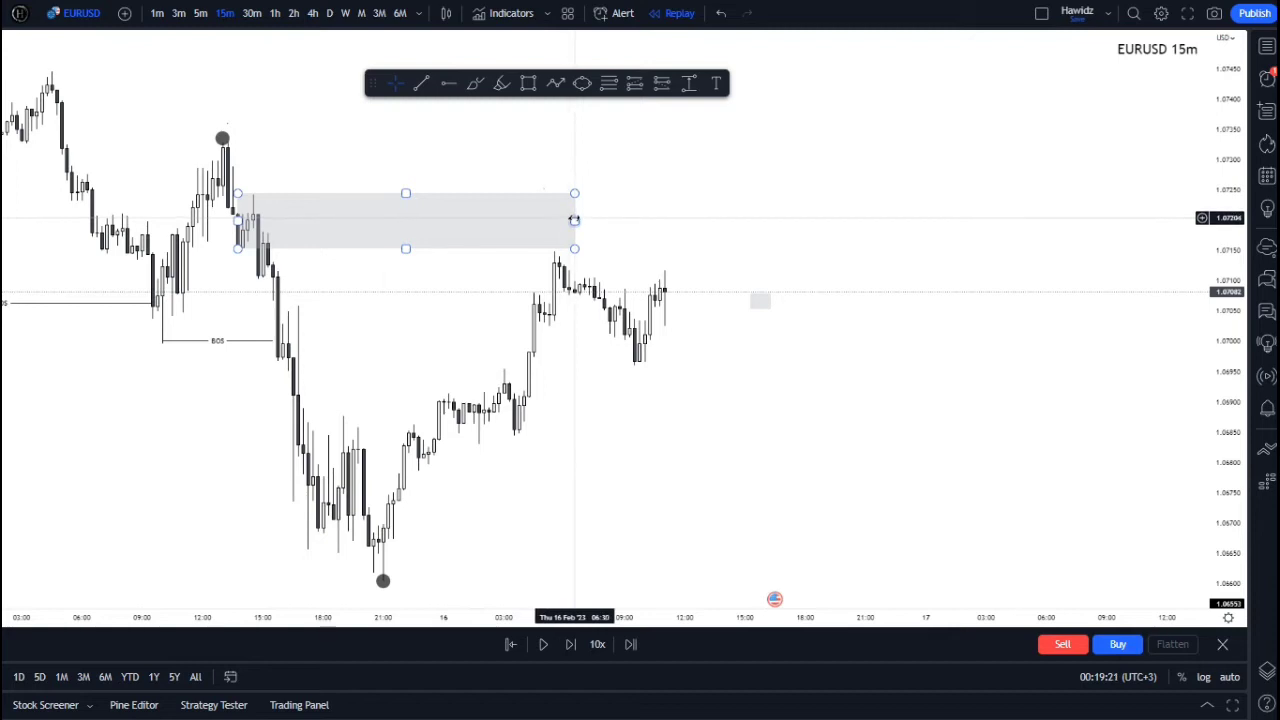
left_click(659, 221)
- Brush a circle and arrow at the 16 February high plus a projected reaction from the supply zone, and undo these sketches
left_click(447, 84)
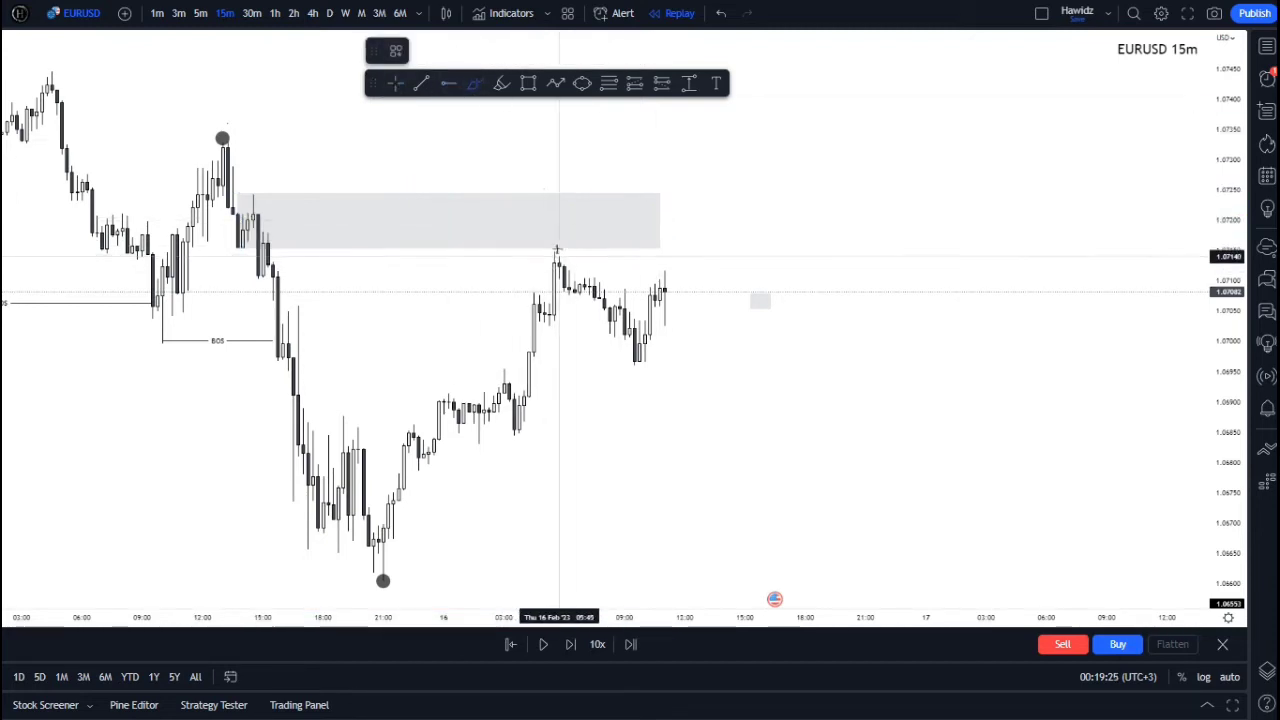
left_click_drag(552, 251, 599, 248)
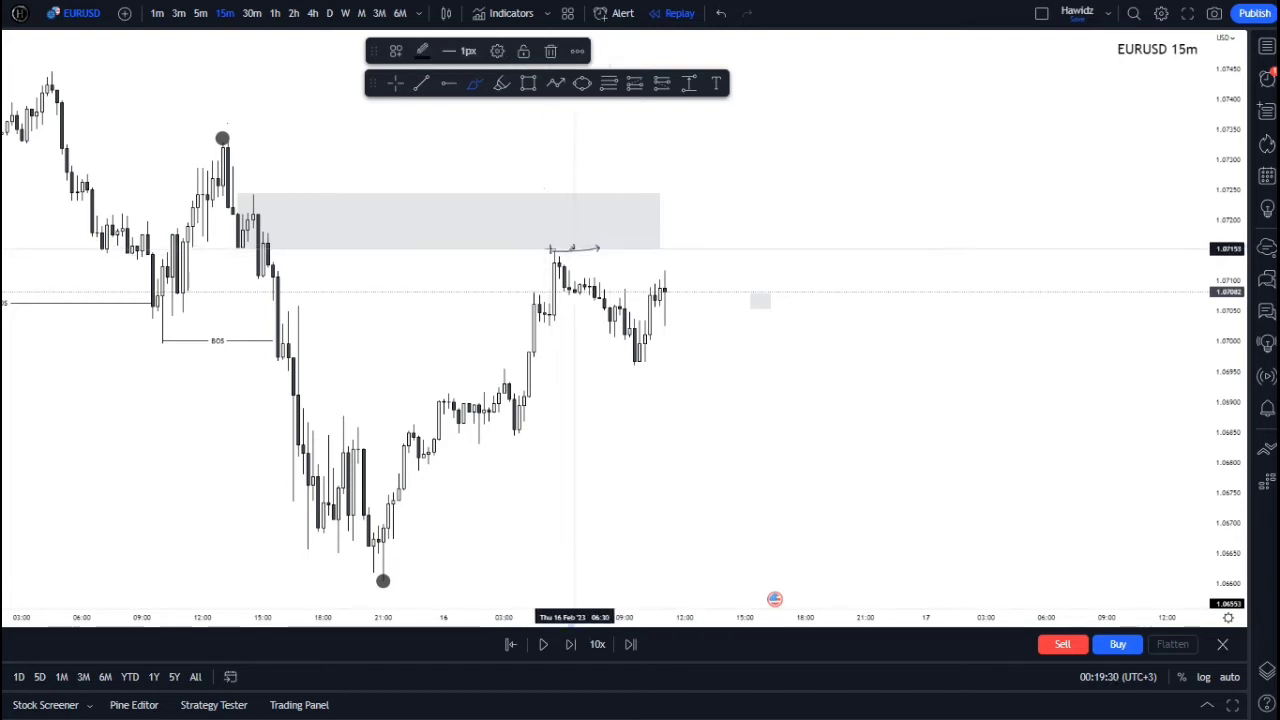
left_click_drag(545, 251, 550, 262)
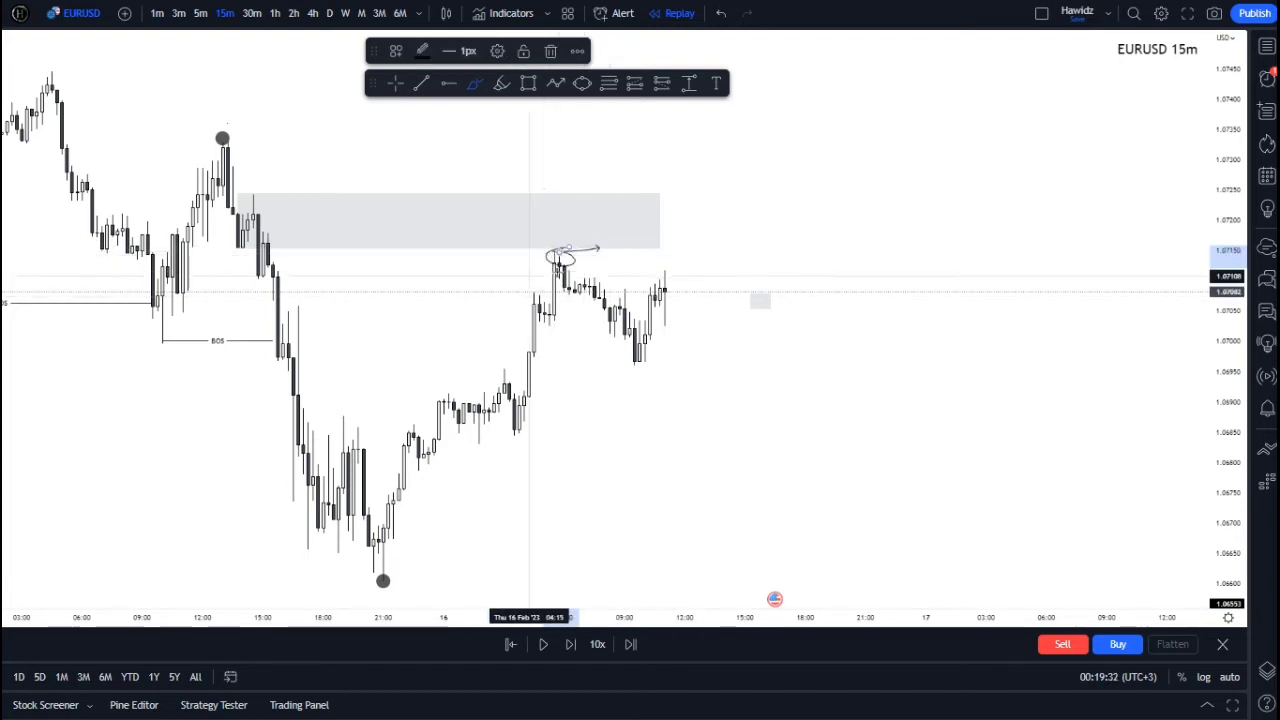
mouse_move(617, 298)
left_mouse_down()
mouse_move(629, 270)
mouse_move(645, 280)
left_mouse_up()
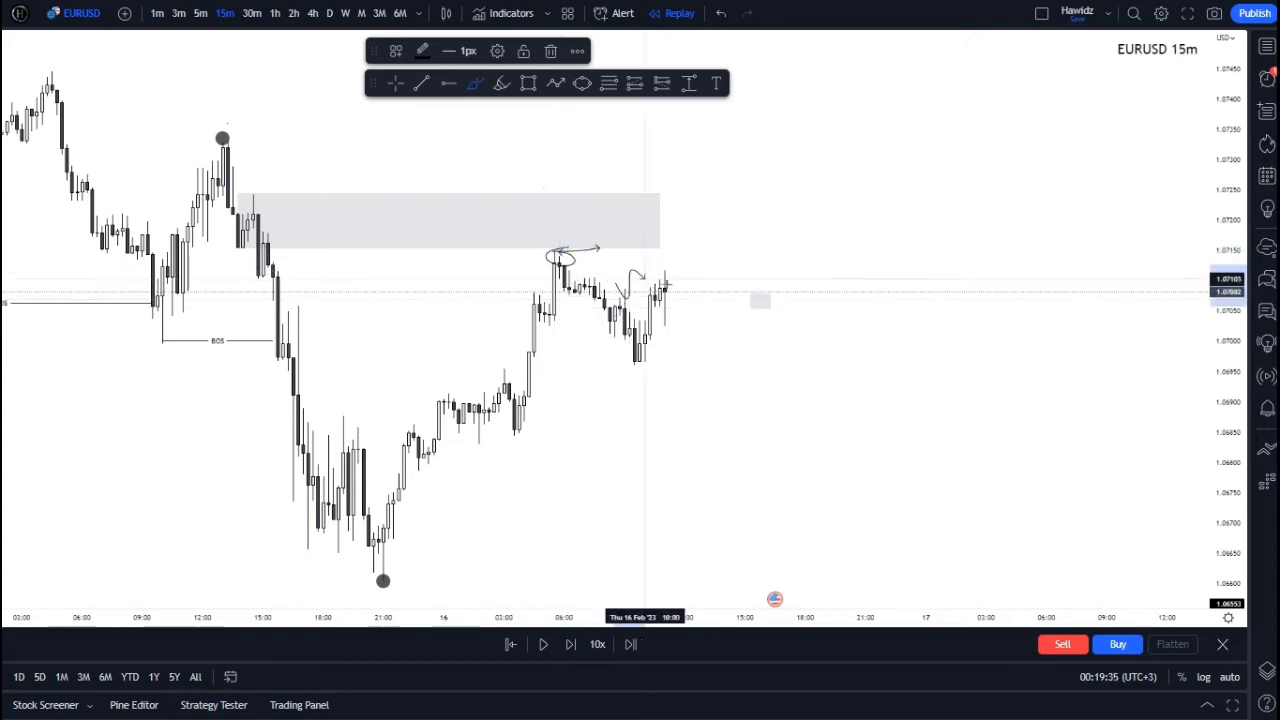
mouse_move(662, 230)
left_mouse_down()
mouse_move(703, 268)
mouse_move(728, 322)
mouse_move(729, 238)
left_mouse_up()
left_click_drag(748, 299, 790, 353)
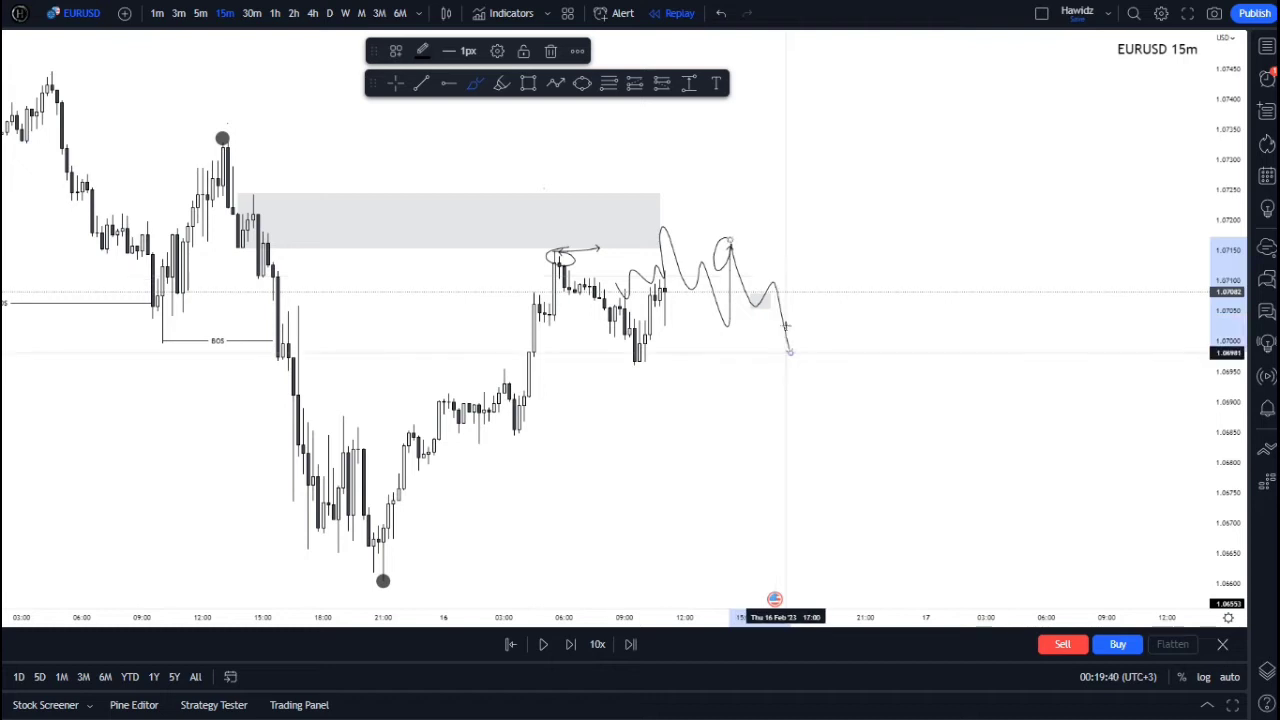
key("ctrl+z")
key("ctrl+z")
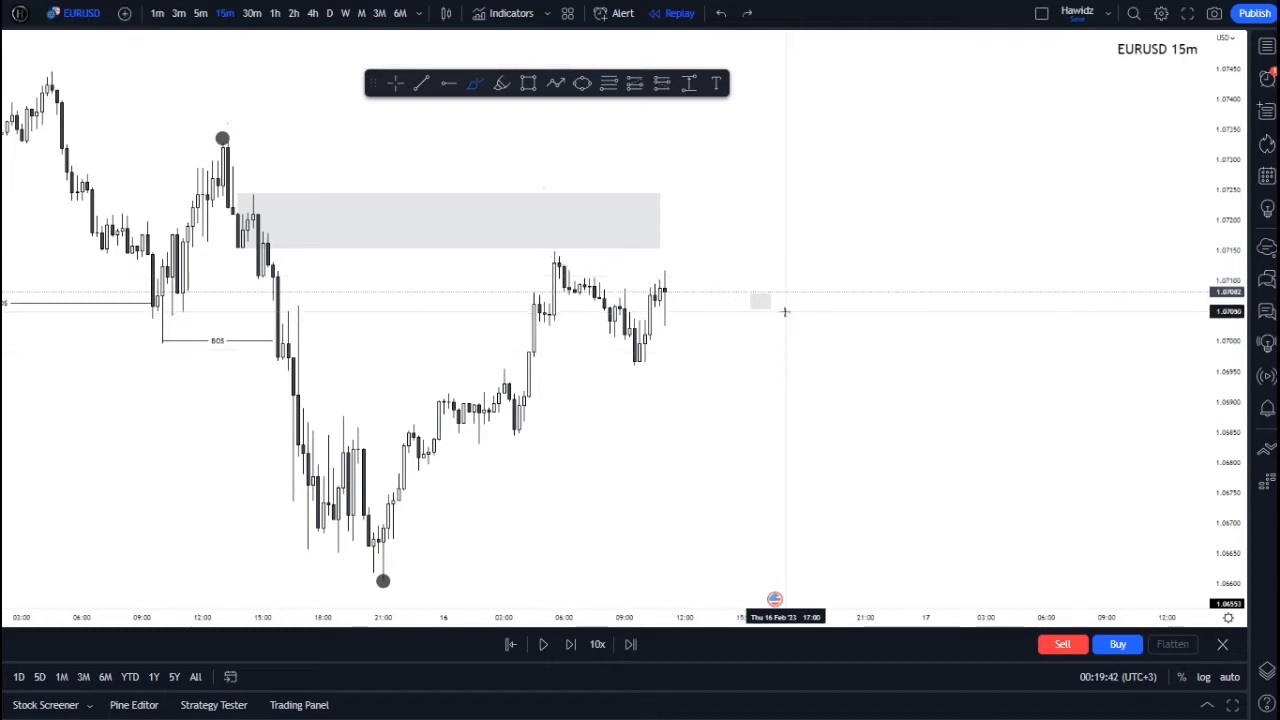
- Brush an alternative path breaking the 16 February low, with a circled retracement and further drop, and remove the sketches
mouse_move(570, 268)
left_mouse_down()
mouse_move(620, 335)
mouse_move(673, 270)
left_mouse_up()
mouse_move(627, 368)
left_mouse_down()
mouse_move(730, 350)
mouse_move(700, 342)
mouse_move(825, 478)
left_mouse_up()
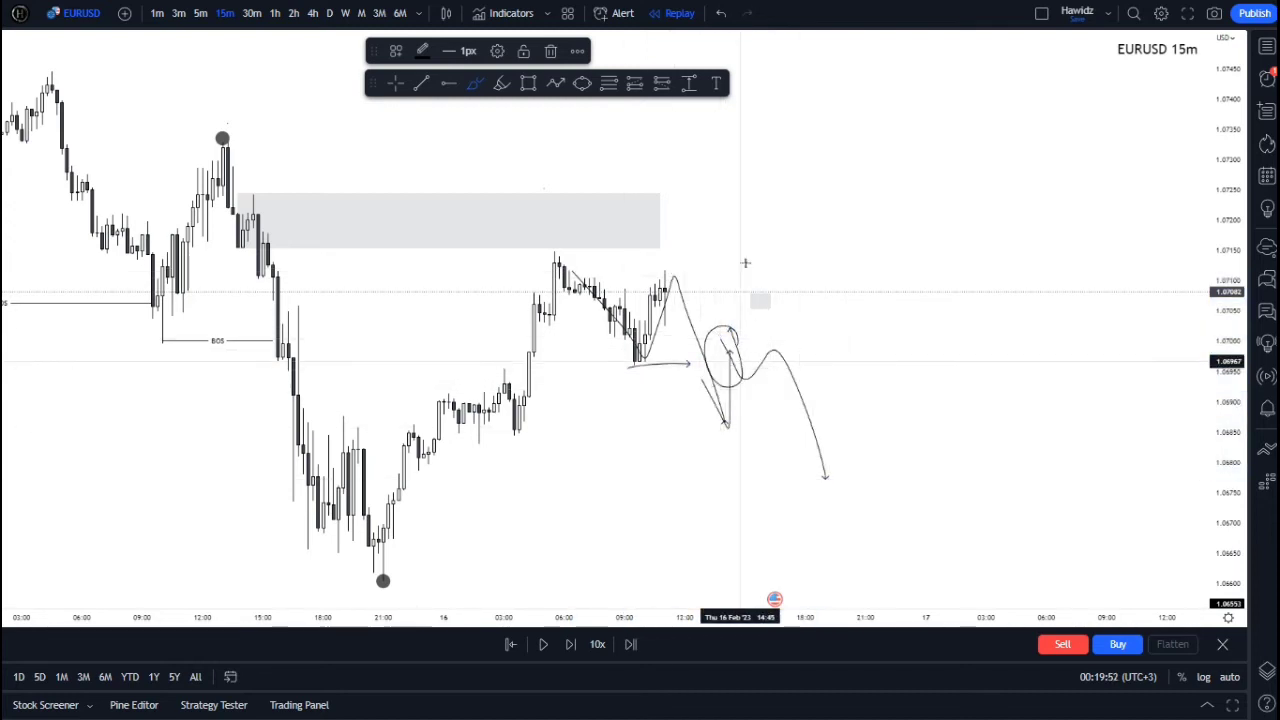
left_click_drag(745, 355, 805, 355)
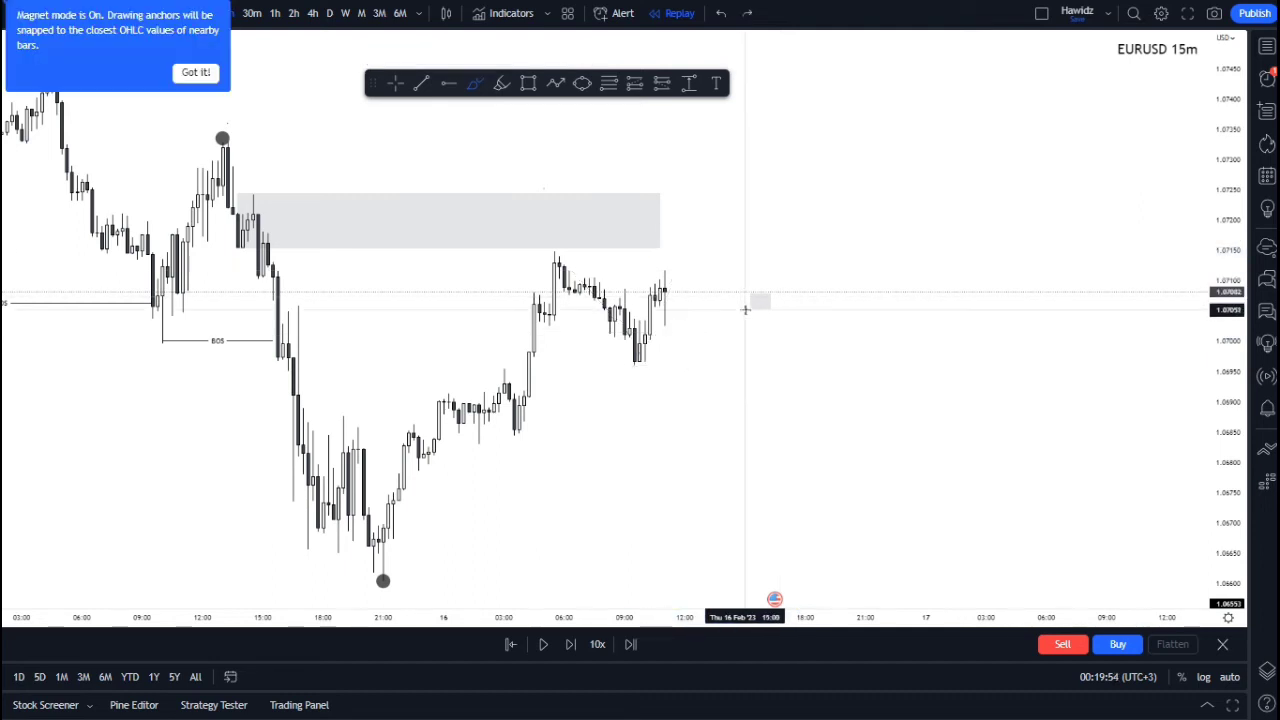
- Extend the end of the supply zone rectangle to 16 February 11:45
left_click(577, 221)
left_click_drag(577, 221, 680, 227)
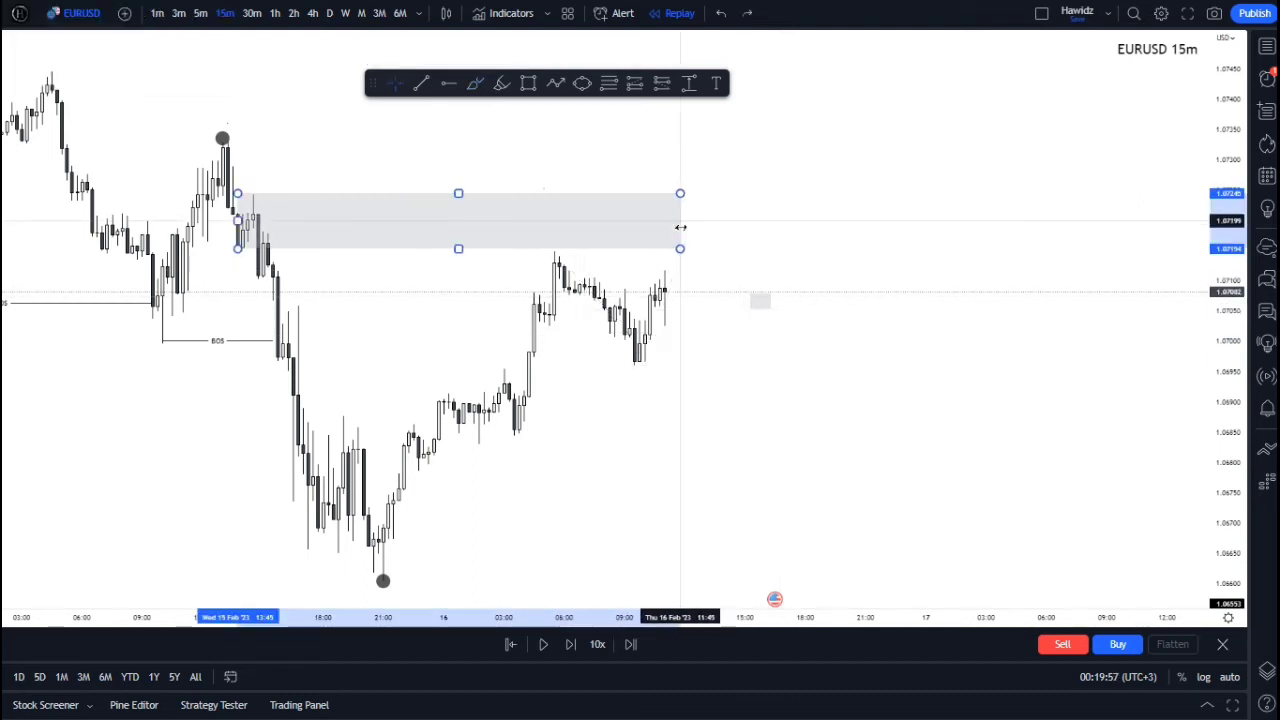
left_click(828, 297)
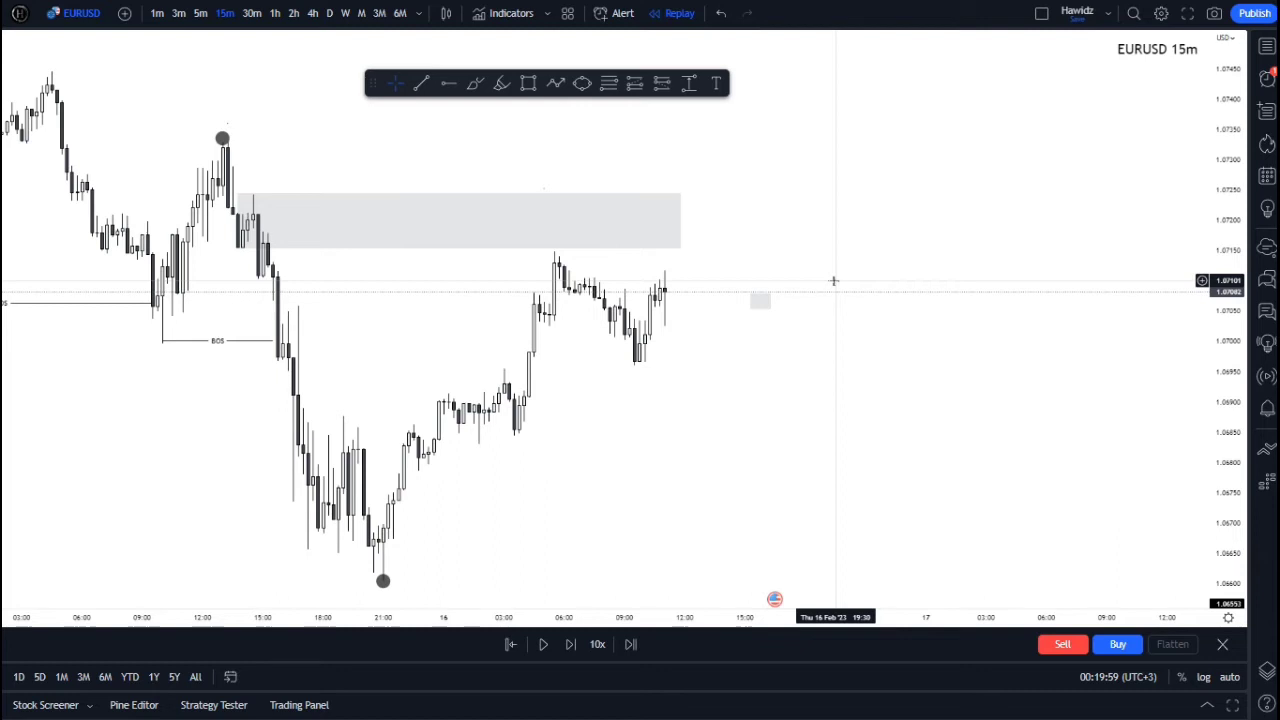
- Advance the replay by three 15-minute candles on 16 February
key("shift+Right")
key("shift+Right")
key("shift+Right")
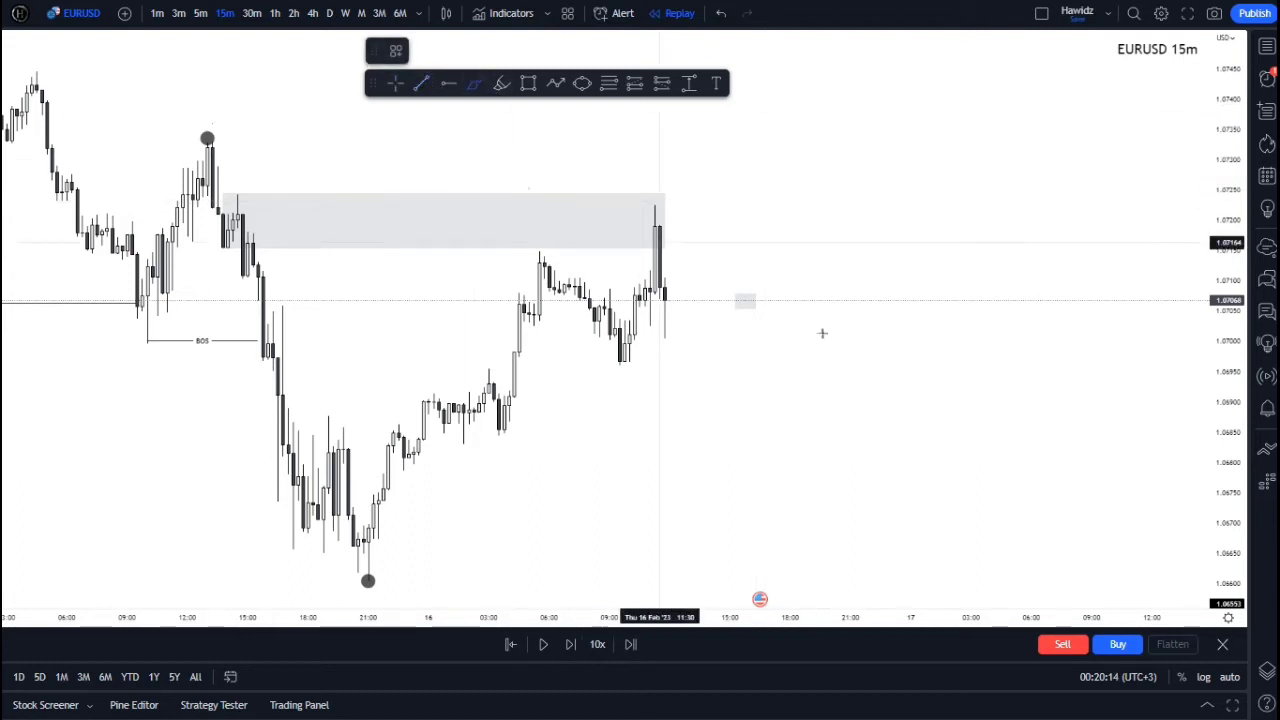
- Brush circles around the latest swing low and high, an arrow along the low, and a projected break, circled retracement and further drop
mouse_move(621, 345)
left_mouse_down()
mouse_move(617, 367)
mouse_move(640, 370)
mouse_move(622, 345)
left_mouse_up()
mouse_move(655, 192)
left_mouse_down()
mouse_move(644, 215)
mouse_move(656, 192)
left_mouse_up()
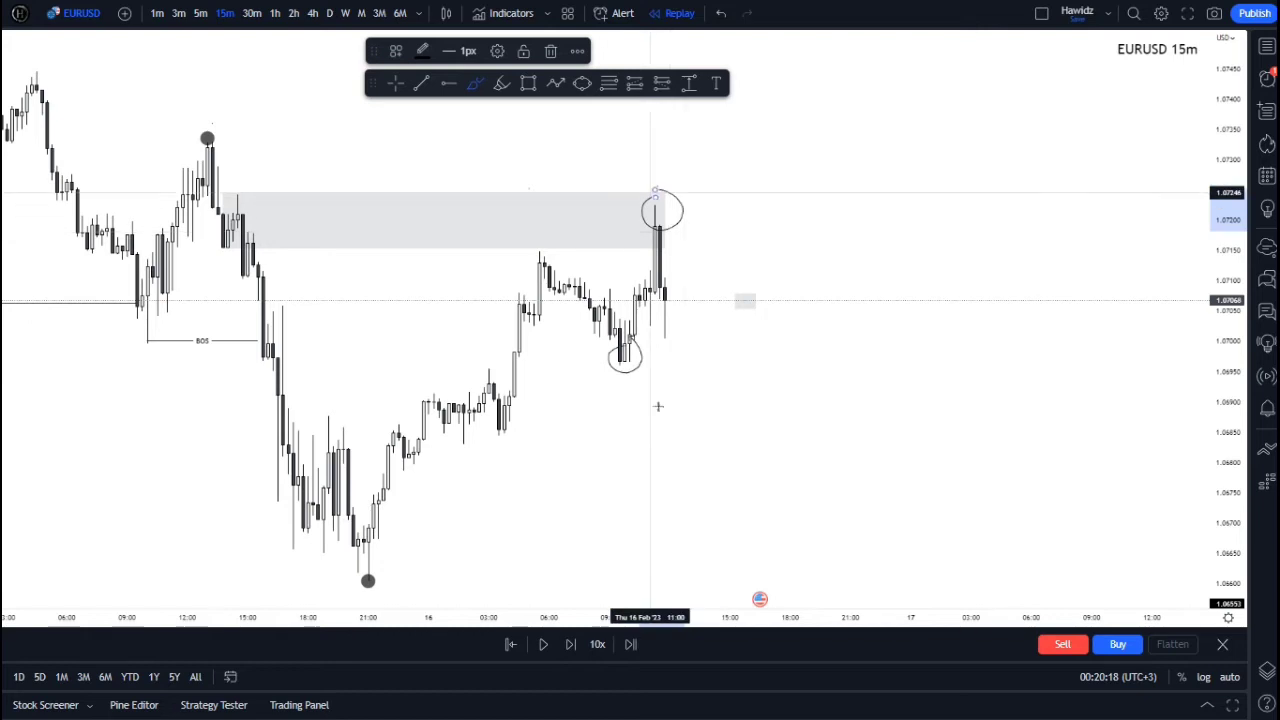
left_click_drag(636, 367, 669, 367)
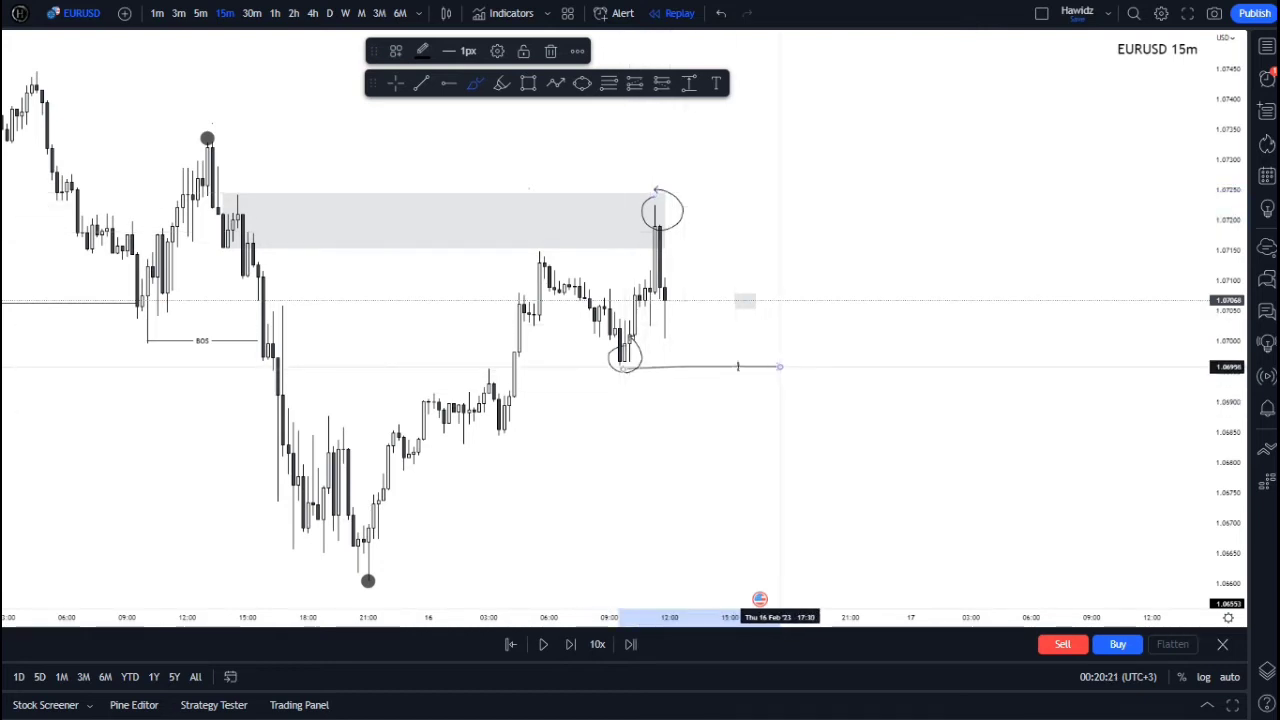
left_click_drag(695, 313, 720, 316)
mouse_move(733, 367)
left_mouse_down()
mouse_move(754, 371)
mouse_move(765, 281)
mouse_move(743, 294)
mouse_move(739, 310)
mouse_move(781, 278)
left_mouse_up()
left_click_drag(767, 289, 835, 462)
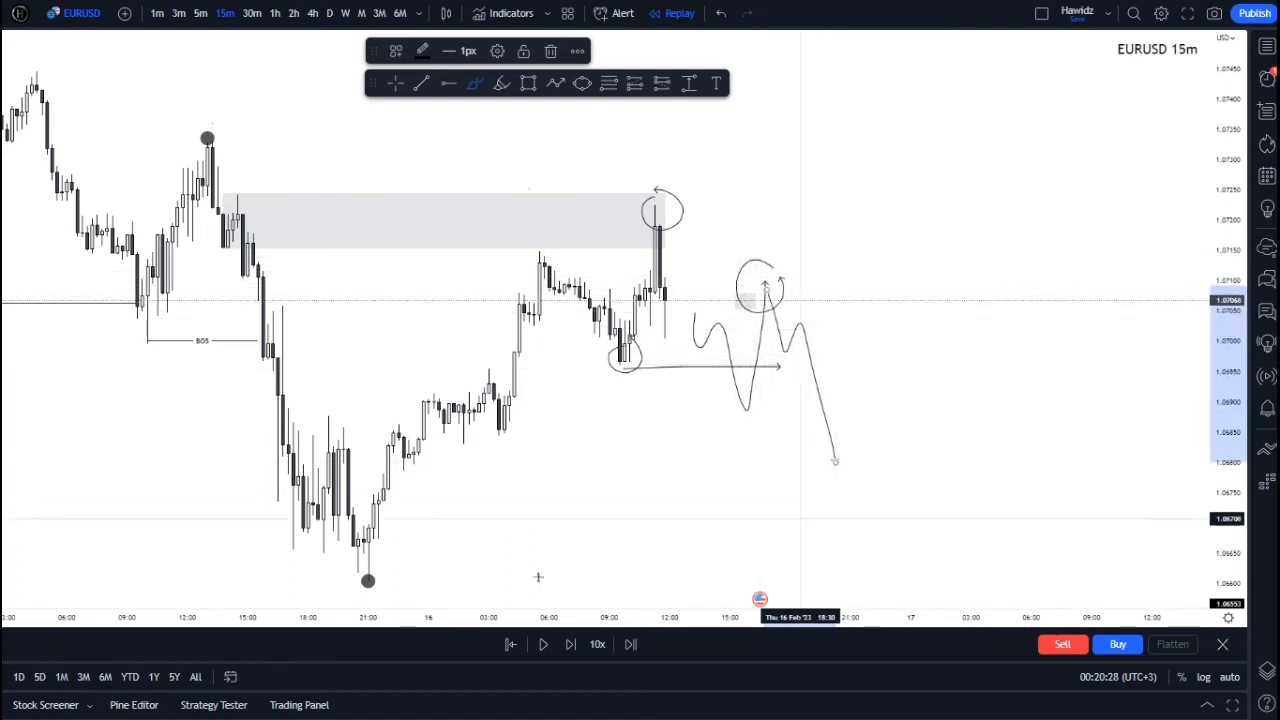
- Brush a line from the marked 15 February low and remove the brush sketches
left_click_drag(368, 582, 494, 574)
key("ctrl+z")
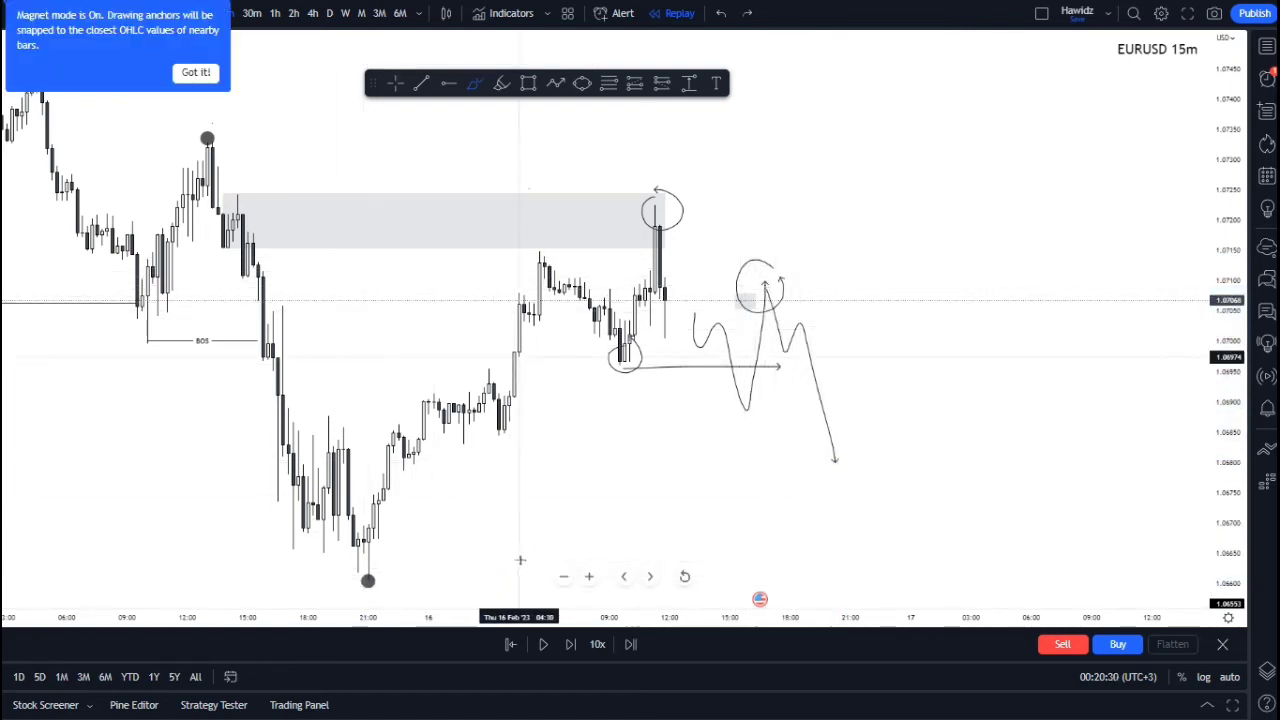
key("Escape")
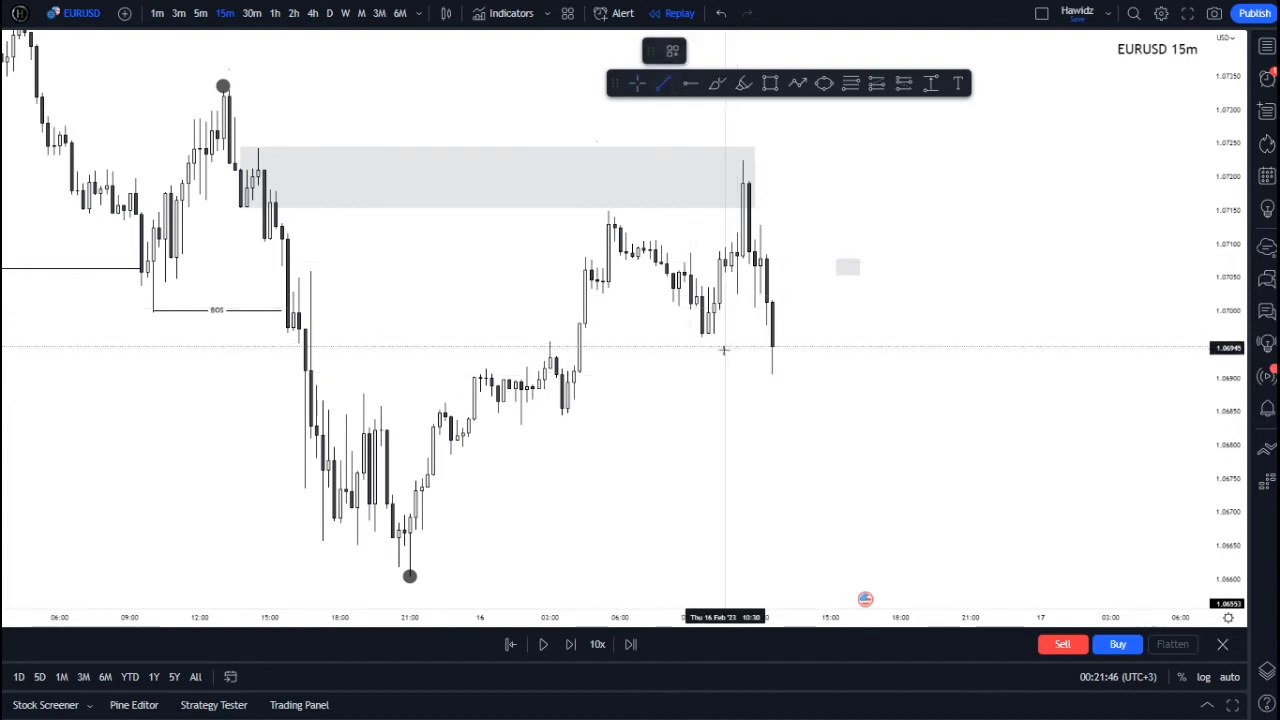
- Draw a trend line at 1.06960 from the 09:30 swing low to 12:30 on 16 February and apply the BOS label style
left_click(773, 338)
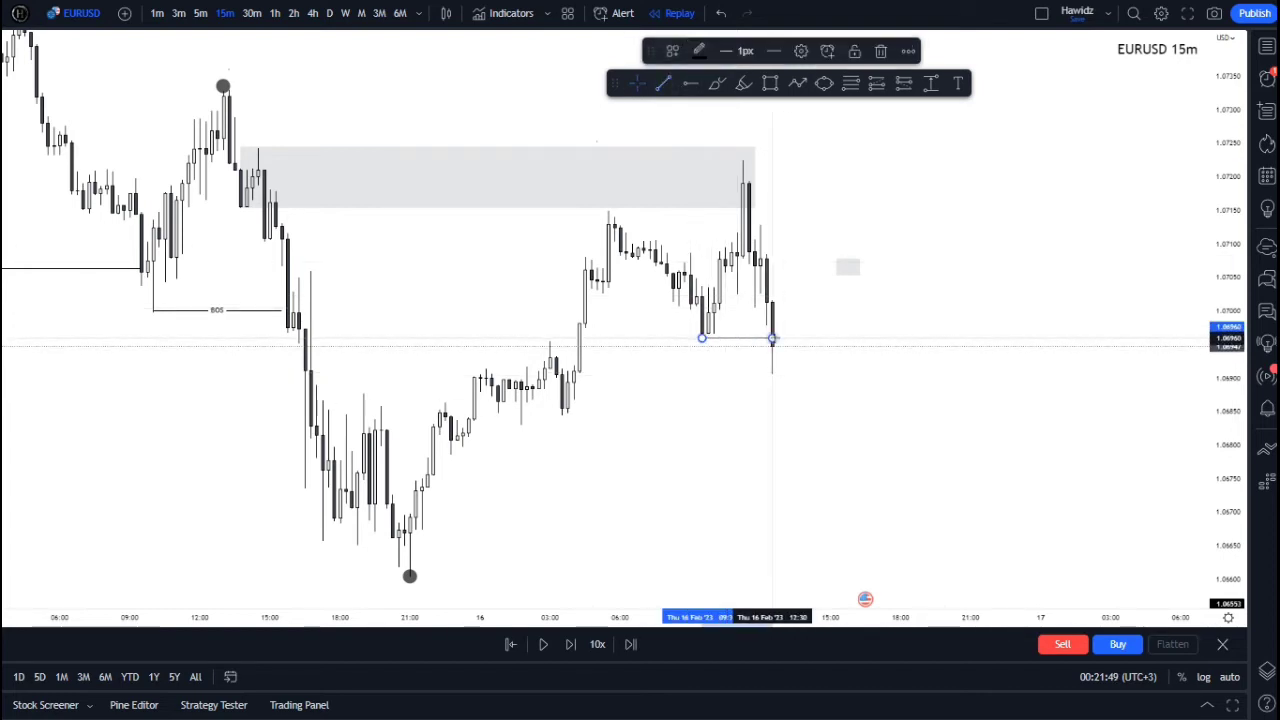
right_click(773, 338)
mouse_move(851, 353)
left_click(945, 413)
left_click(935, 406)
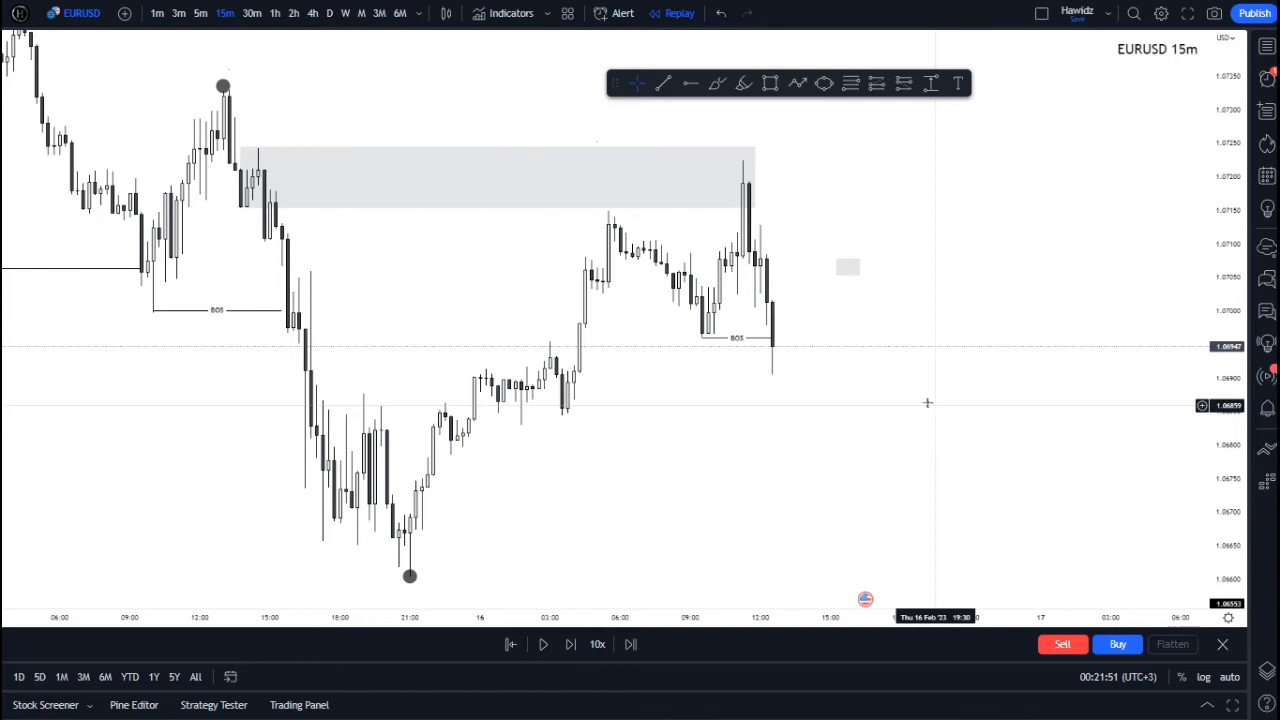
- Brush a projected retracement into the small supply zone with a drop from it, plus a line from the 15 February low, and undo these sketches
scroll(853, 364, "up", 2)
scroll(853, 364, "down", 2)
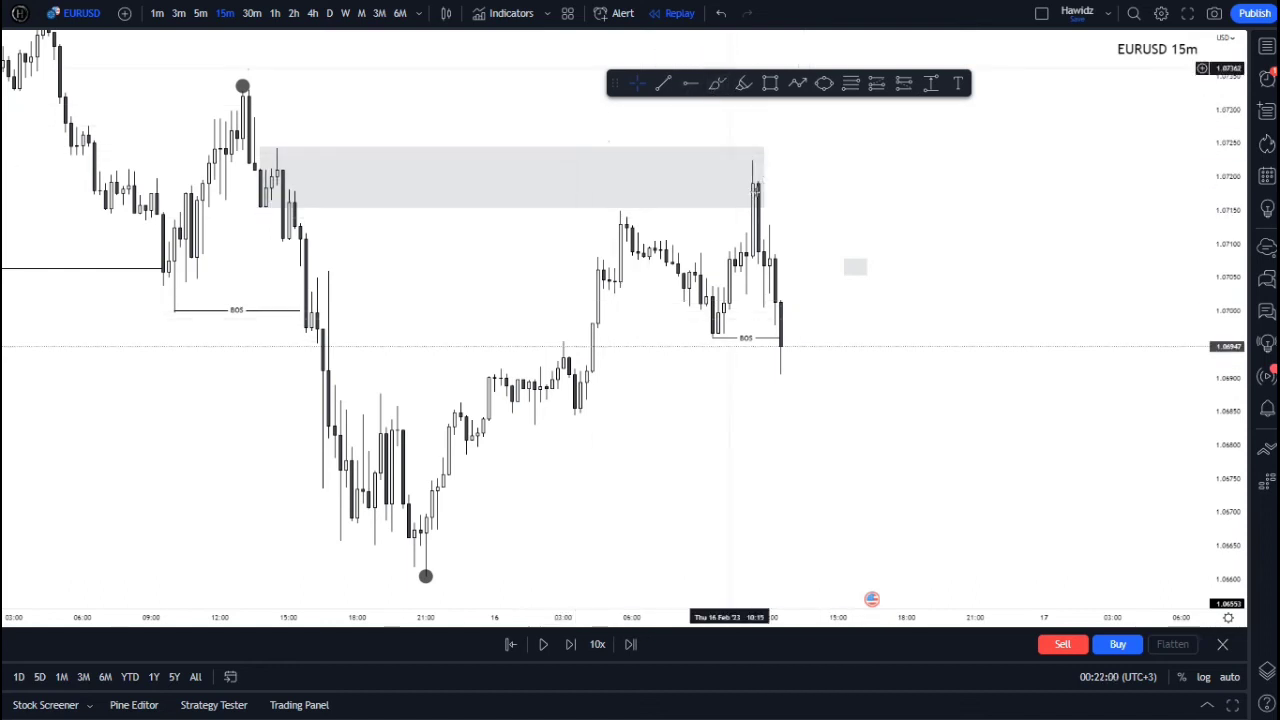
left_click(716, 83)
mouse_move(800, 357)
left_mouse_down()
mouse_move(856, 257)
mouse_move(866, 263)
mouse_move(830, 266)
mouse_move(929, 466)
left_mouse_up()
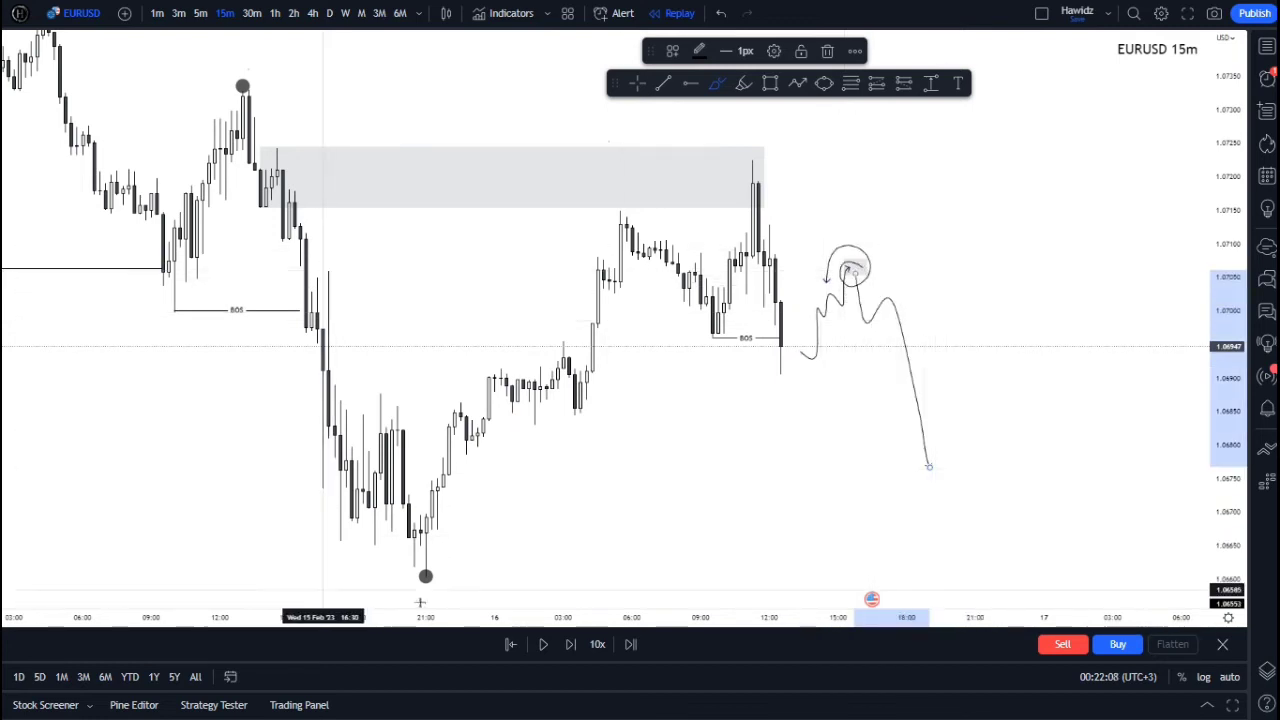
left_click_drag(425, 576, 557, 577)
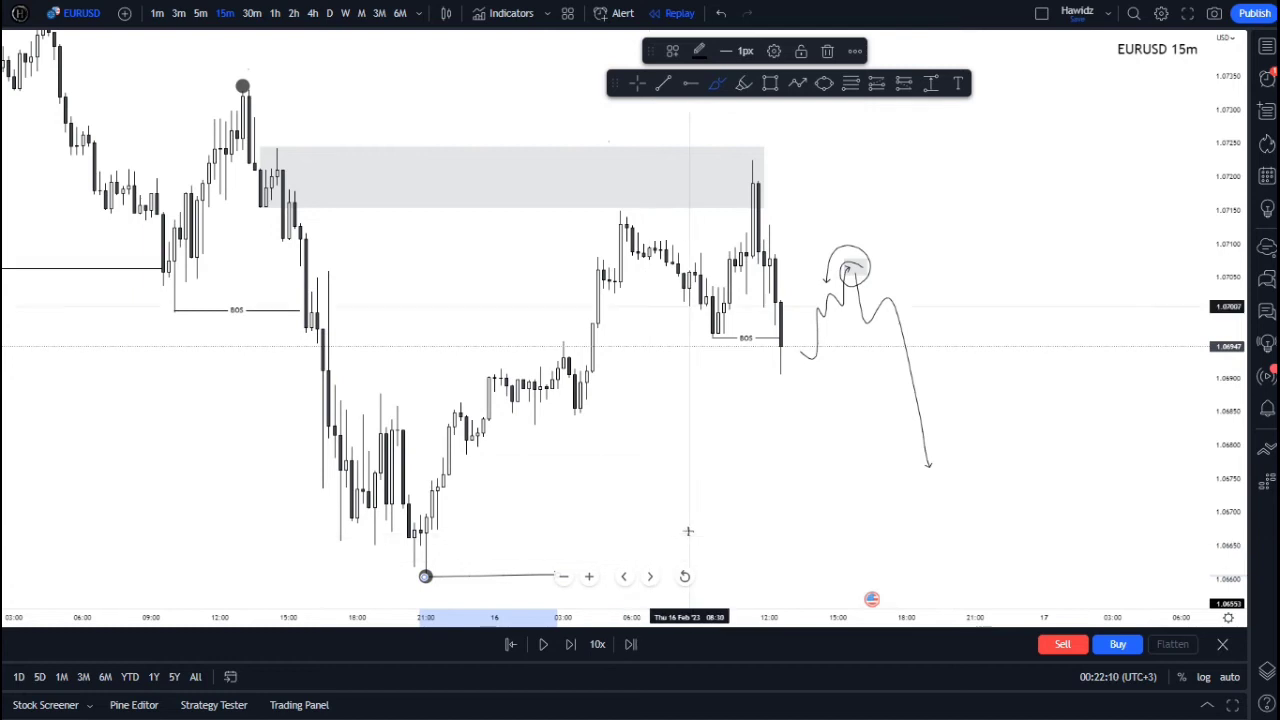
key("ctrl+z")
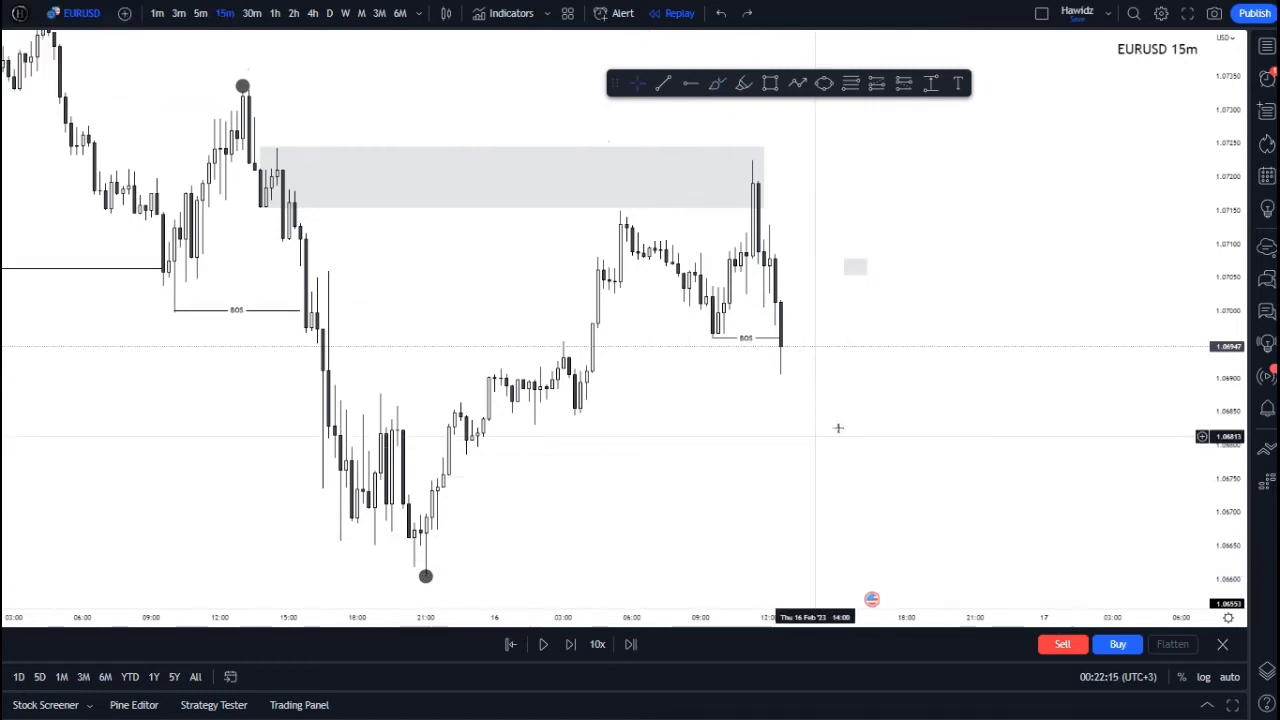
- Advance the replay candle by candle to 15:45 on 16 February
key("shift+Right")
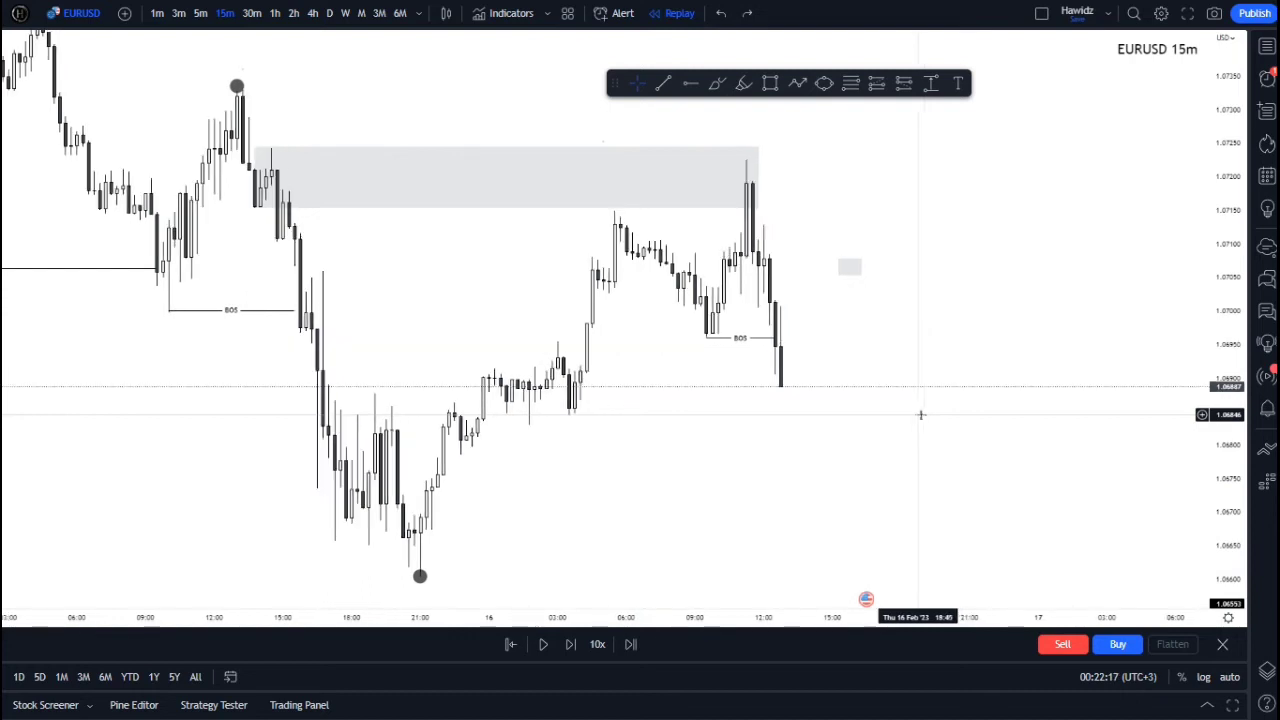
key("shift+Right")
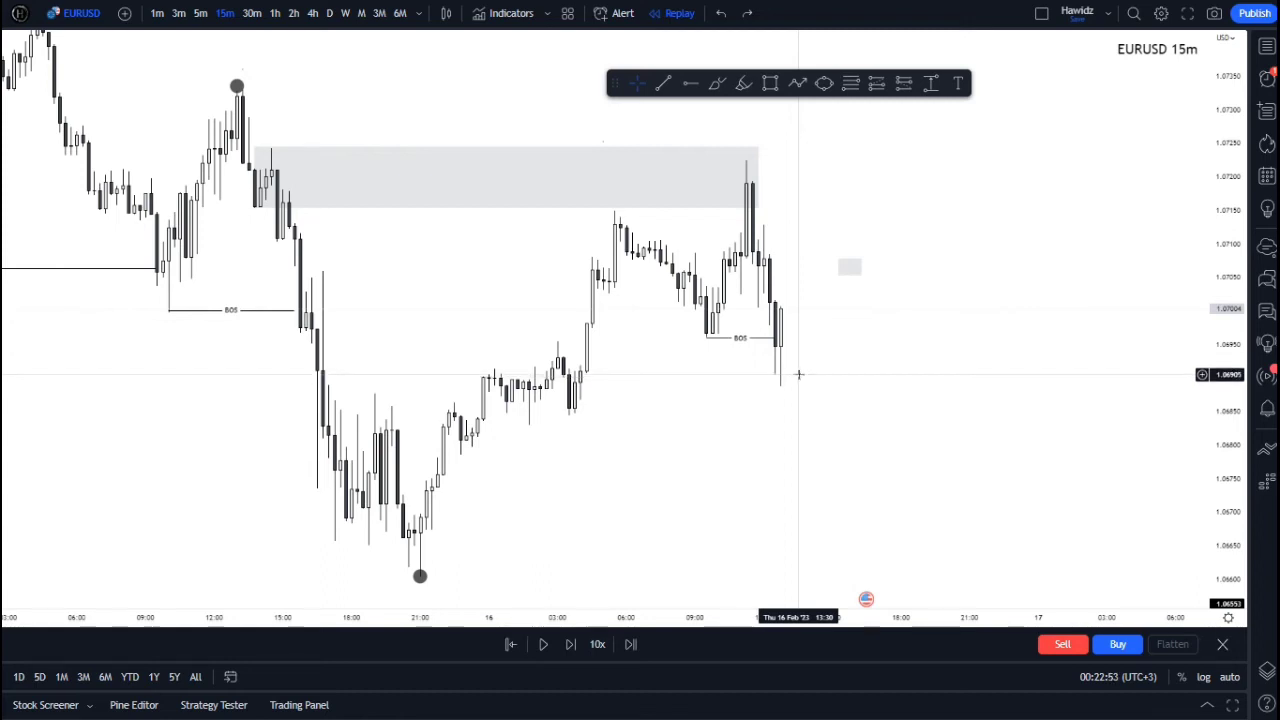
key("shift+Right")
key("shift+Right")
key("shift+Right")
key("shift+Right")
key("shift+Right")
key("shift+Right")
key("shift+Right")
key("shift+Right")
key("shift+Right")
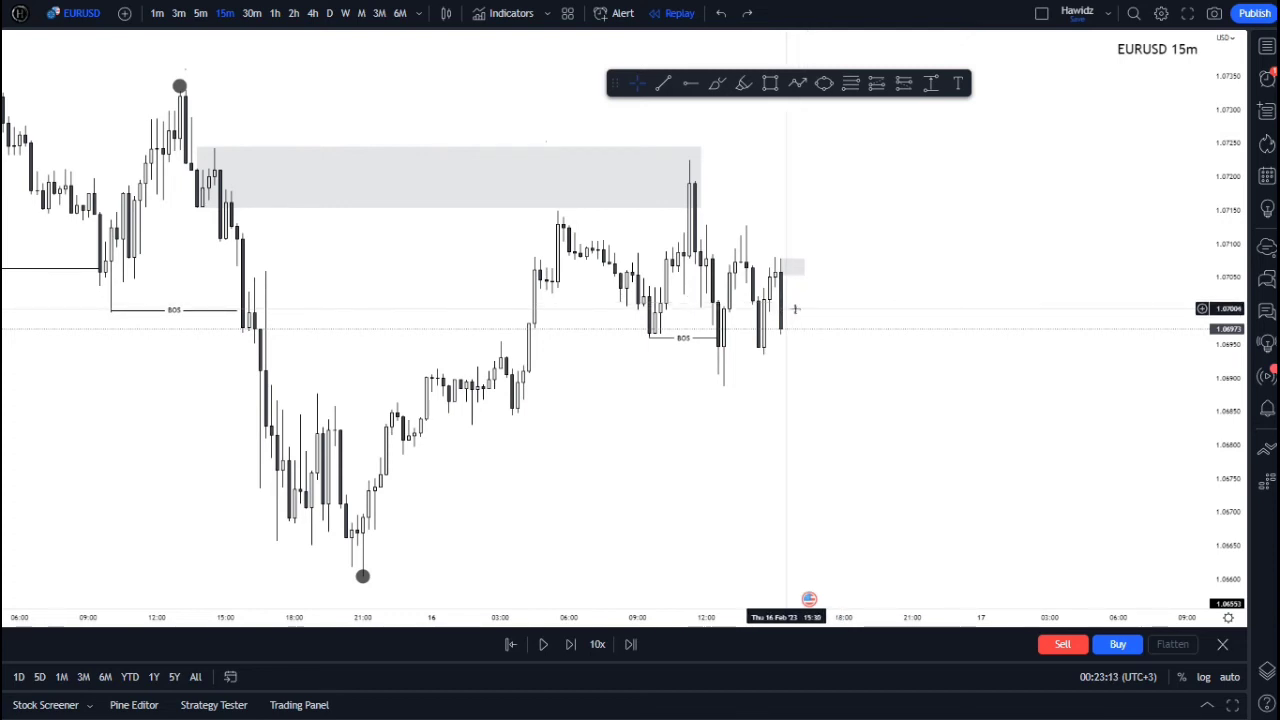
key("shift+Right")
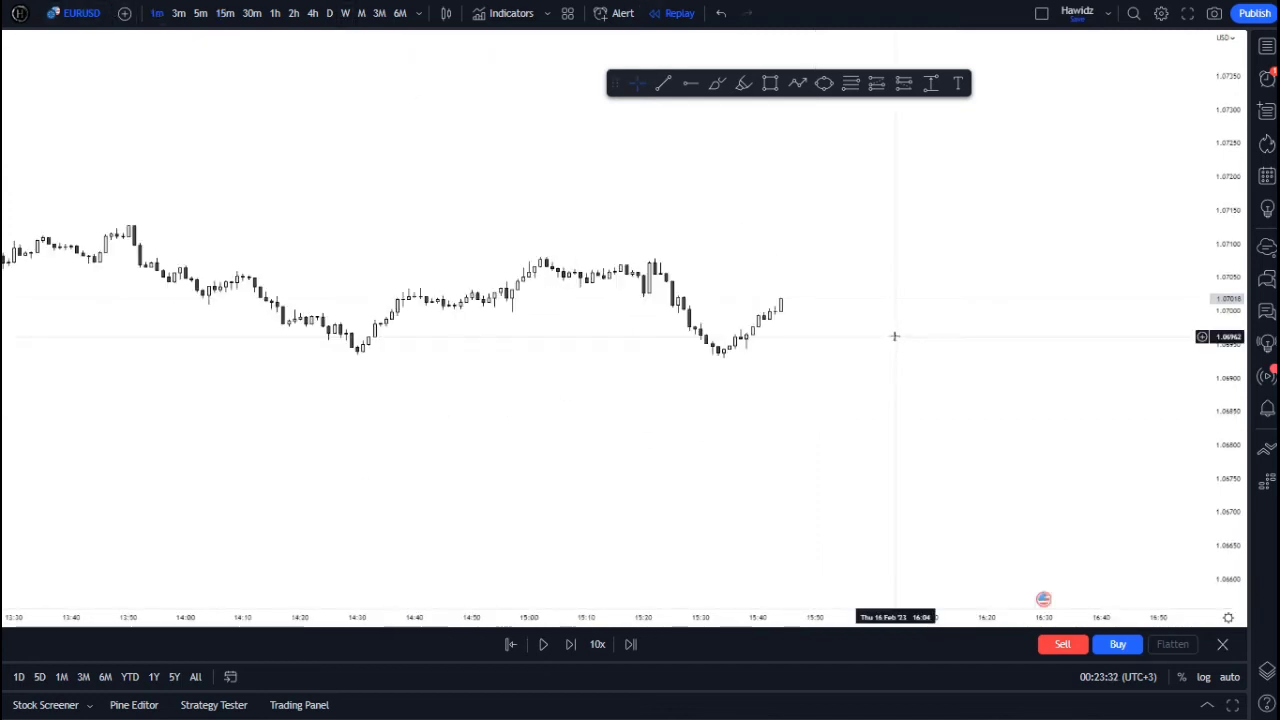
- Fit the 1-minute chart's price scale automatically and show the 16 February session from 09:00
scroll(894, 337, "down", 5)
left_click(1229, 677)
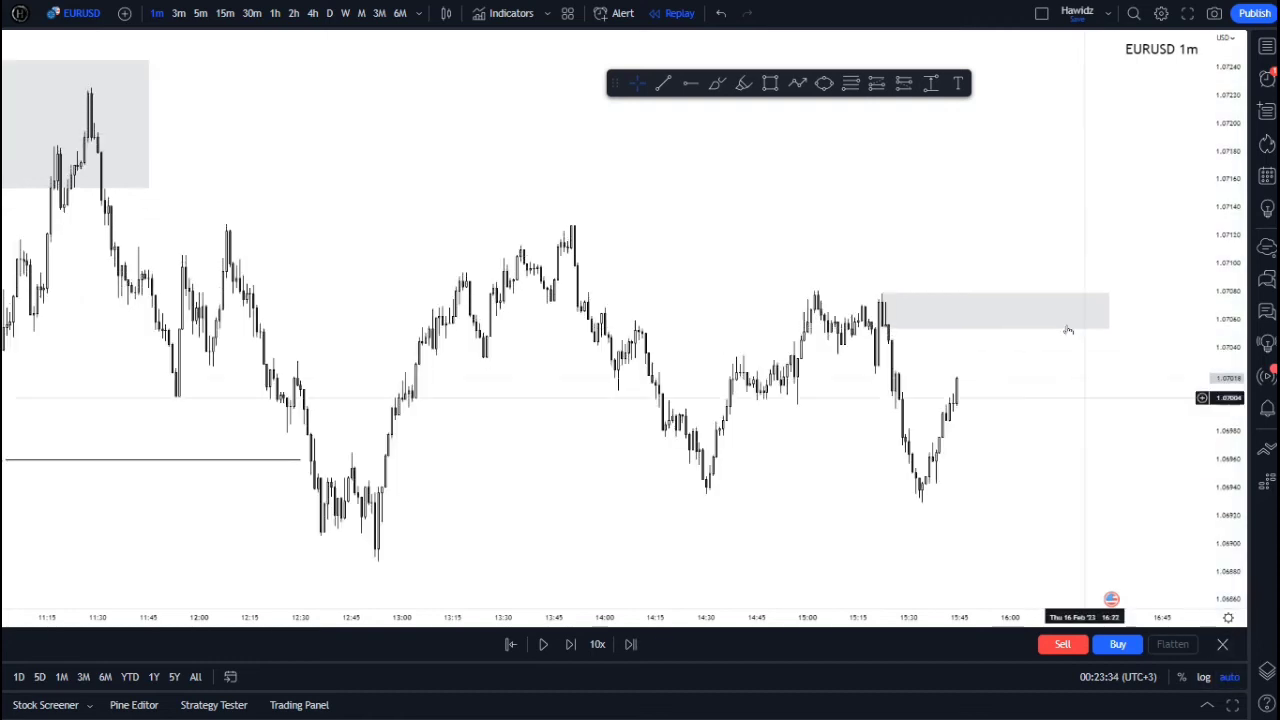
scroll(1062, 326, "down", 3)
left_click(609, 540)
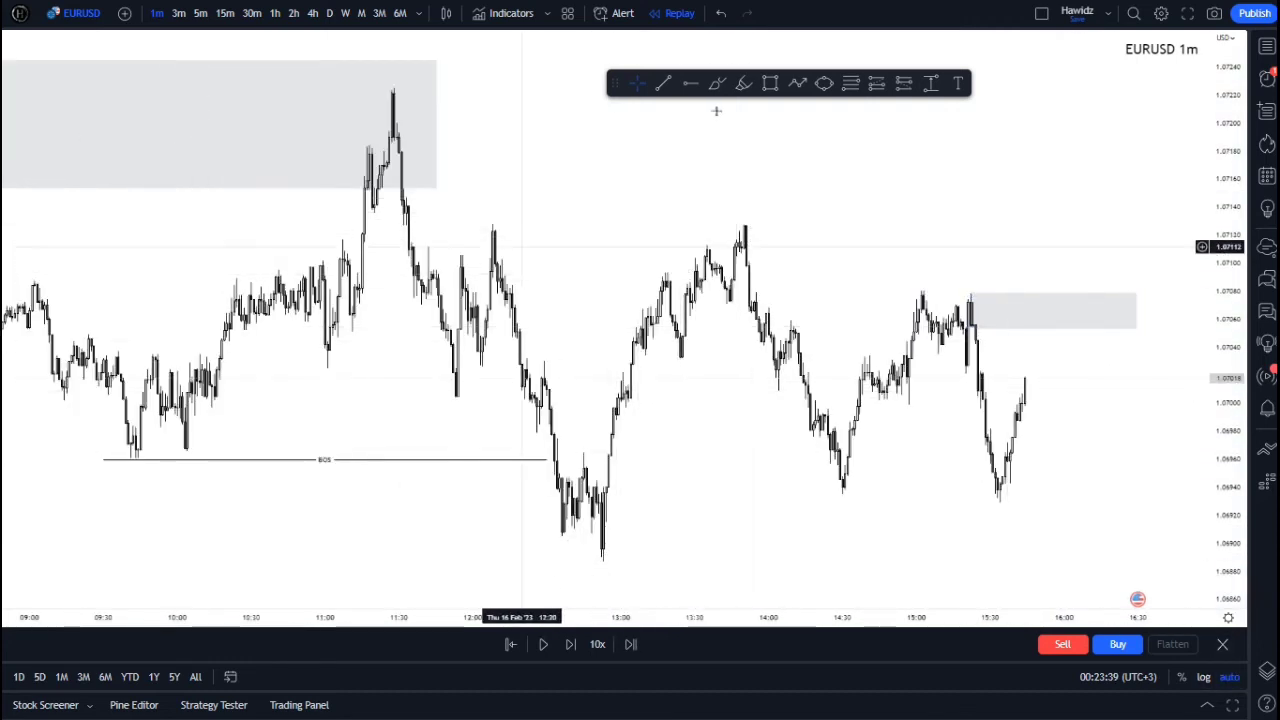
- Draw a supply zone rectangle from the 12:08 swing high to about 14:22, spanning about 1.0709 to 1.0713
left_click(770, 88)
left_click(493, 278)
left_click(810, 226)
left_click_drag(818, 222, 823, 220)
left_click(906, 220)
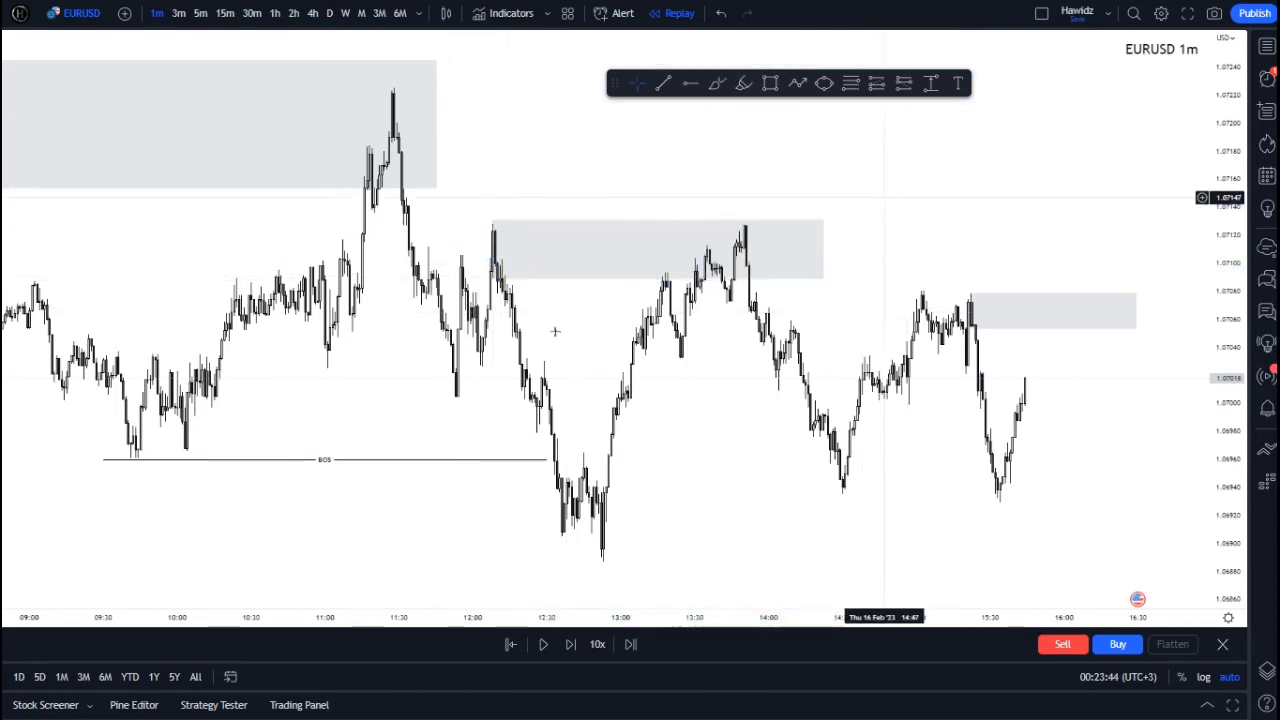
- Brush a schematic rise and sharp drop above the latest supply zone, with horizontal arrows at its start and peak
scroll(786, 249, "up", 3)
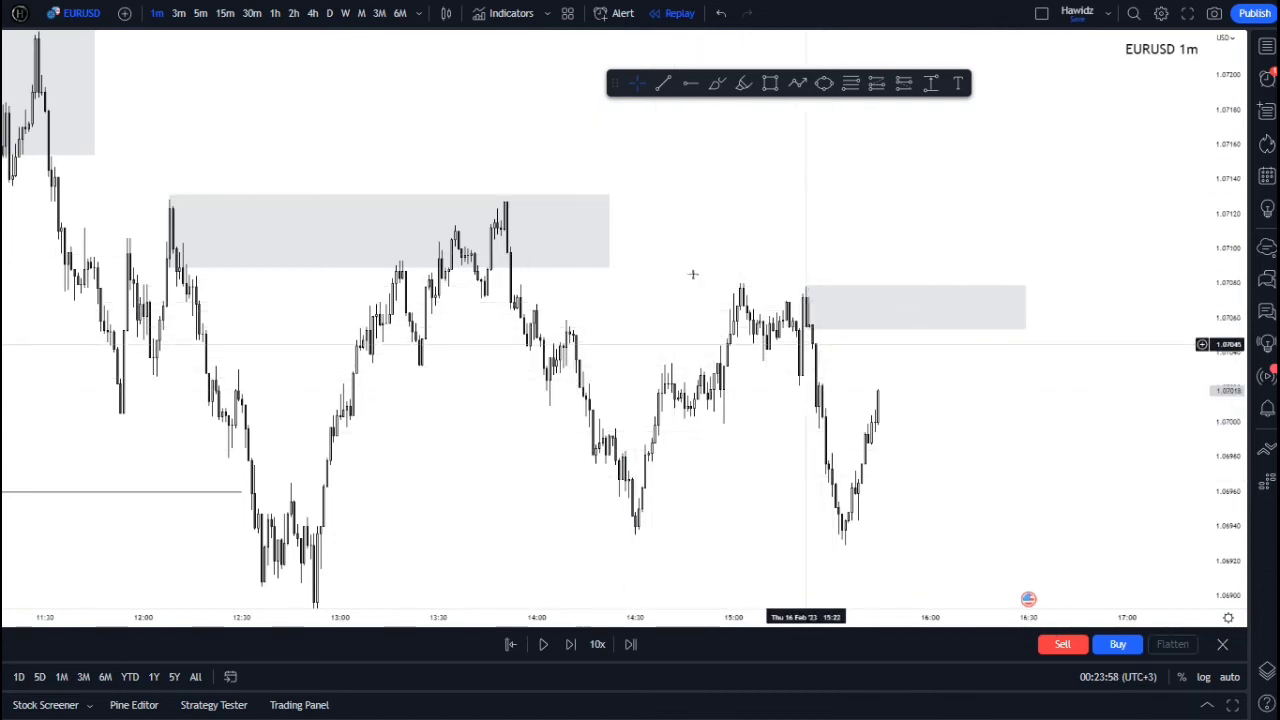
scroll(680, 300, "up", 2)
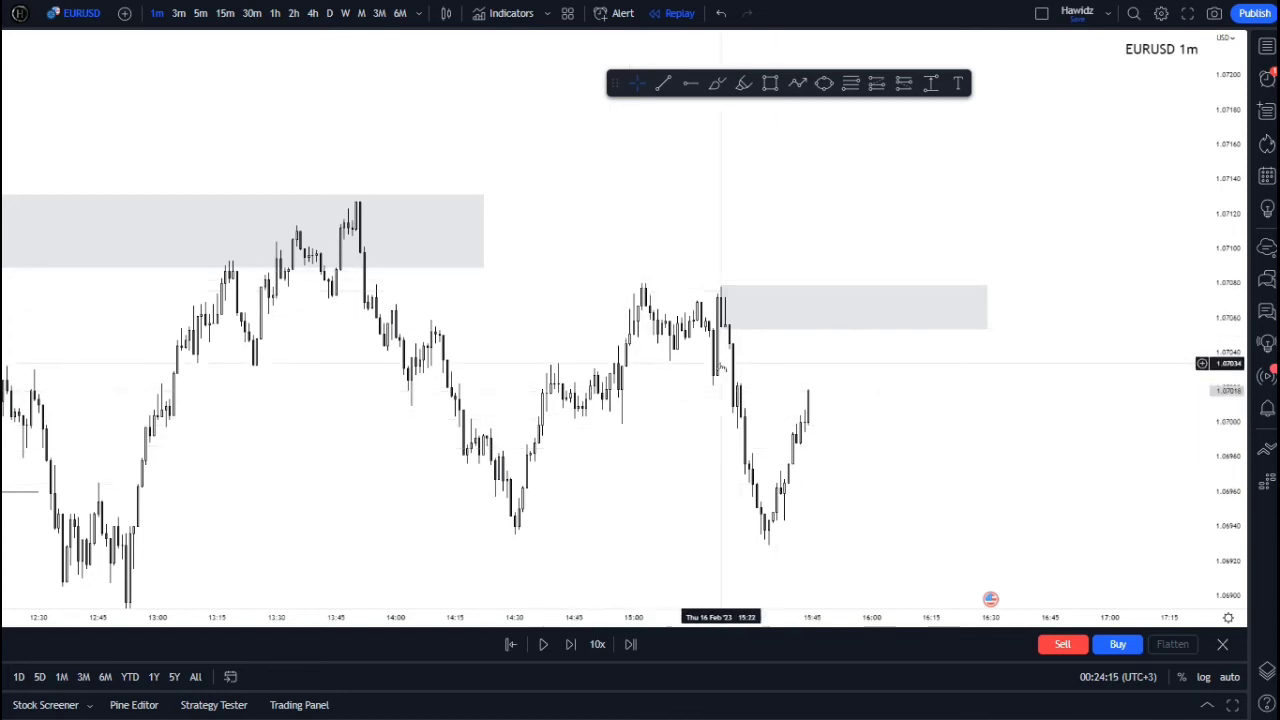
scroll(705, 200, "up", 1)
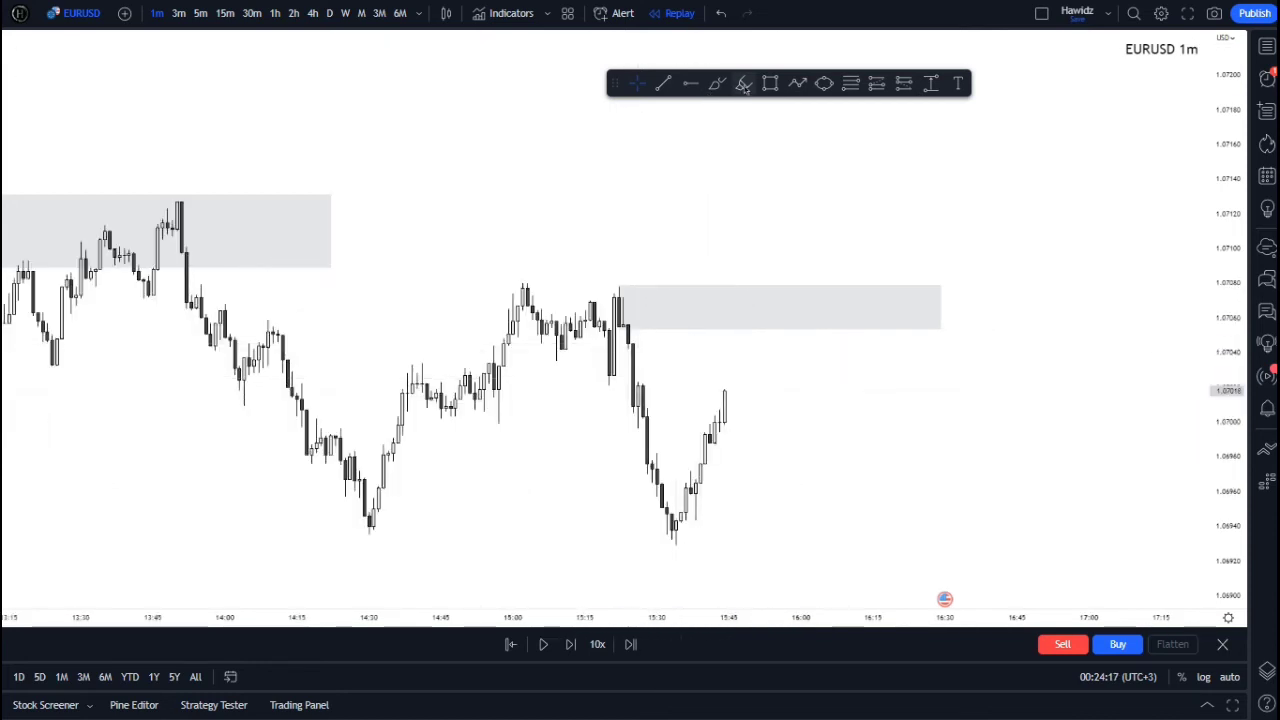
left_click_drag(719, 171, 766, 318)
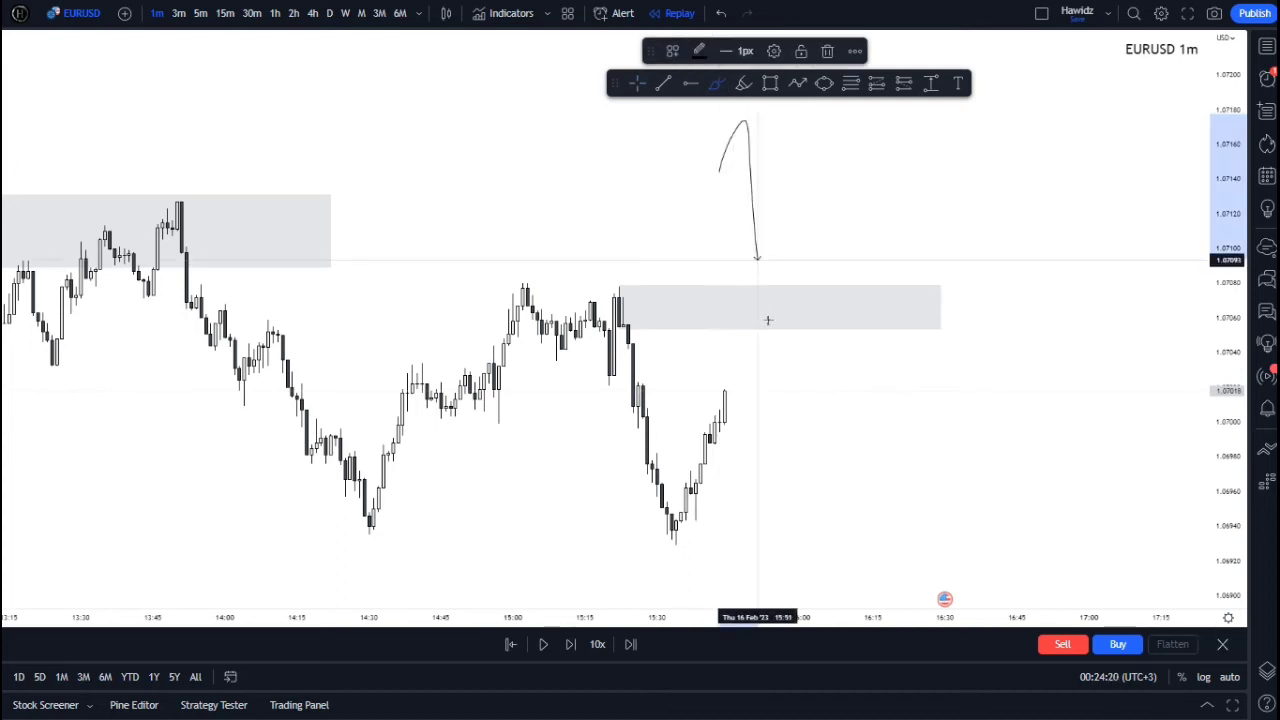
left_click_drag(714, 178, 787, 177)
left_click_drag(724, 117, 762, 114)
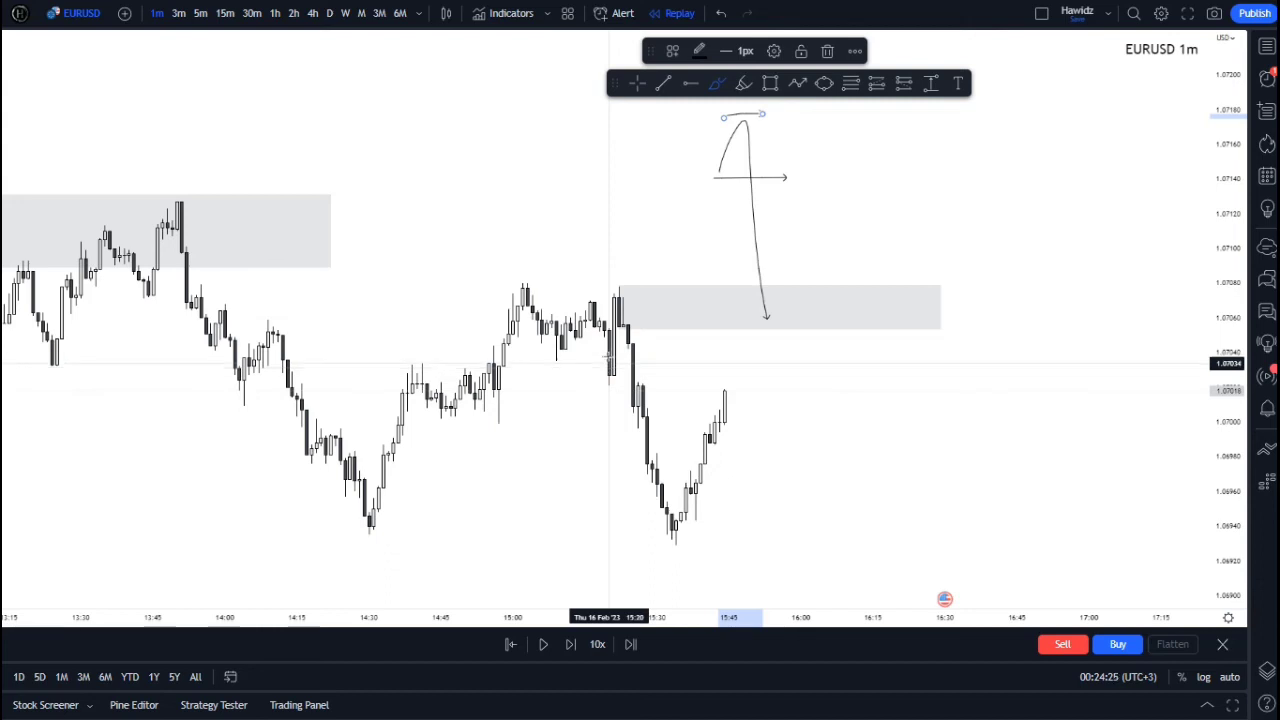
- Brush horizontal arrows along the low and high of the candle before the 15:22 supply zone, and undo the last arrows
left_click_drag(612, 386, 849, 421)
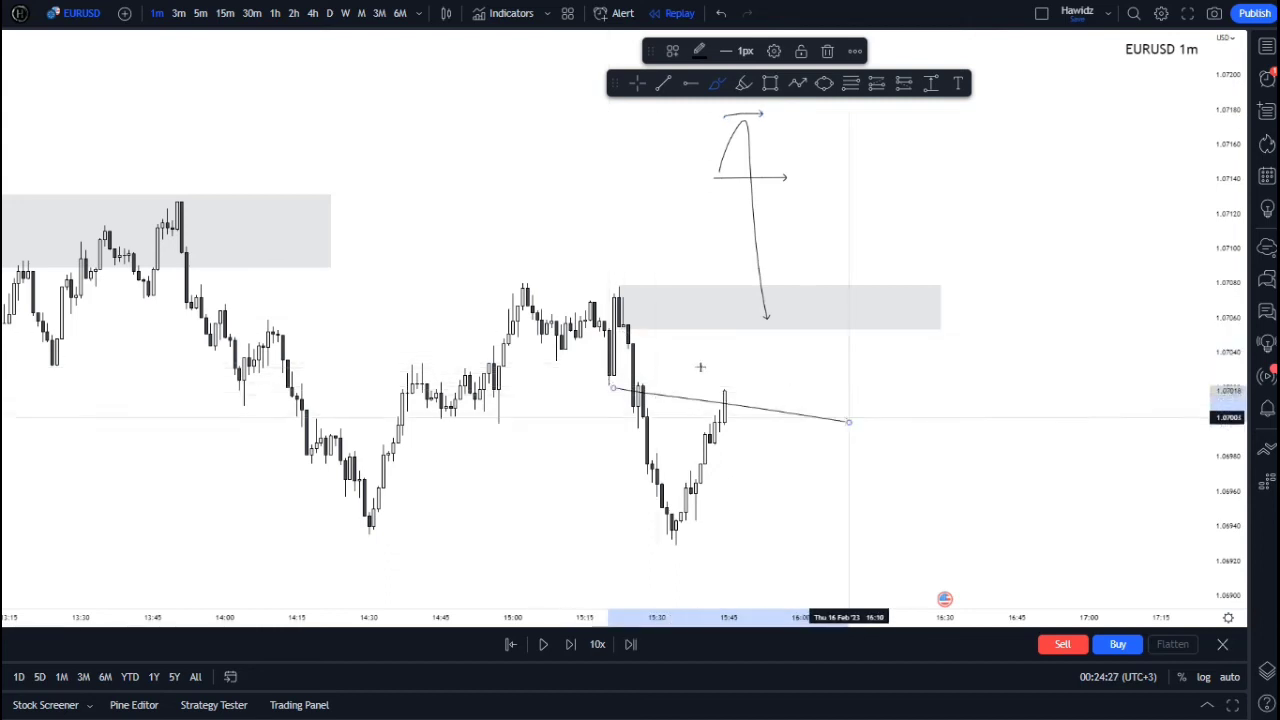
key("Delete")
left_click_drag(618, 378, 695, 380)
left_click_drag(606, 292, 724, 296)
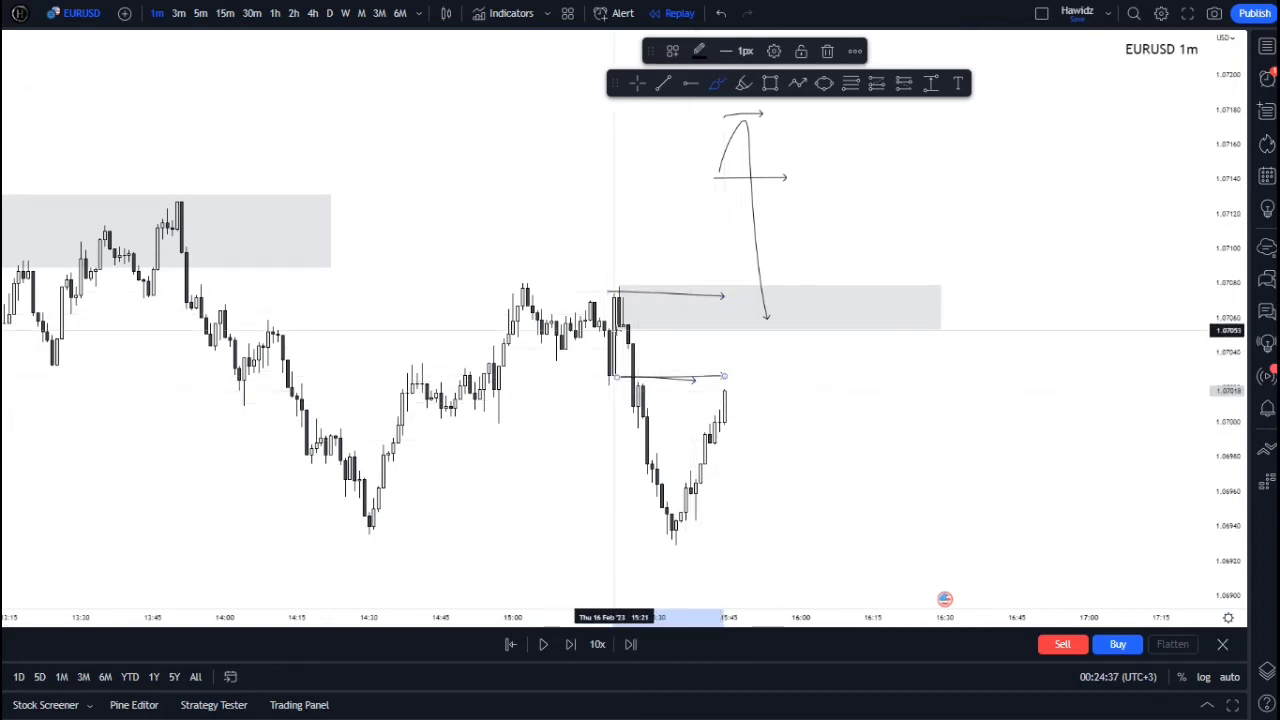
key("ctrl+z")
key("ctrl+z")
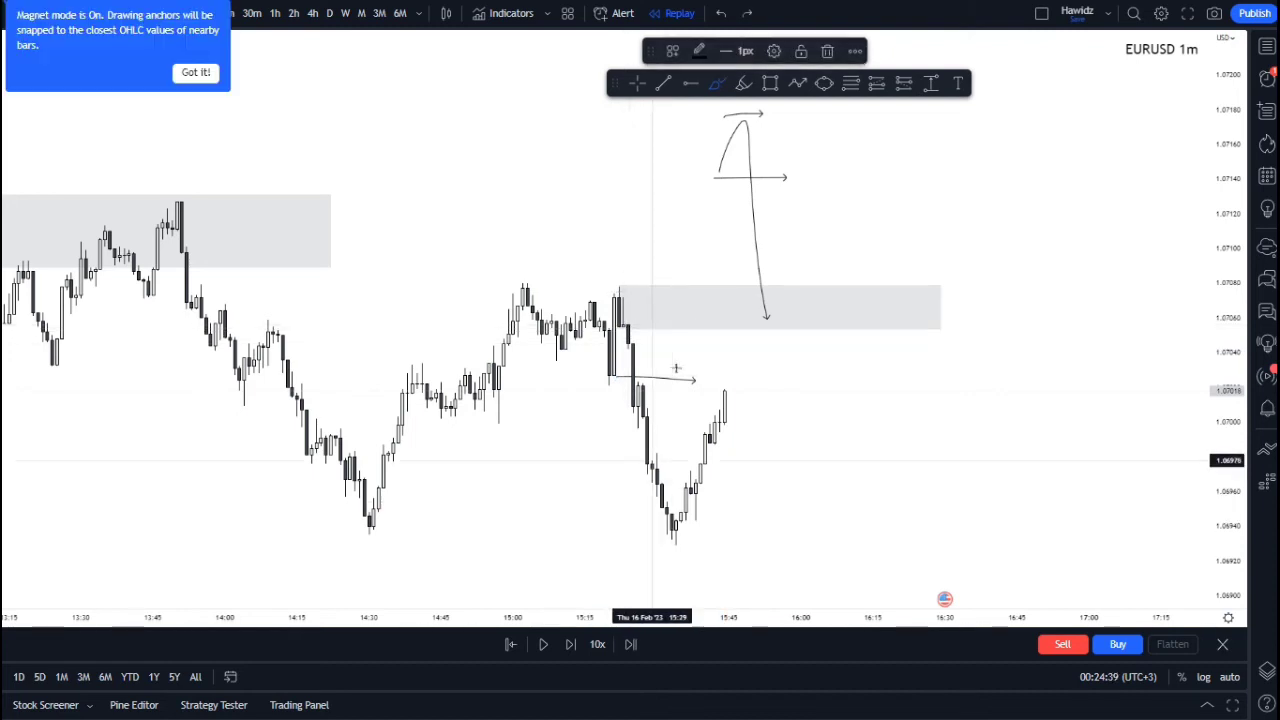
- Select the remaining brush strokes above the latest supply zone and delete them
scroll(490, 306, "up", 1)
scroll(489, 307, "up", 1)
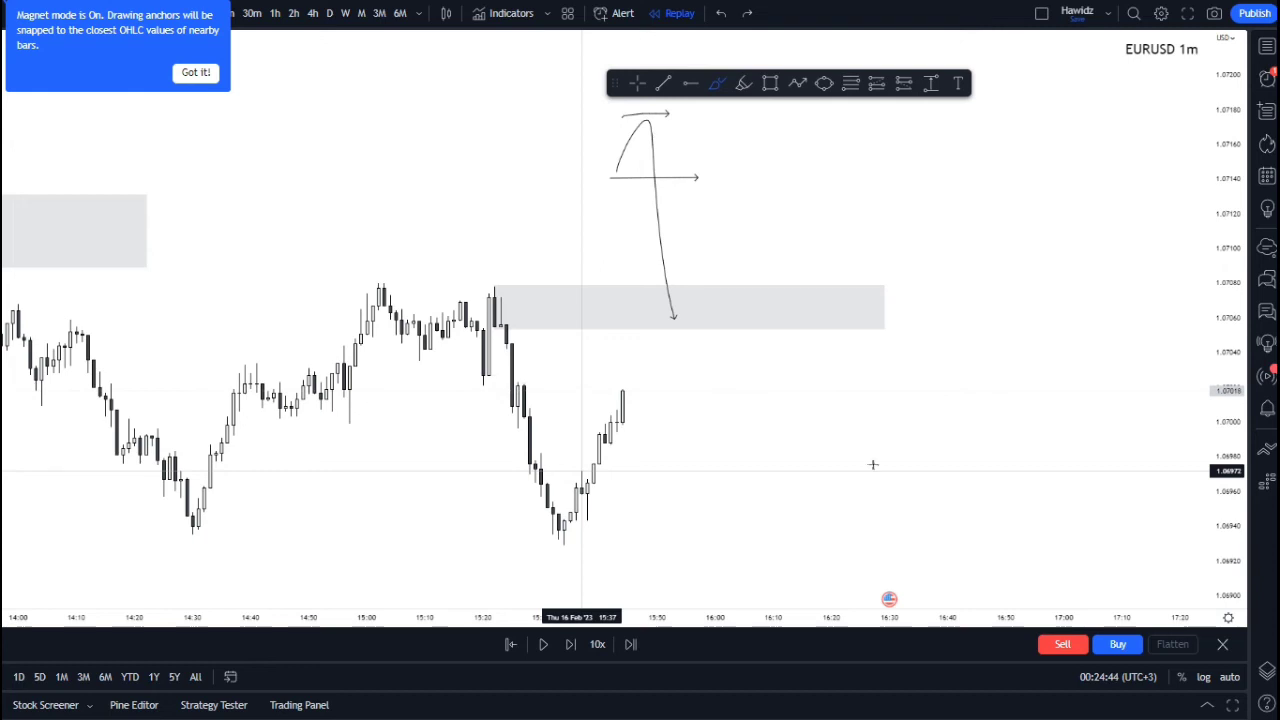
scroll(571, 320, "down", 2)
scroll(782, 257, "down", 1)
left_click_drag(766, 106, 852, 212)
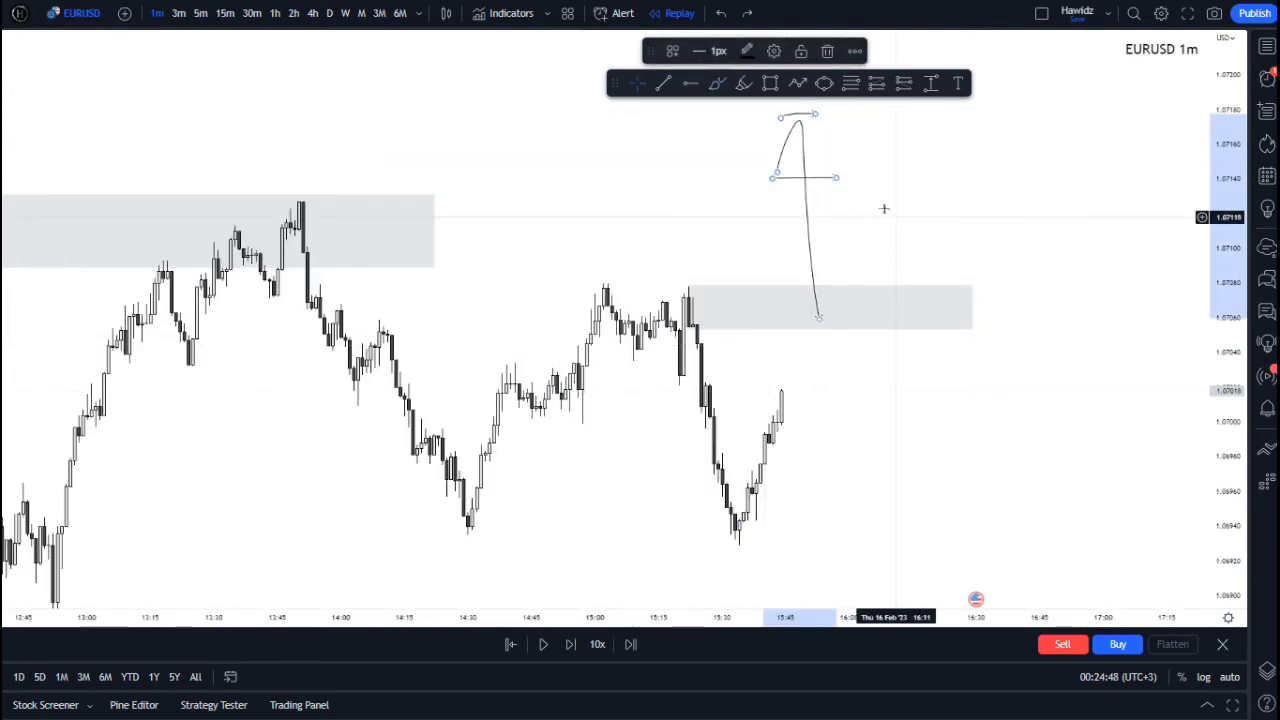
key("Delete")
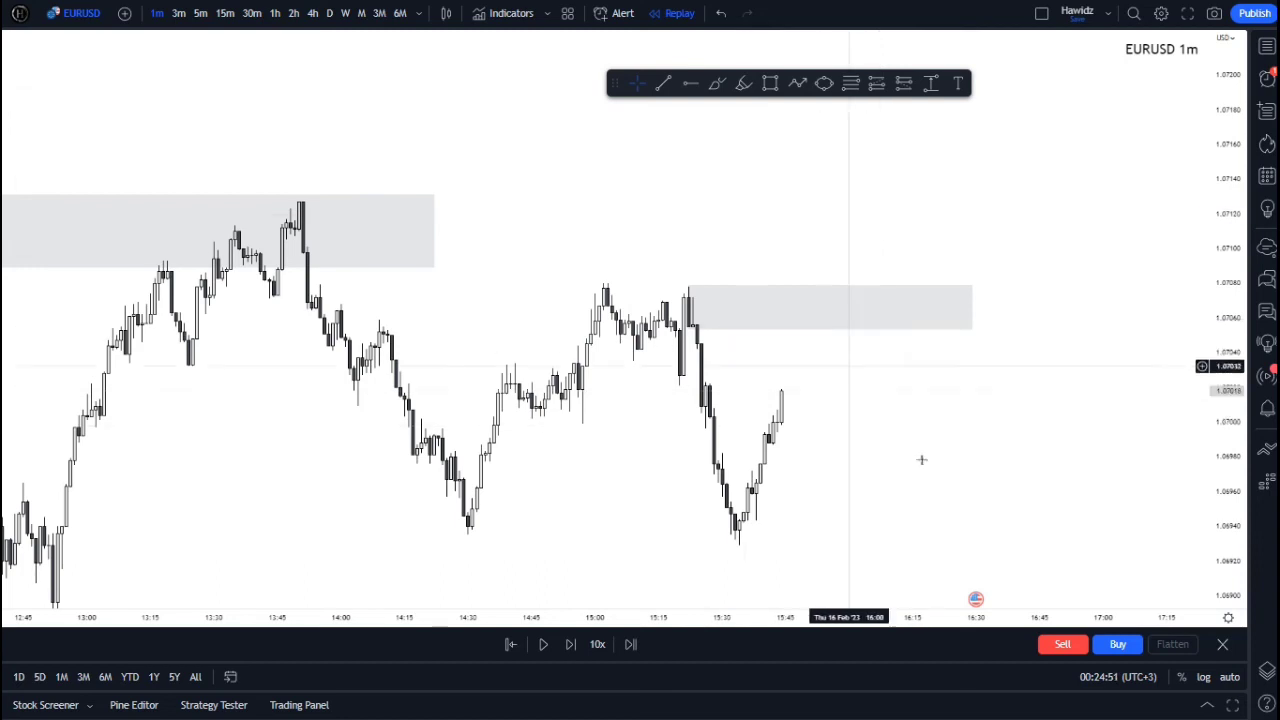
scroll(934, 403, "down", 2)
scroll(930, 469, "up", 2)
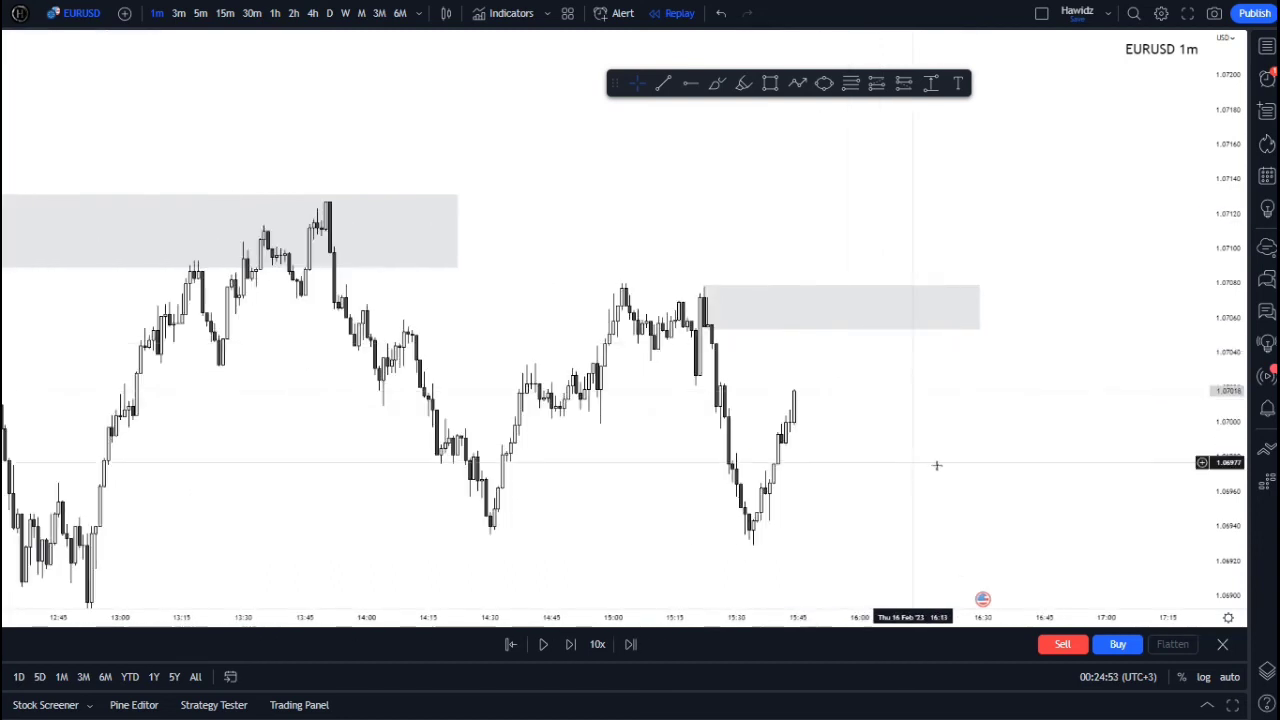
scroll(934, 423, "down", 1)
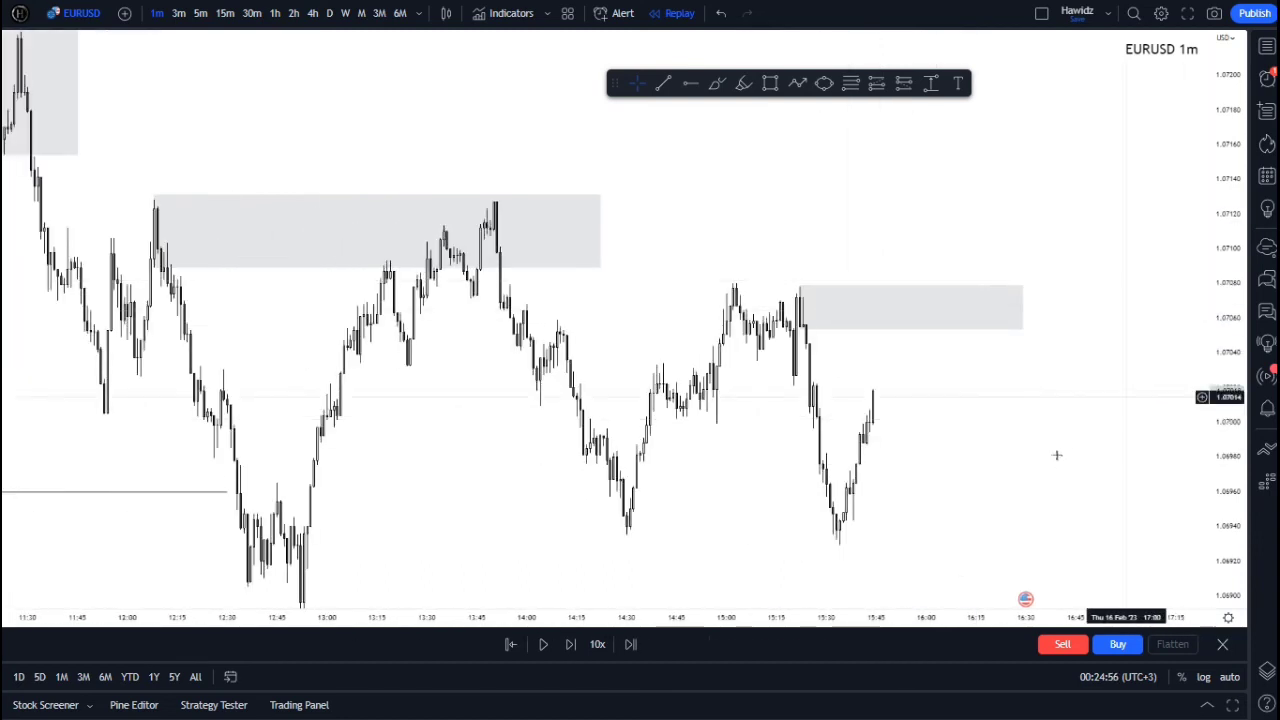
scroll(1077, 351, "down", 1)
- Brush arrows at the 16:03 high and just below it, an arrow along the 15:33 low, and circles at the 15:45 high and 15:58 low
scroll(1049, 383, "up", 2)
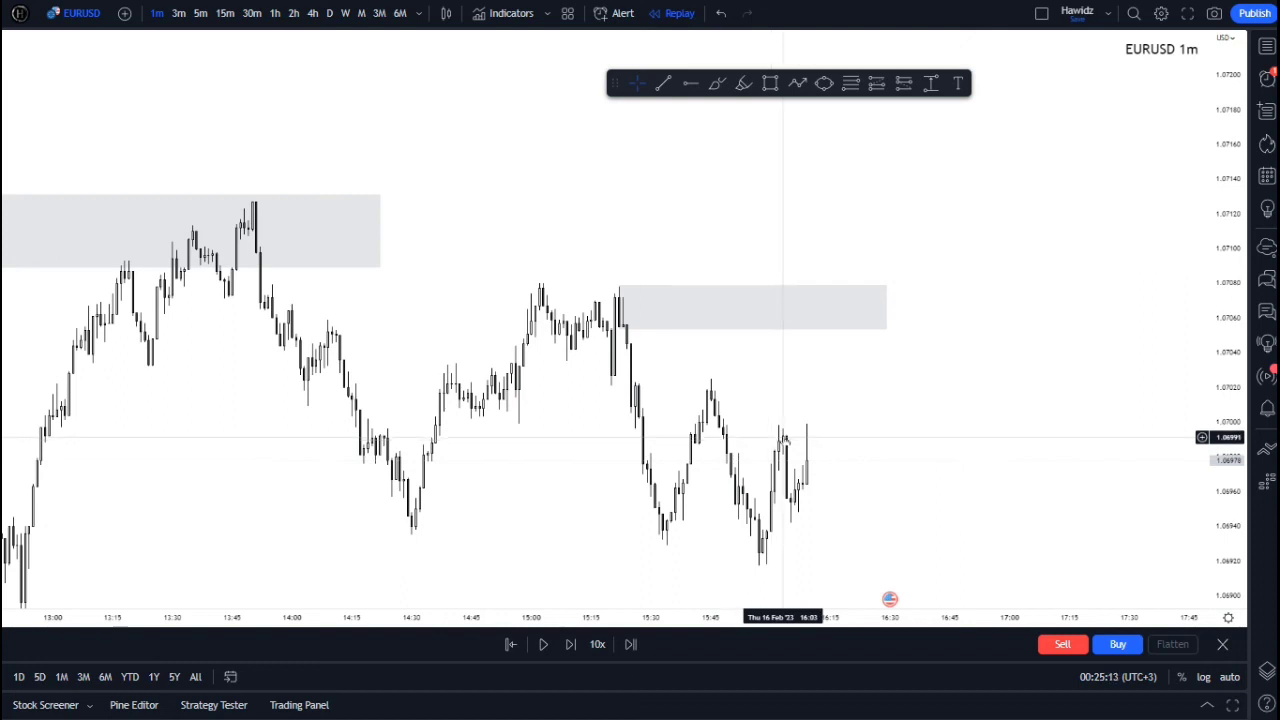
left_click(716, 83)
left_click_drag(764, 429, 806, 429)
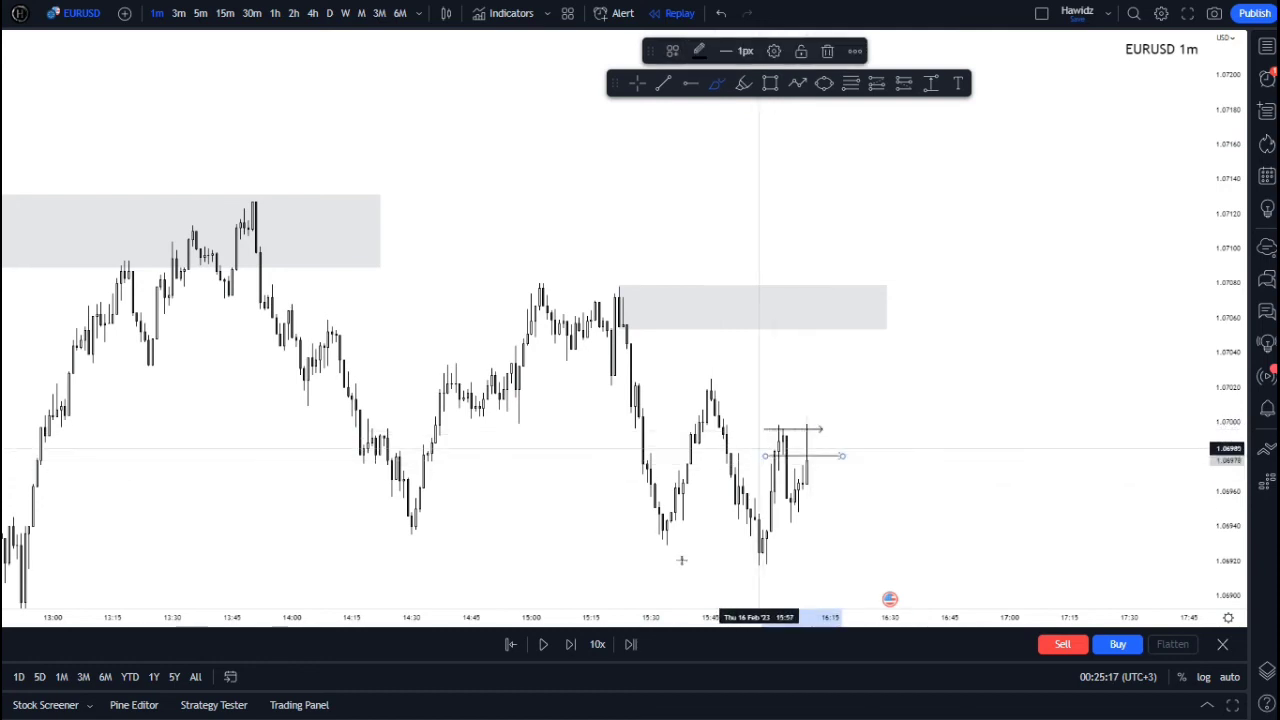
left_click_drag(663, 546, 768, 540)
left_click_drag(713, 373, 714, 381)
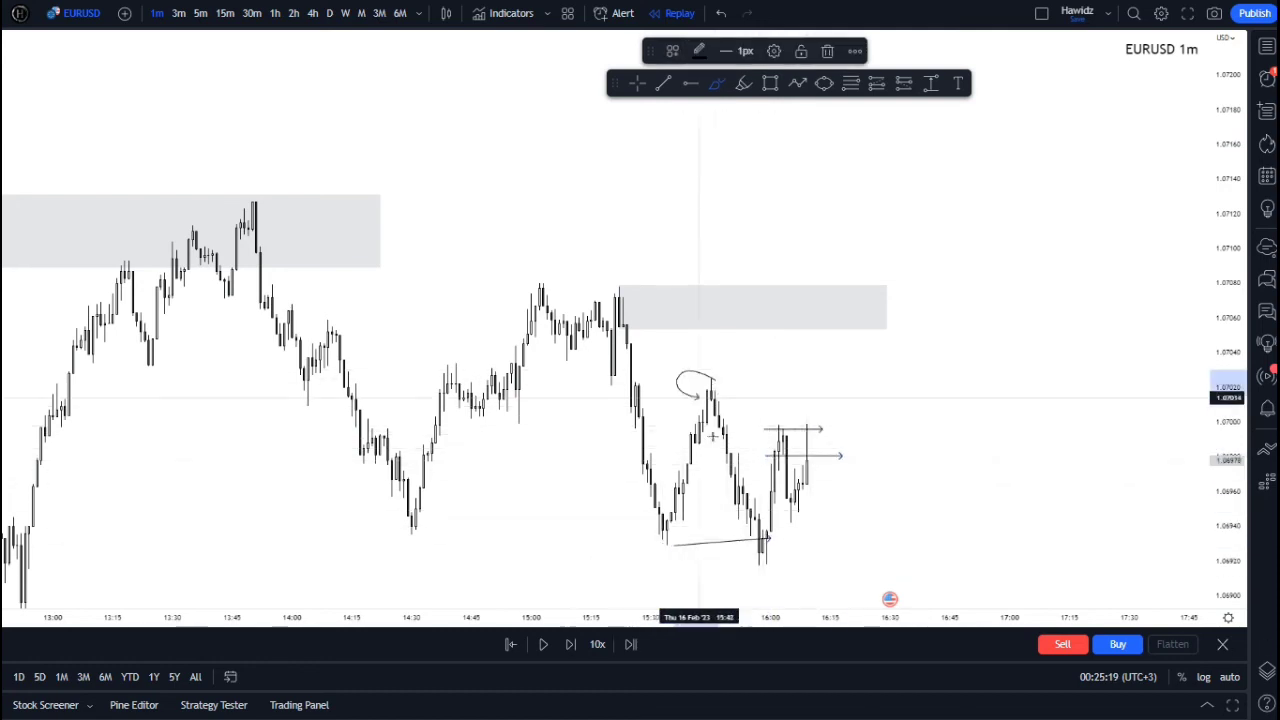
left_click_drag(760, 540, 768, 557)
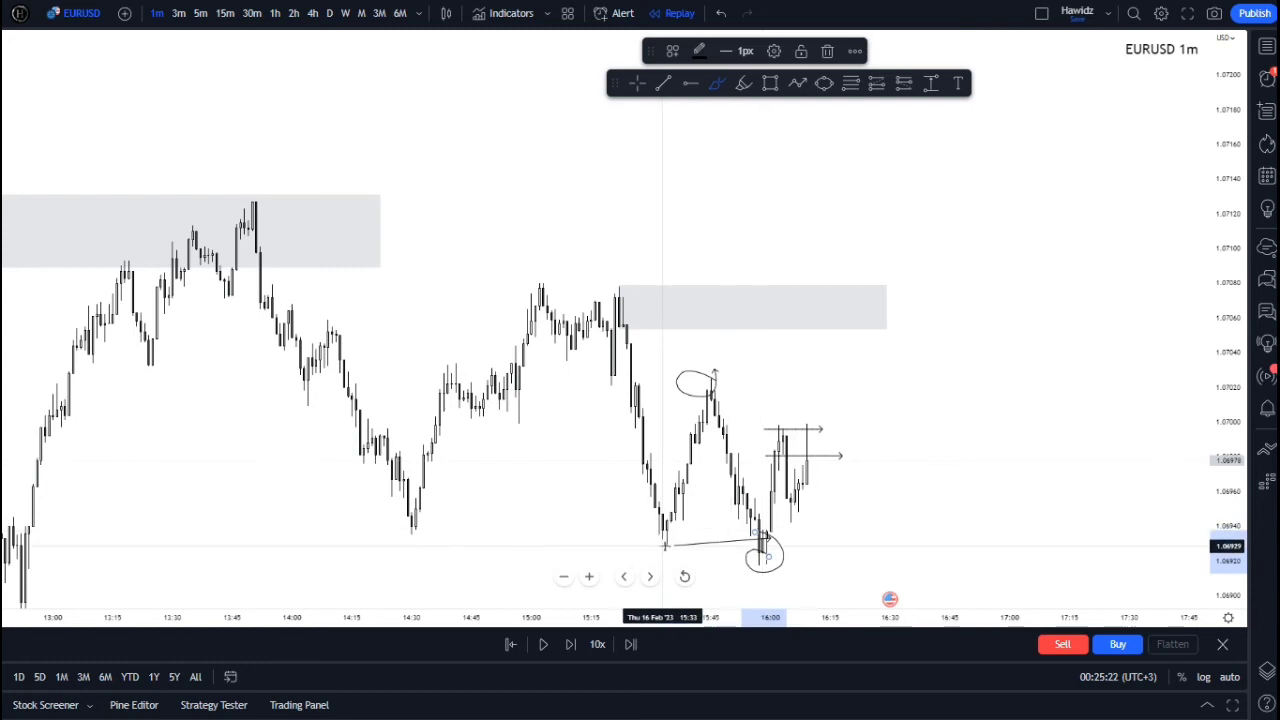
- Brush further arrows along the 15:33 low and the 16:03 high, plus horizontal arrows and a circle at the 15:45 high
left_click(732, 543)
left_click_drag(758, 429, 822, 420)
left_click_drag(767, 459, 850, 448)
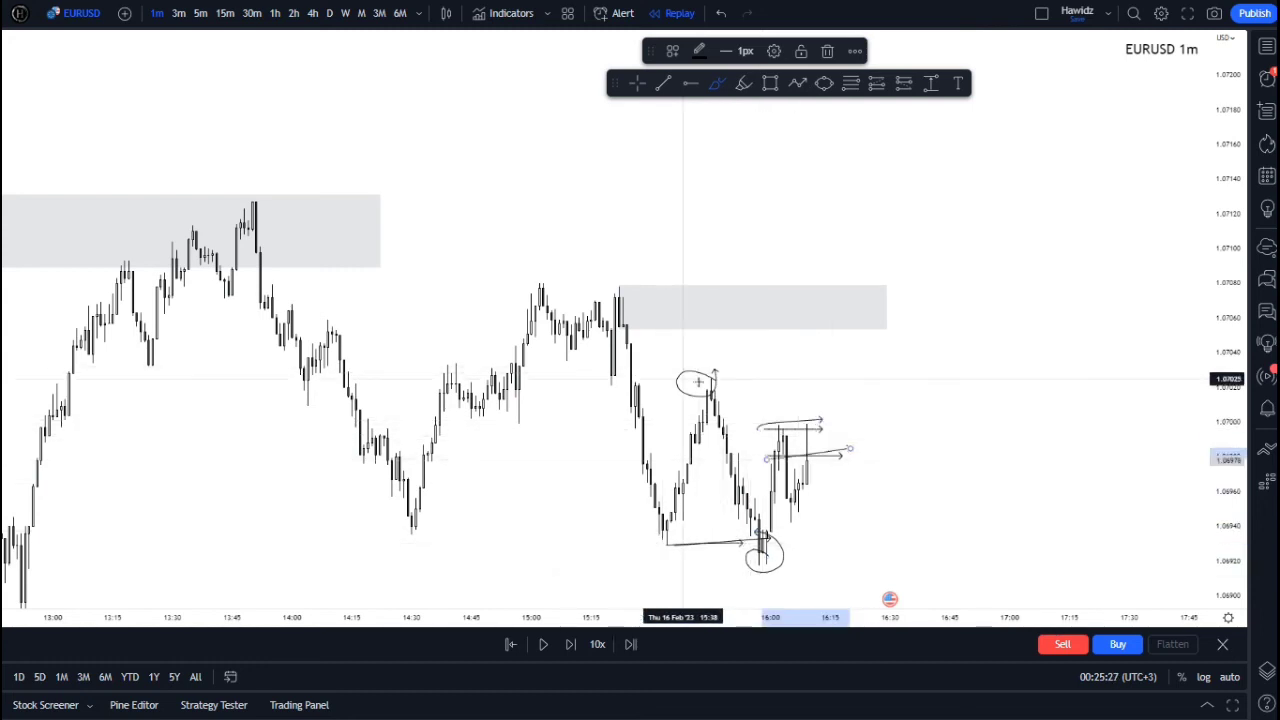
mouse_move(704, 362)
left_mouse_down()
mouse_move(770, 363)
mouse_move(730, 358)
left_mouse_up()
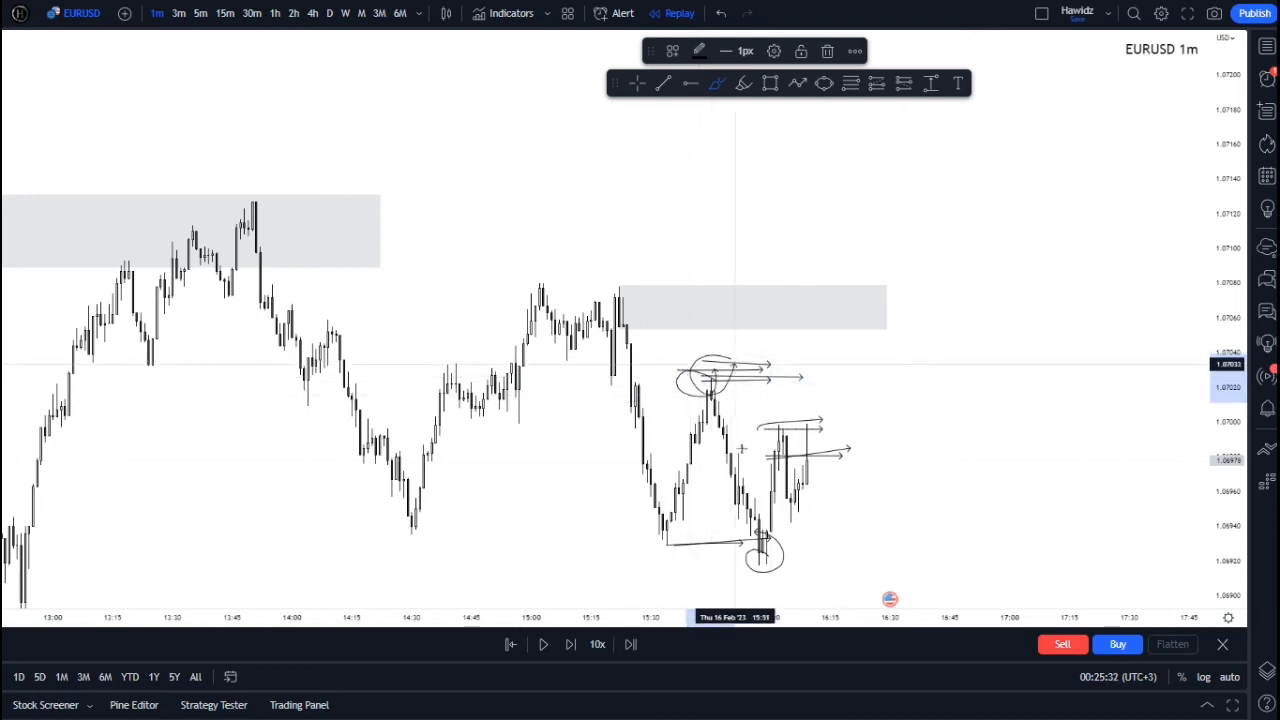
- Brush a projected zigzag towards the latest supply zone and a fall from it, and undo all the brush strokes
mouse_move(819, 400)
left_mouse_down()
mouse_move(838, 428)
mouse_move(874, 401)
left_mouse_up()
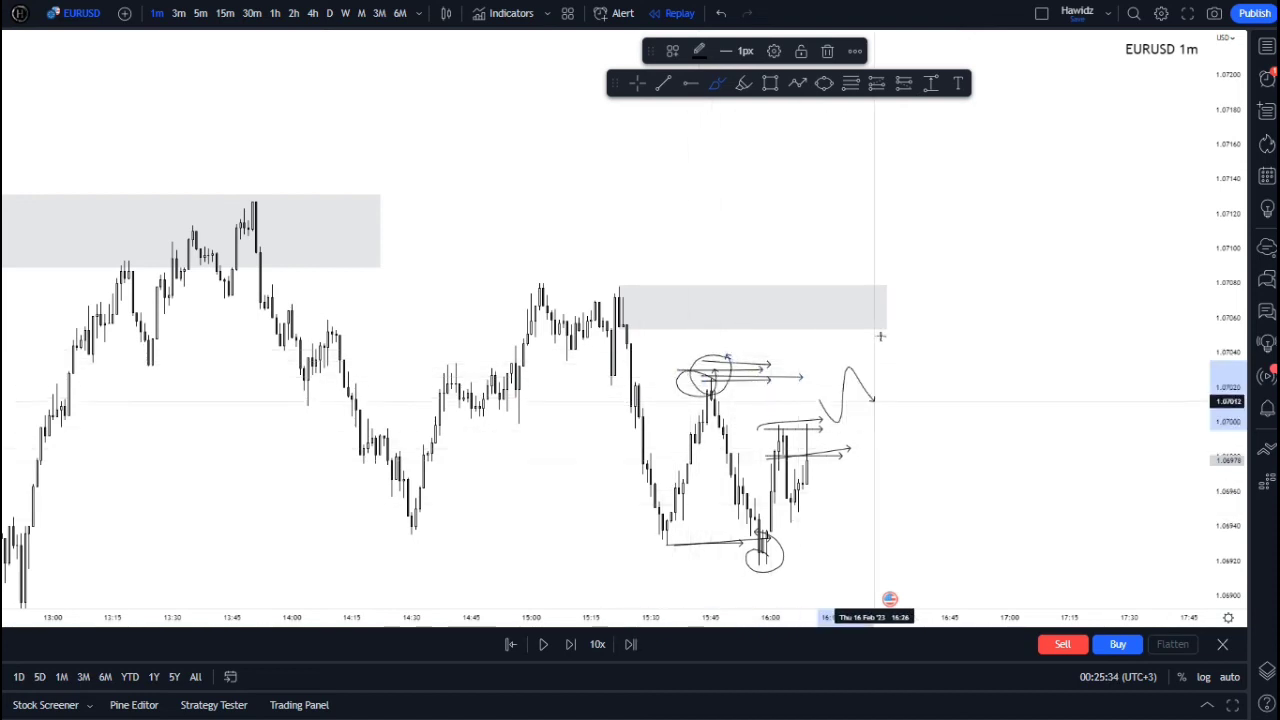
mouse_move(888, 322)
left_mouse_down()
mouse_move(903, 315)
mouse_move(898, 302)
mouse_move(964, 477)
left_mouse_up()
key("ctrl+z")
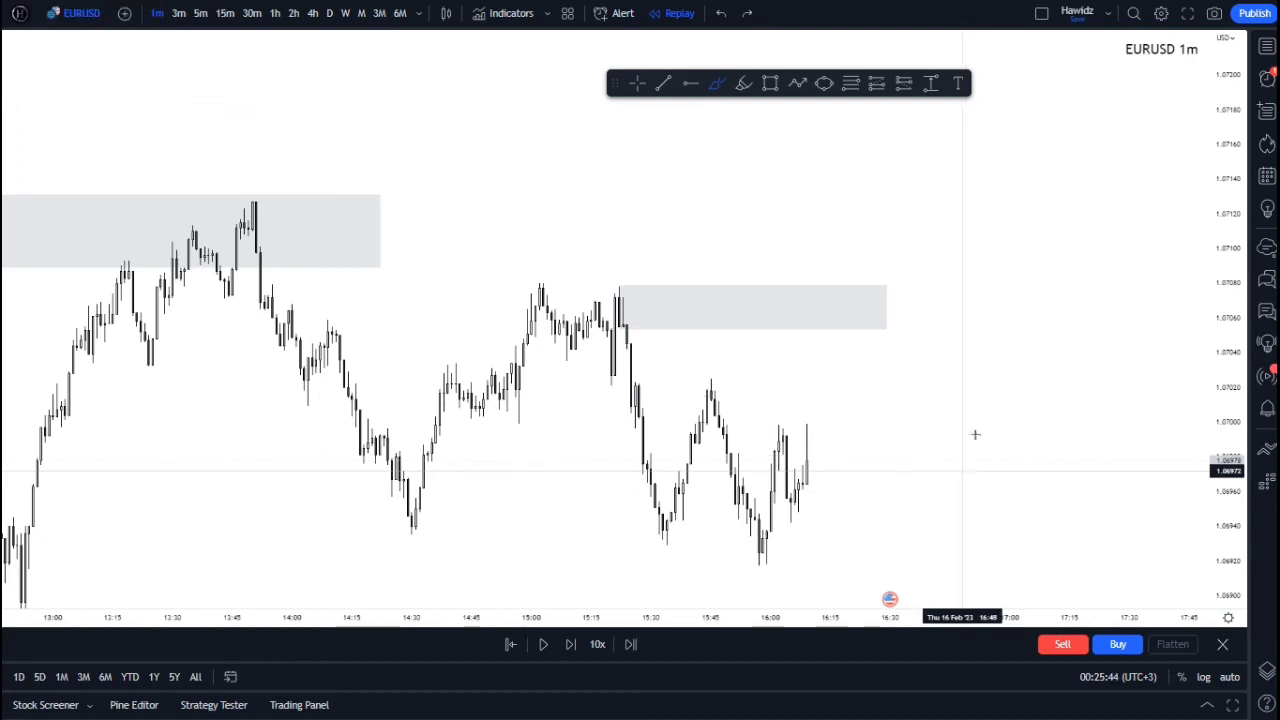
key("Escape")
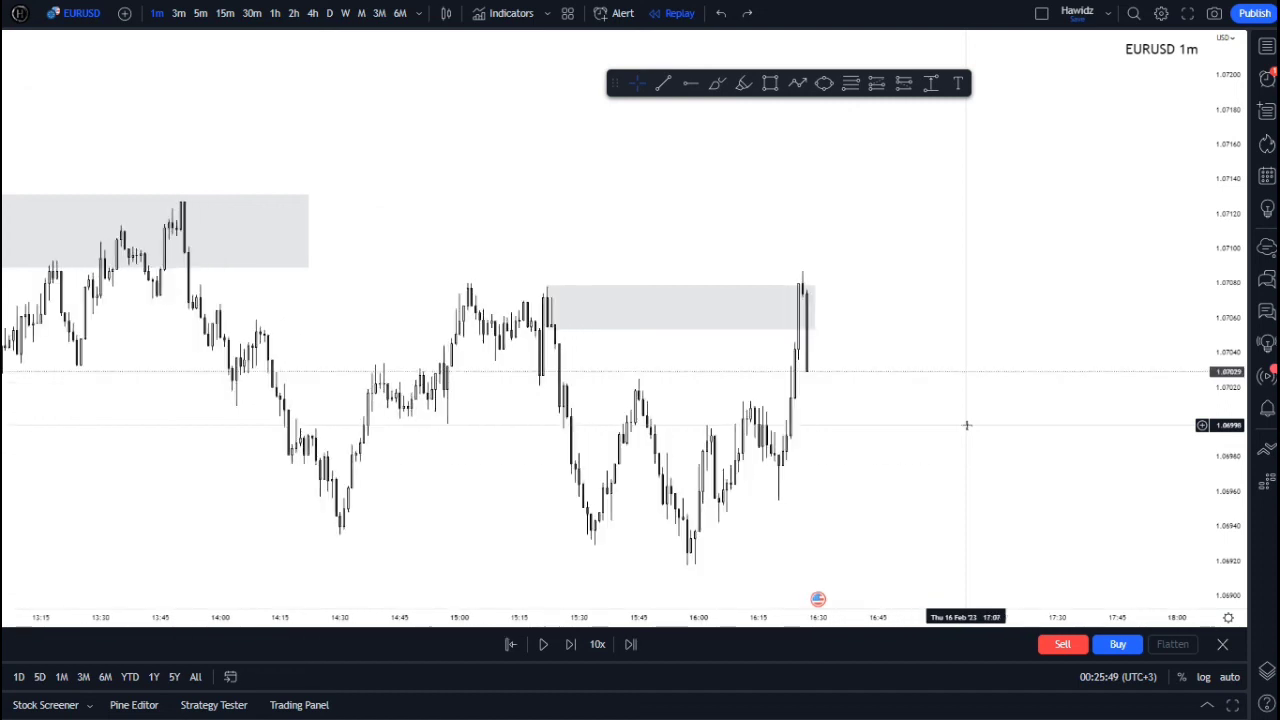
- Place a short position at the latest supply zone's lower edge with entry at 1.07053 and stop at 1.07095
left_click(797, 329)
left_click(677, 357)
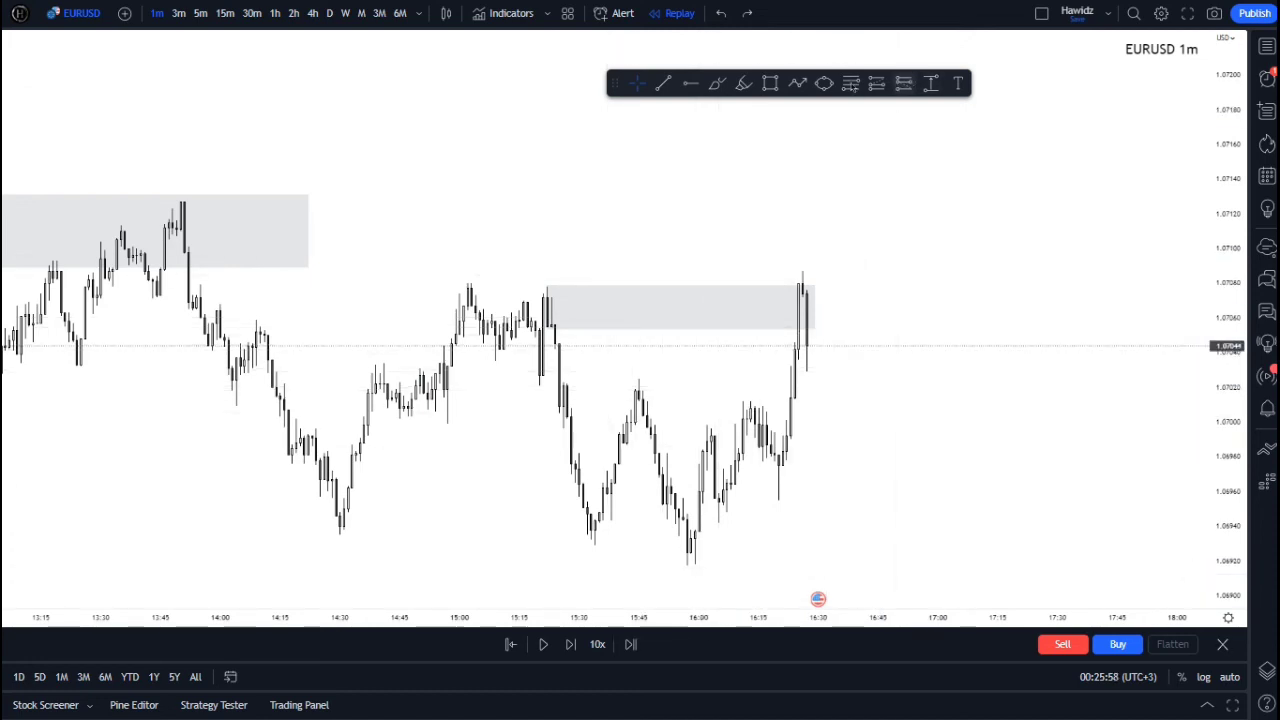
left_click(796, 330)
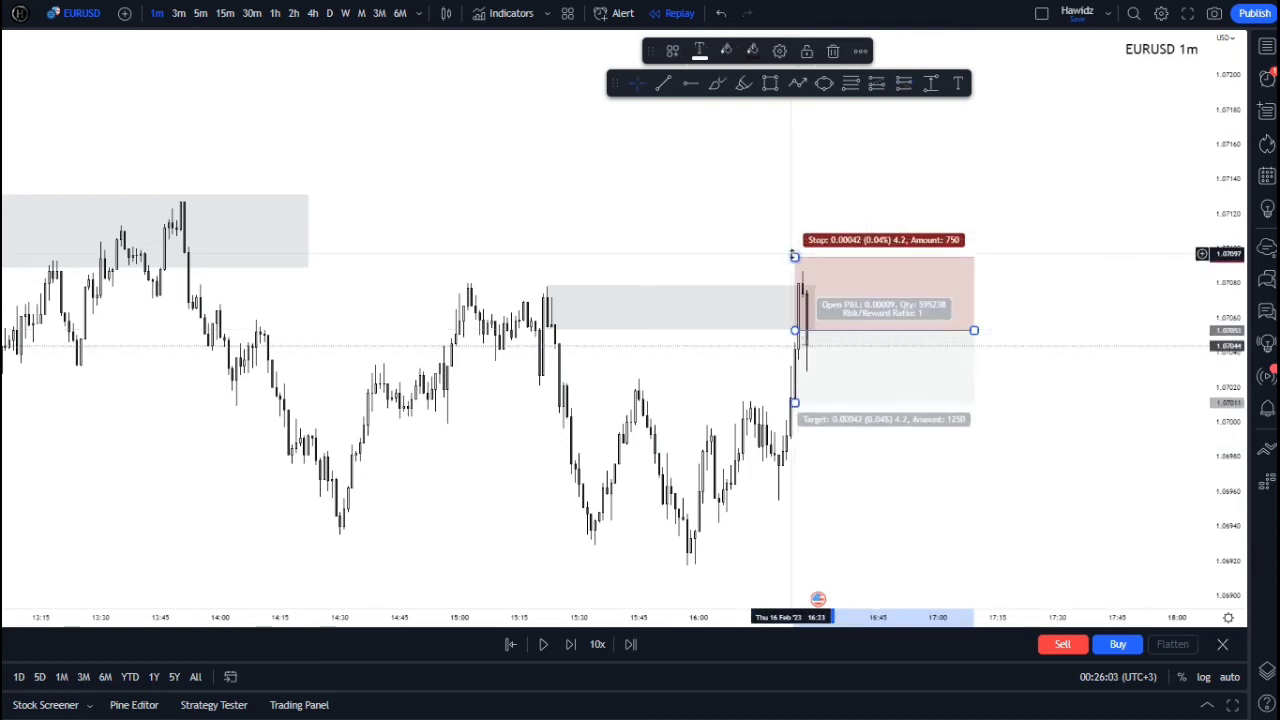
left_click_drag(794, 256, 792, 243)
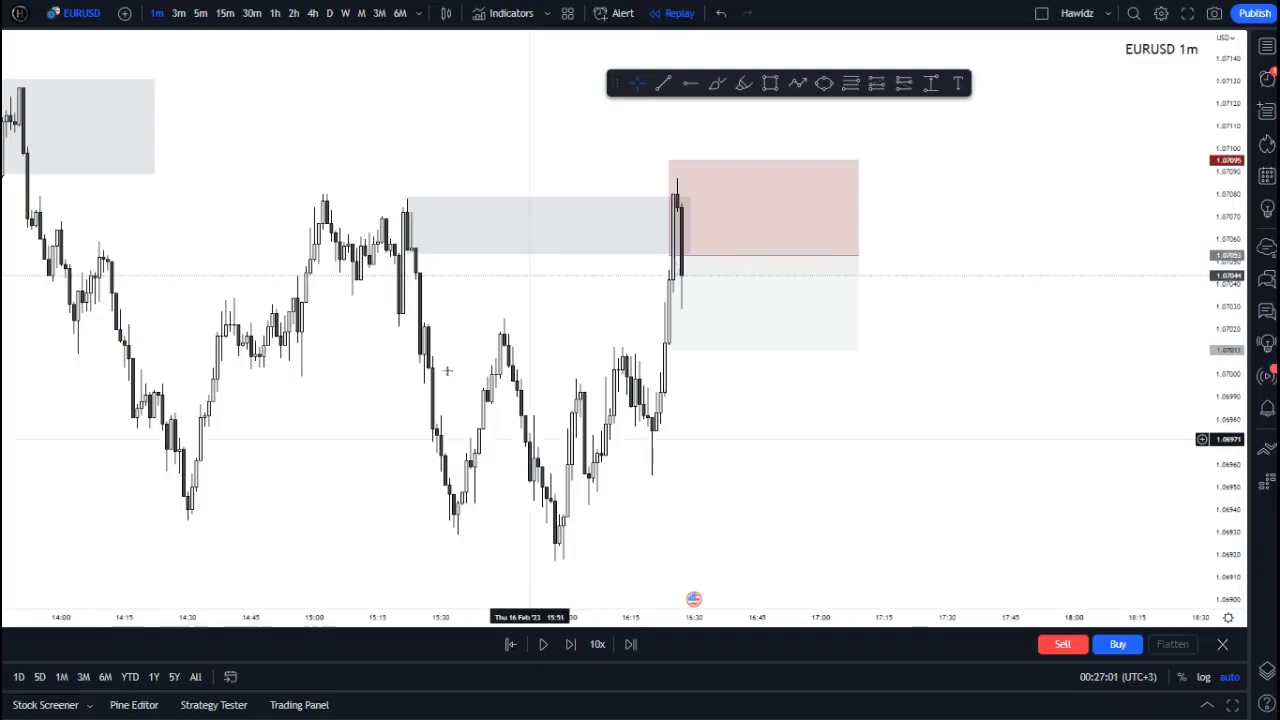
scroll(753, 480, "down", 3)
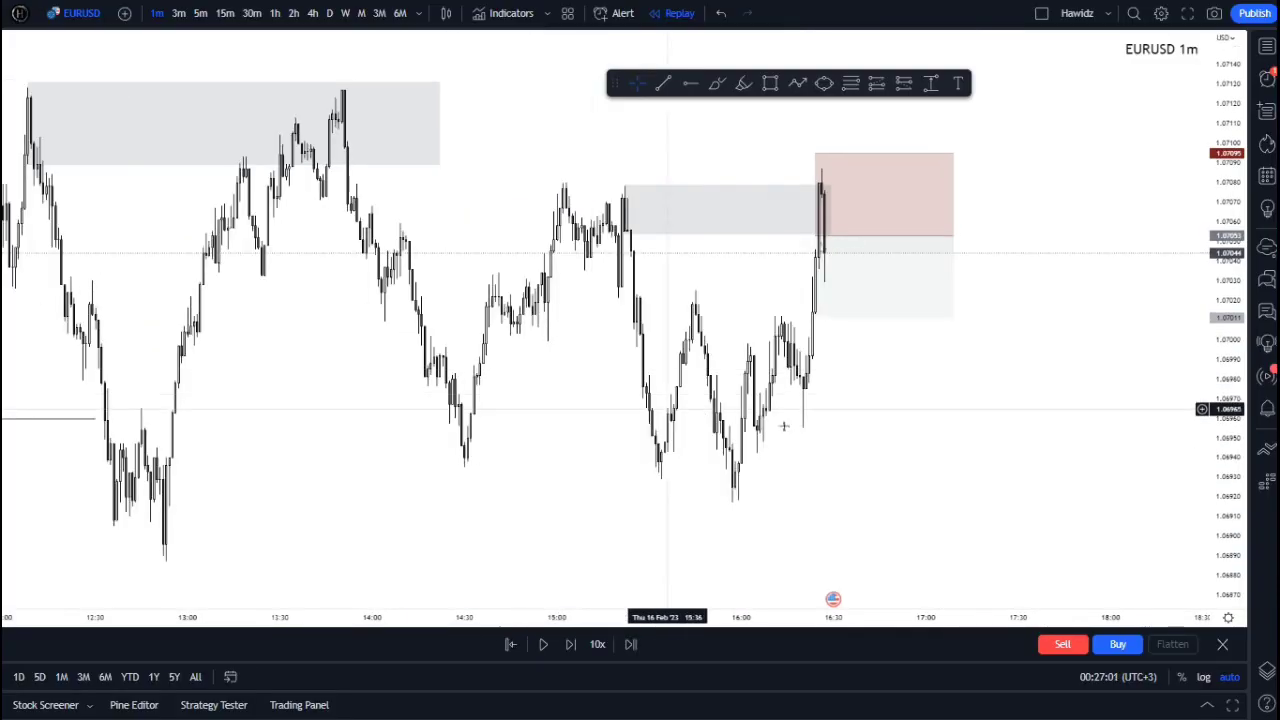
scroll(753, 480, "up", 2)
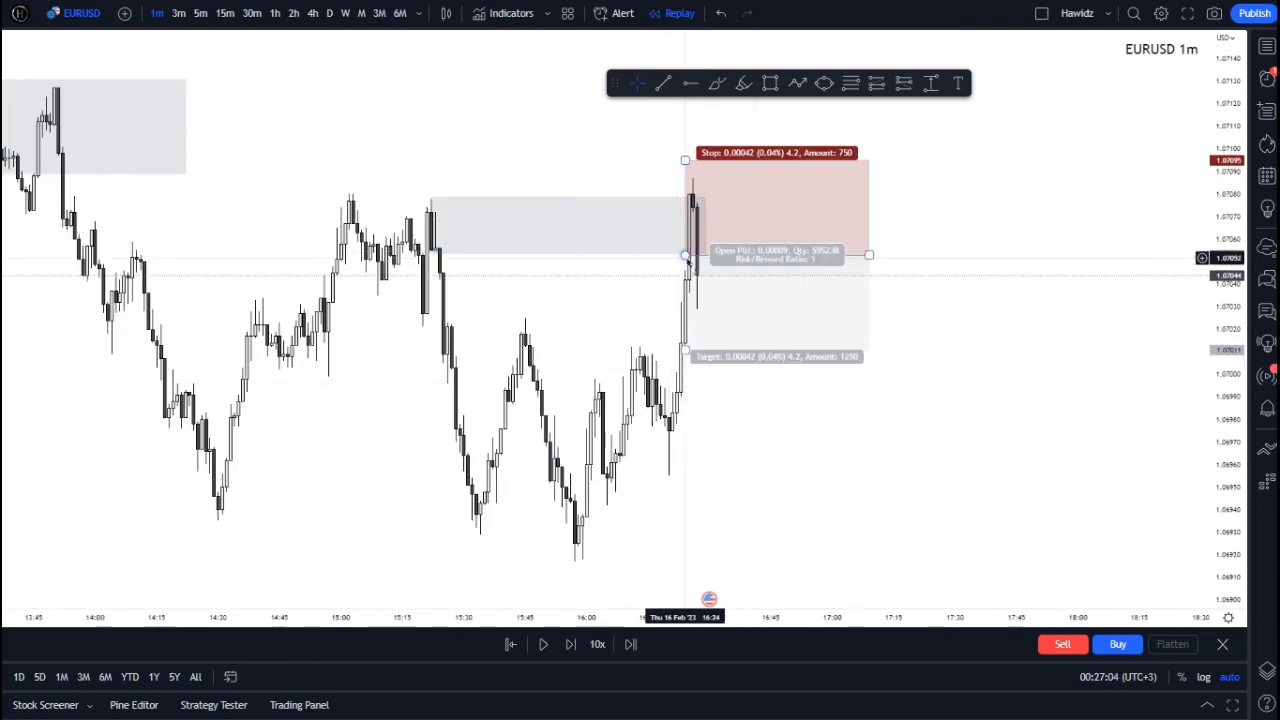
- Align the short position's start with the 16:25 candle and raise its stop to 1.07103
left_click_drag(691, 259, 689, 254)
left_click(549, 306)
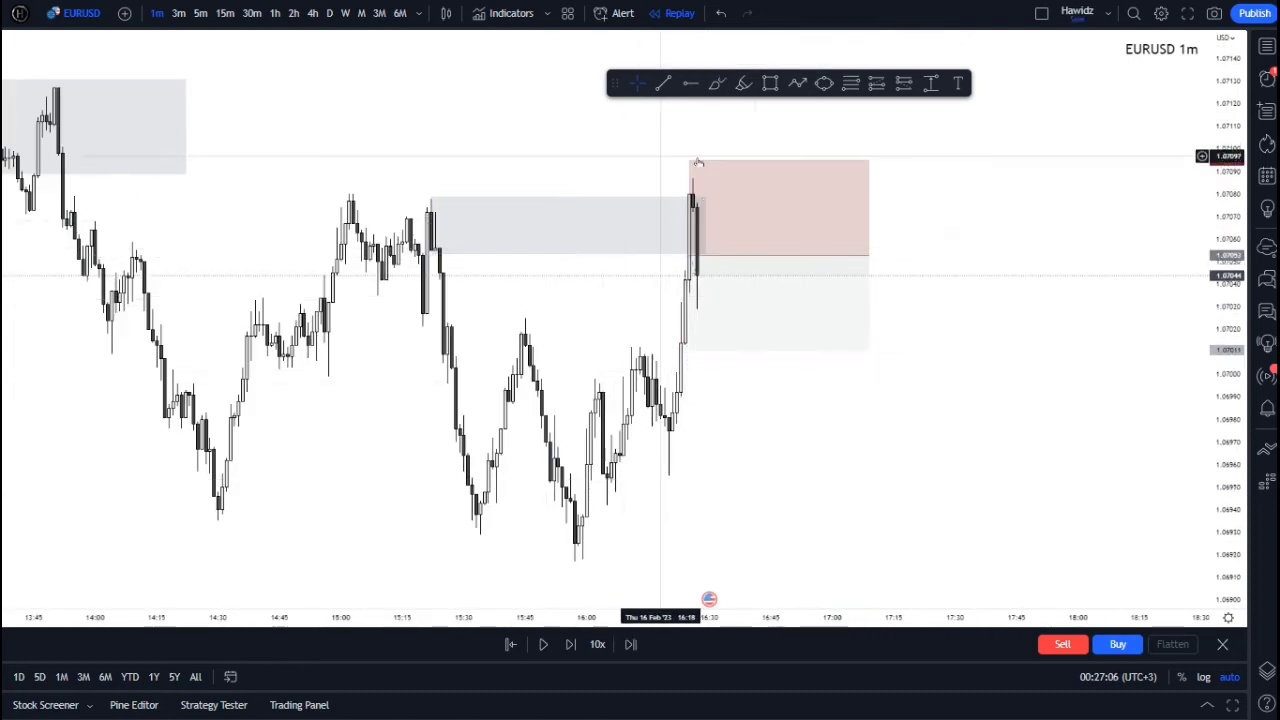
left_click(689, 160)
left_click_drag(689, 160, 676, 143)
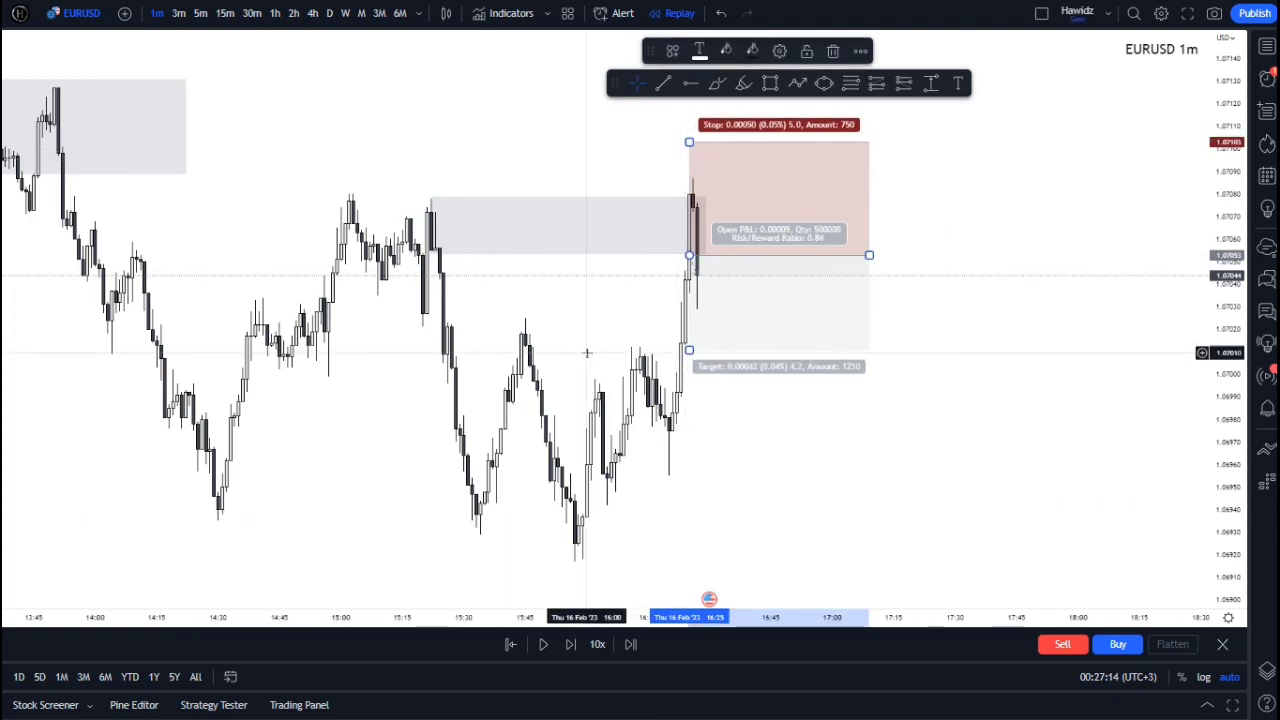
left_click(957, 343)
- Extend the short position to about 17:48 and lower its target to 1.06552 at the horizontal line, then restore automatic price scaling
left_click(869, 258)
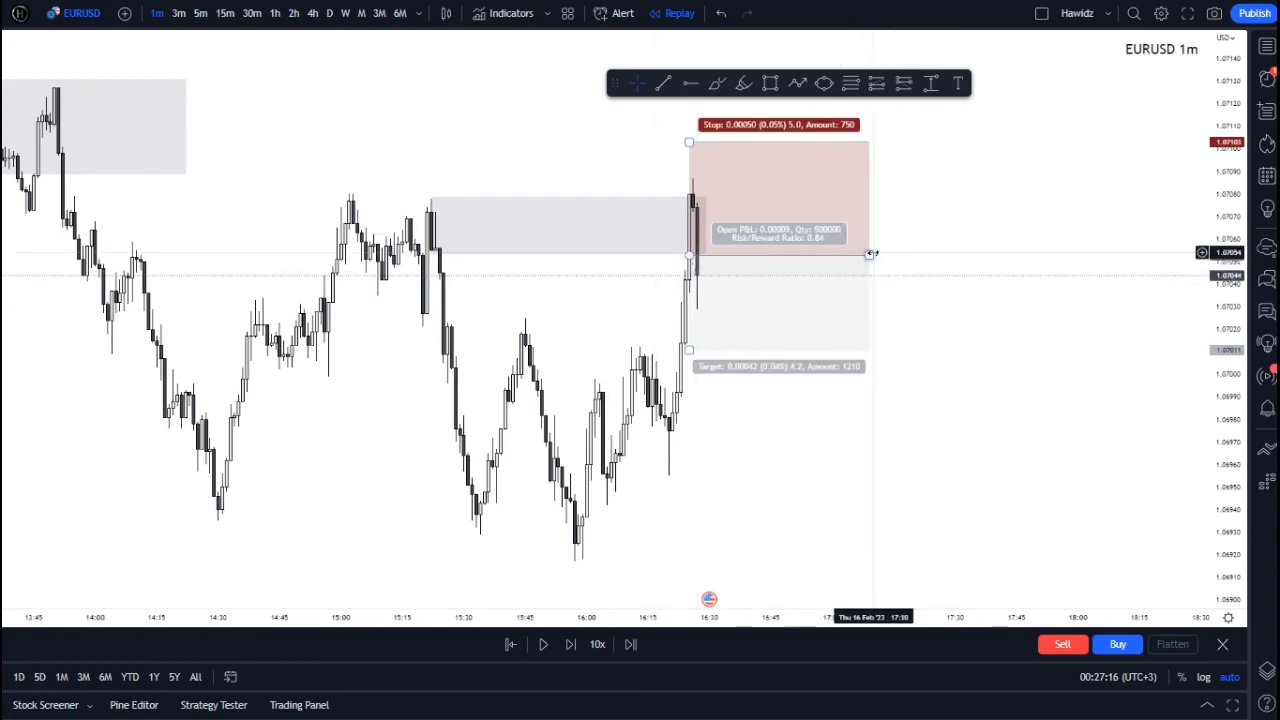
scroll(937, 472, "down", 3)
scroll(980, 441, "down", 5)
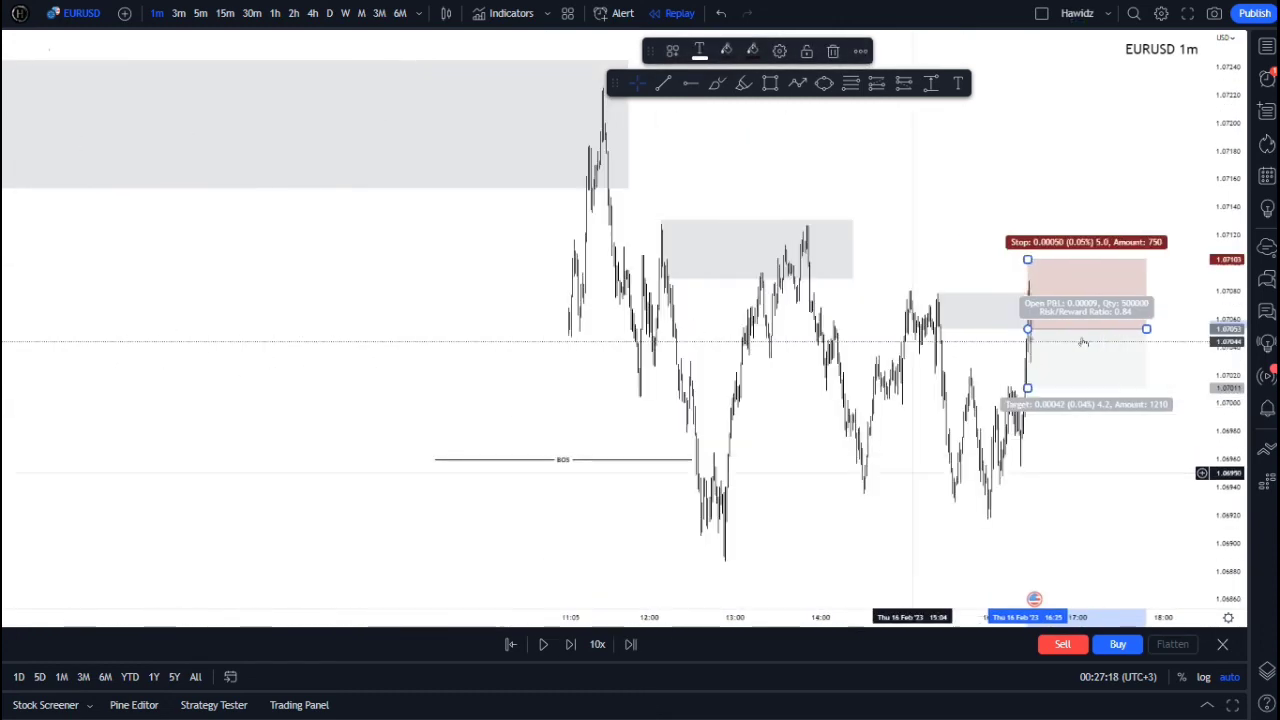
left_click_drag(1245, 250, 1245, 597)
left_click_drag(1027, 348, 1059, 513)
left_click(934, 414)
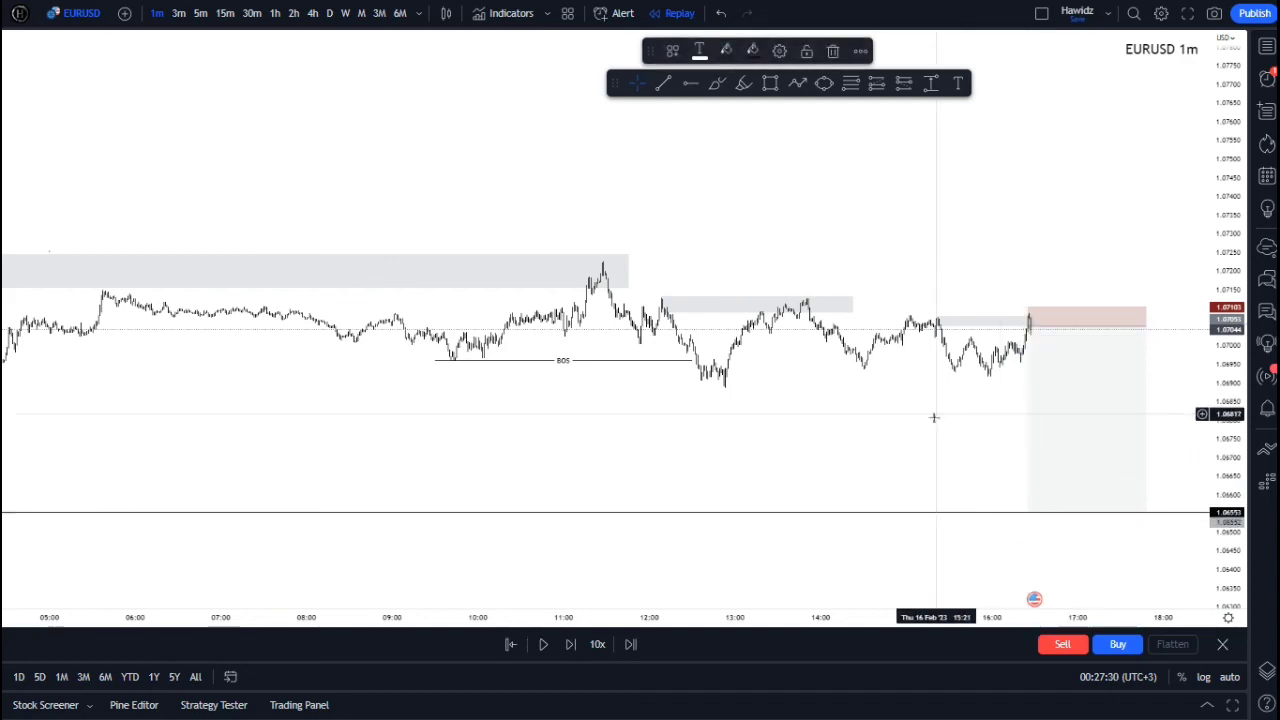
left_click(1229, 679)
- Play the 1-minute replay until price passes the short position's target at the horizontal line, and pause it
scroll(986, 163, "up", 5)
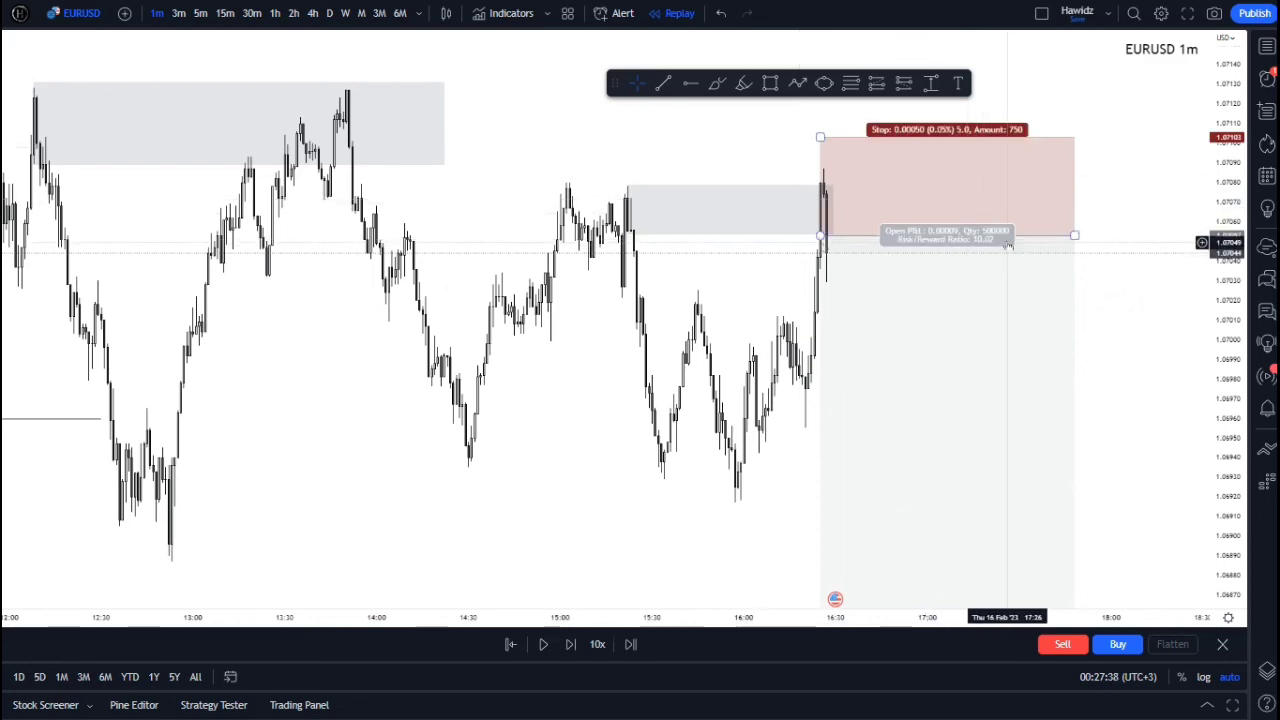
scroll(980, 254, "down", 5)
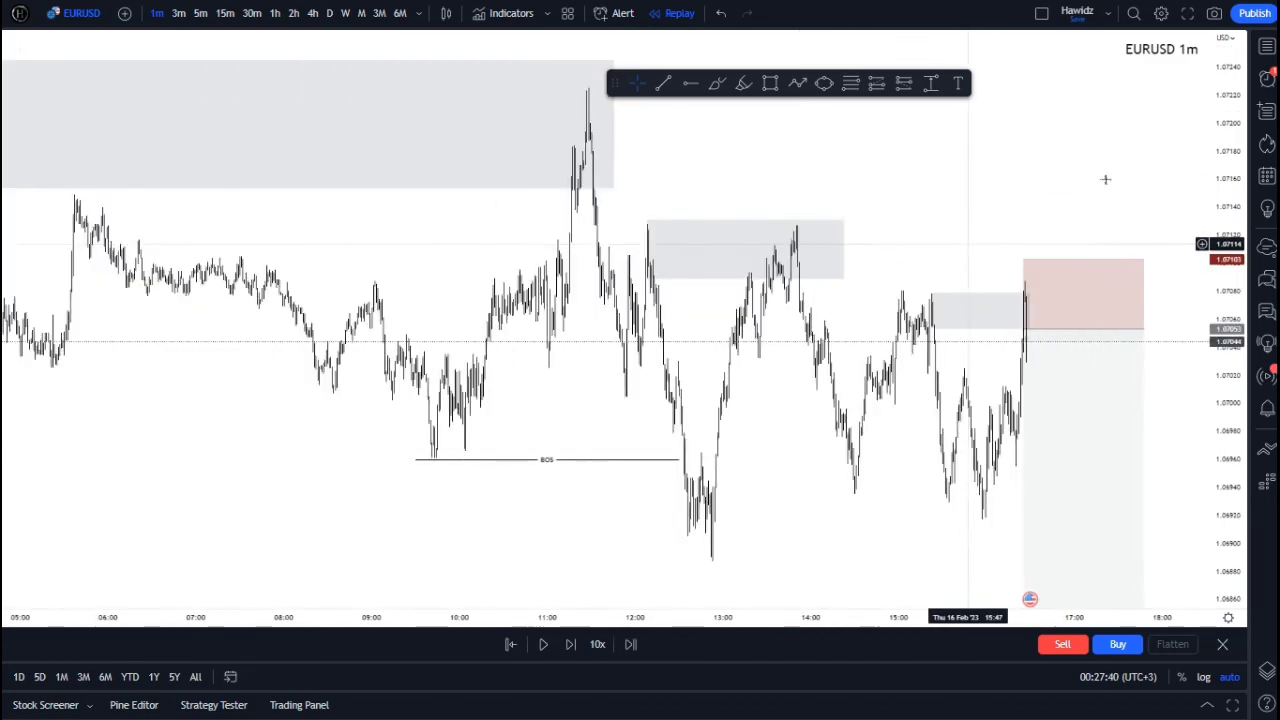
scroll(1190, 210, "down", 5)
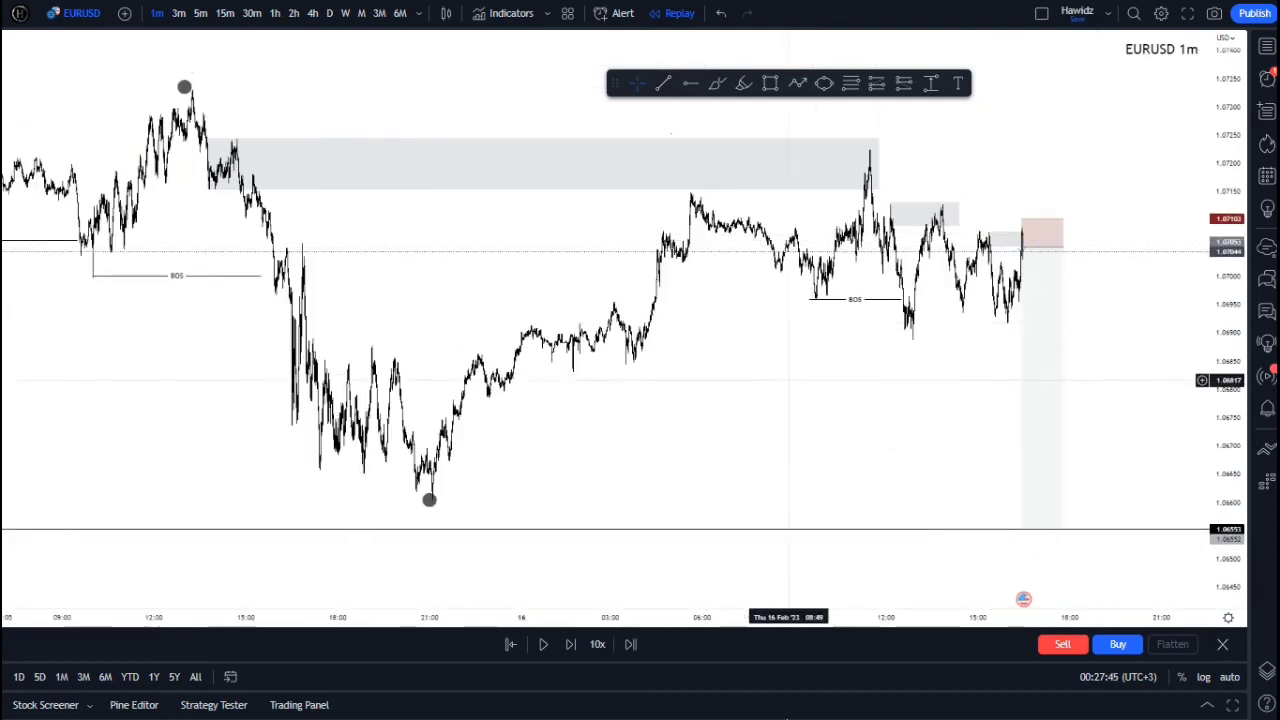
scroll(970, 165, "up", 6)
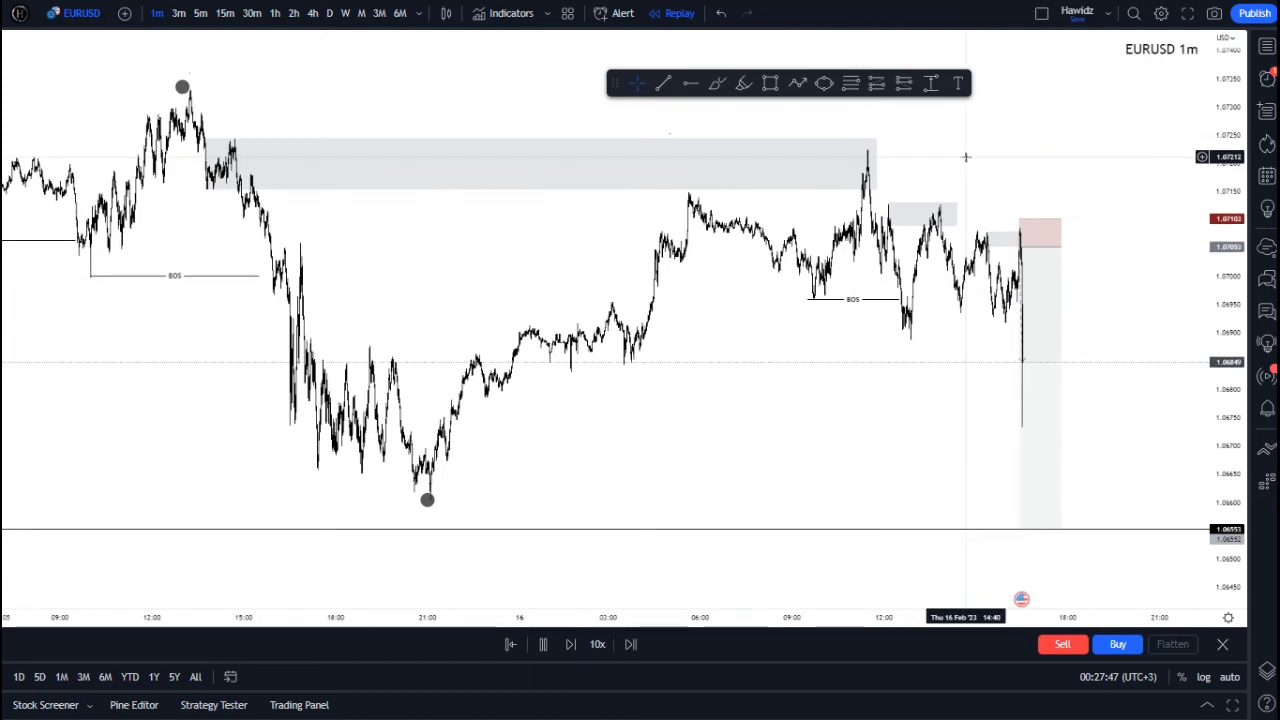
scroll(956, 192, "up", 2)
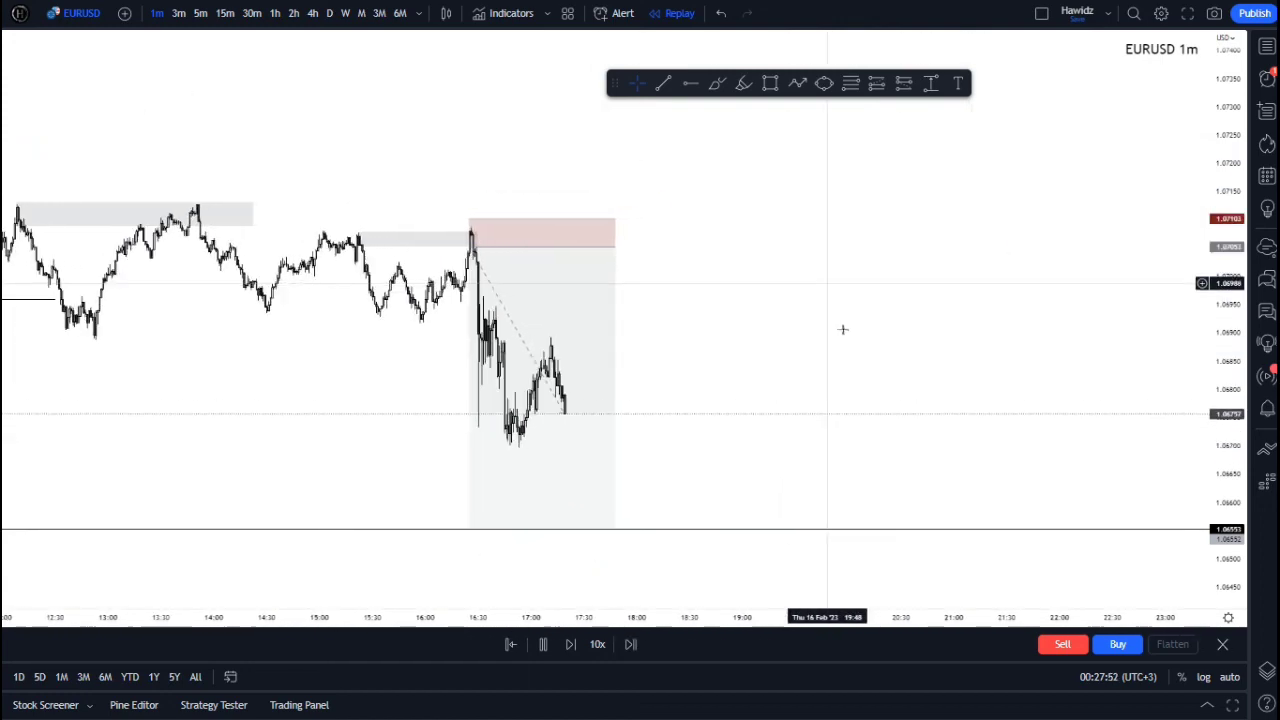
scroll(843, 329, "down", 4)
scroll(1132, 340, "down", 3)
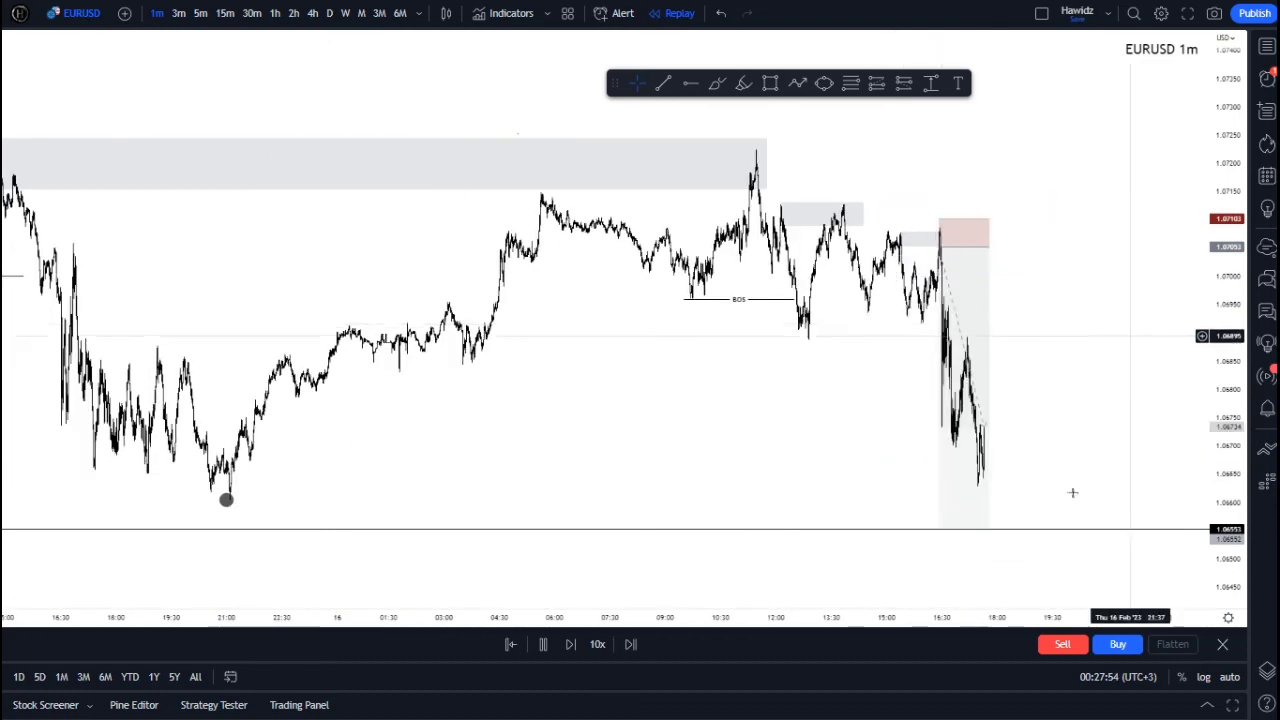
left_click(745, 390)
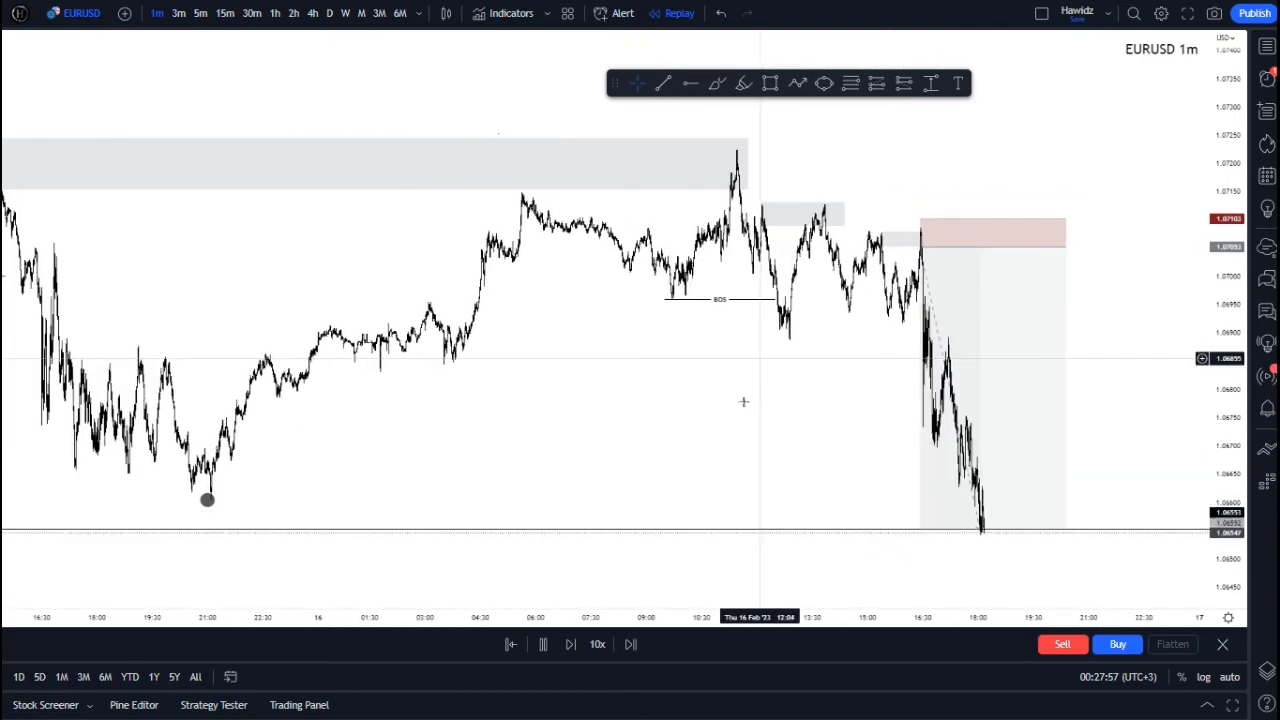
left_click(543, 644)
- Review the completed move and shorten the short position so that it ends at about 18:27
scroll(700, 340, "up", 2)
scroll(712, 328, "up", 2)
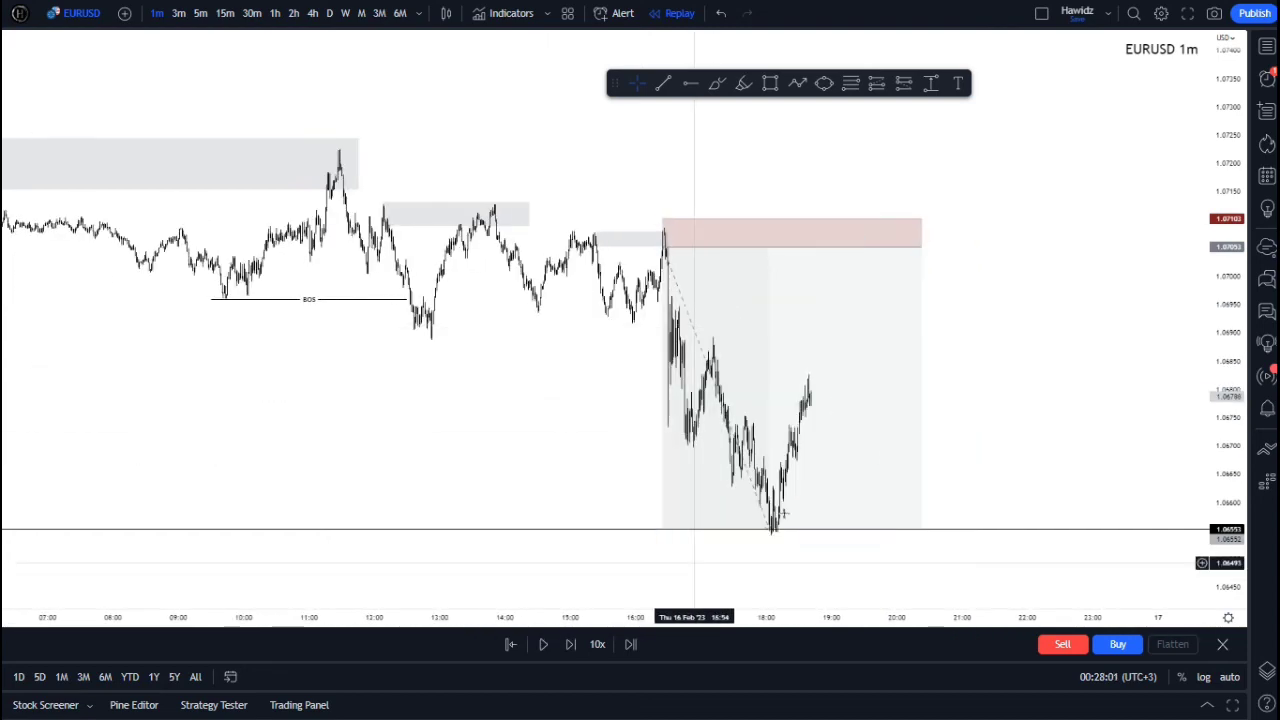
scroll(349, 325, "down", 7)
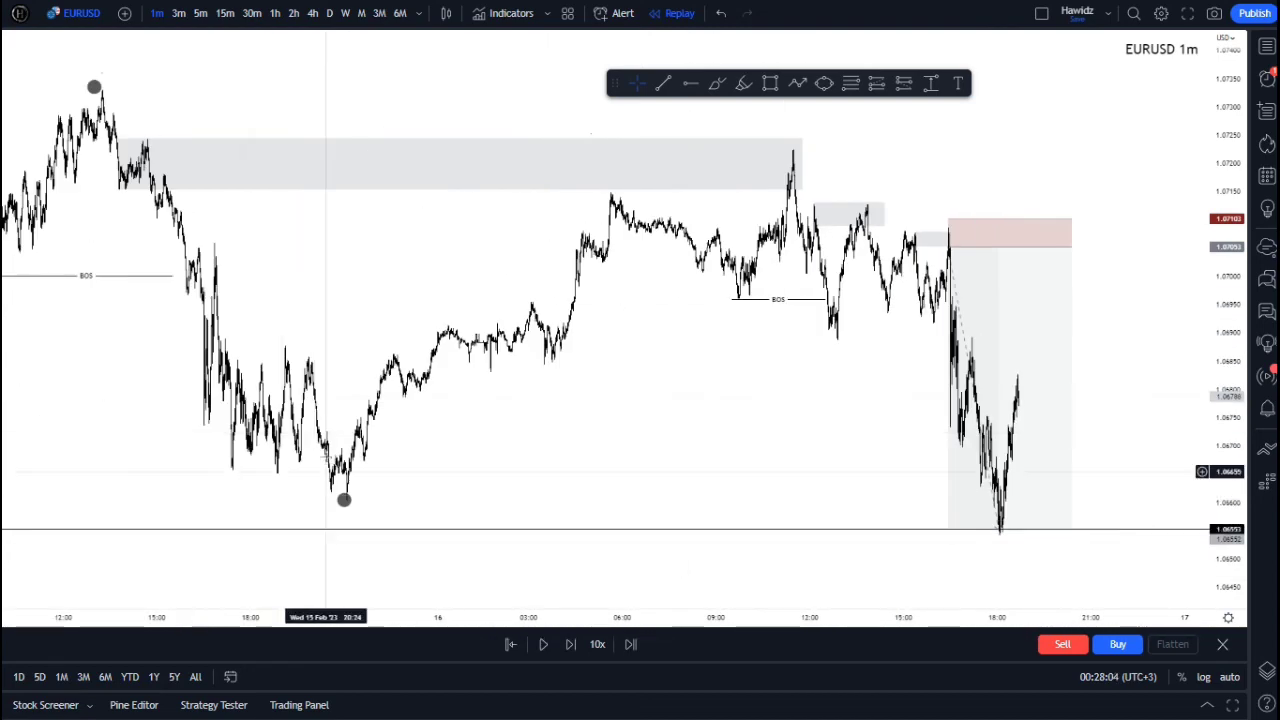
scroll(300, 480, "down", 3)
scroll(400, 430, "up", 5)
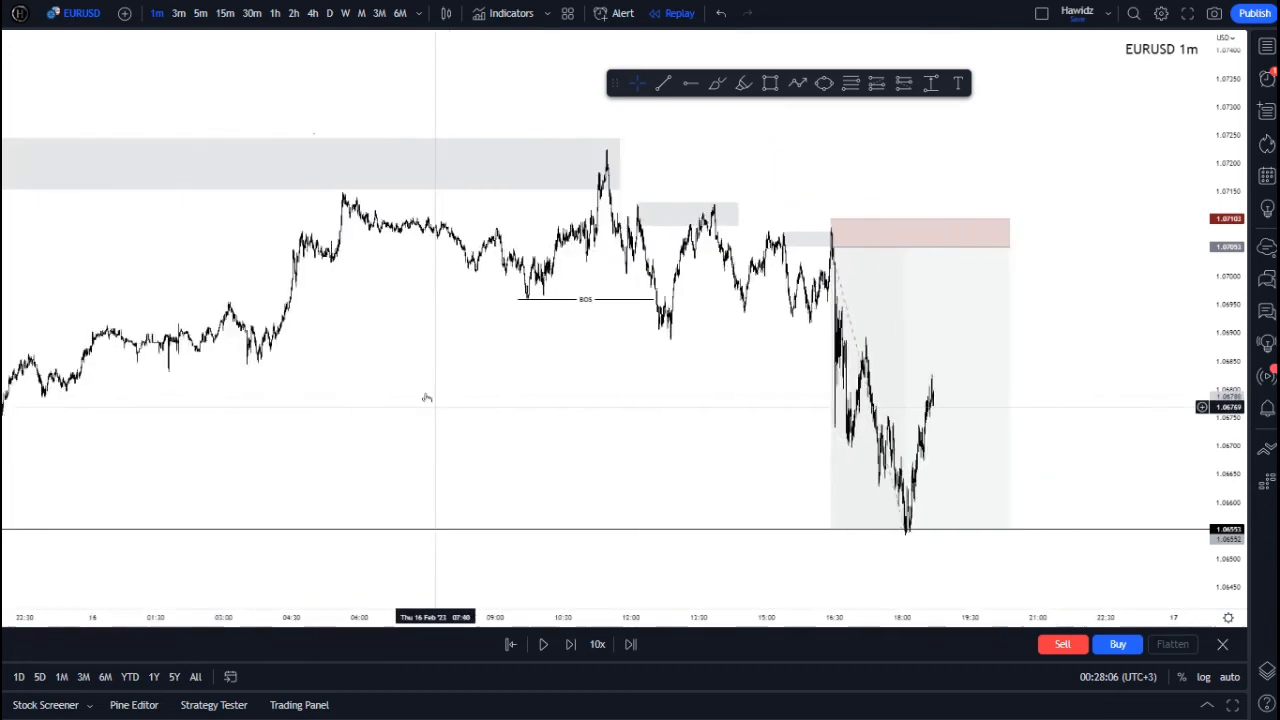
scroll(426, 398, "up", 4)
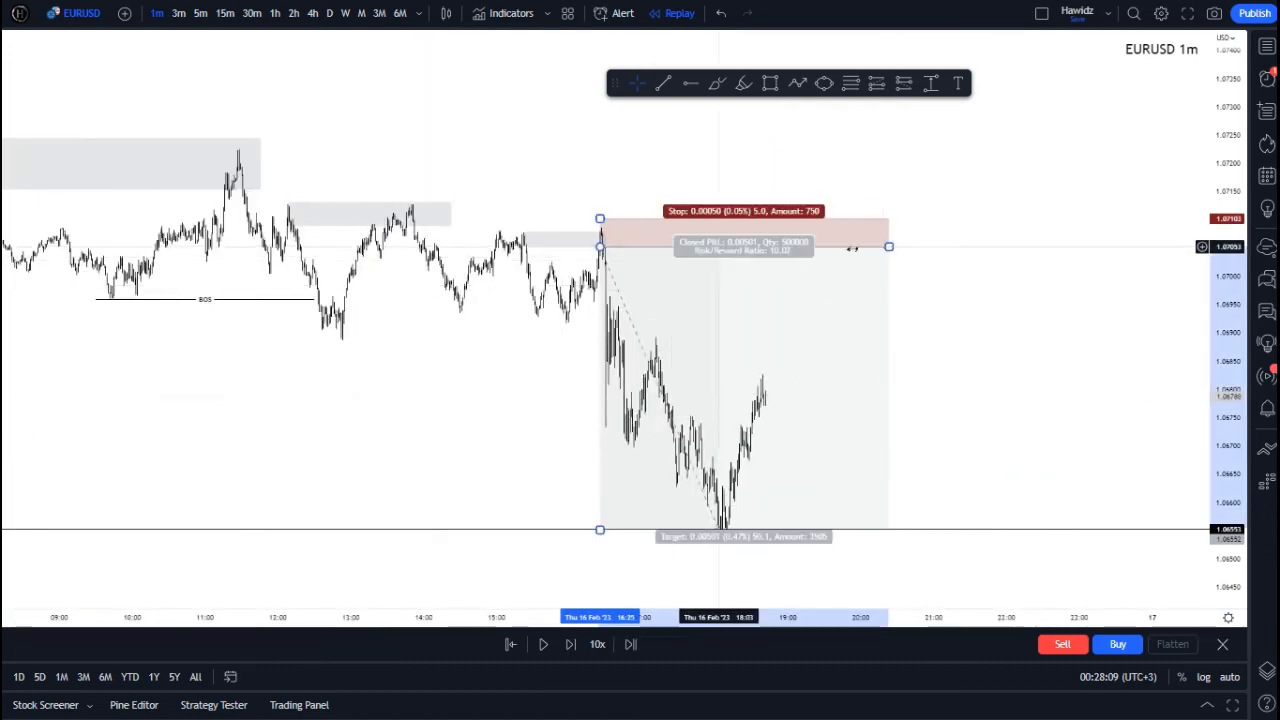
left_click_drag(888, 246, 748, 268)
left_click(878, 269)
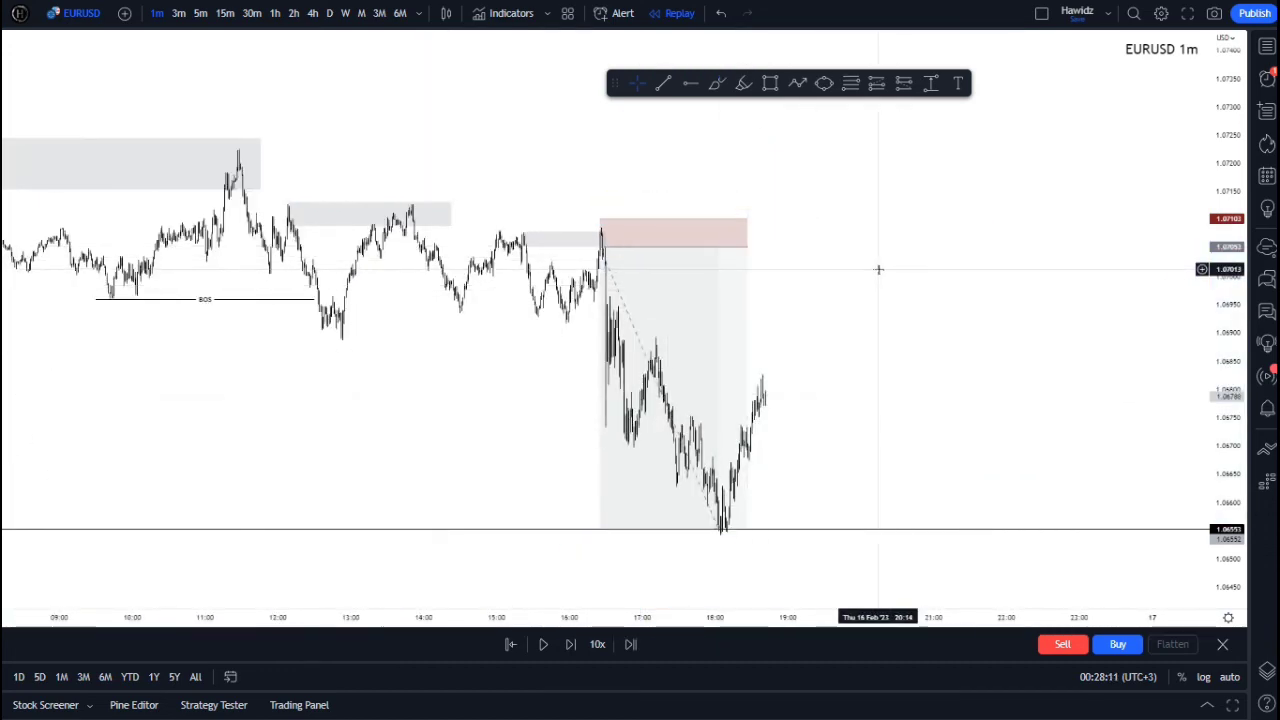